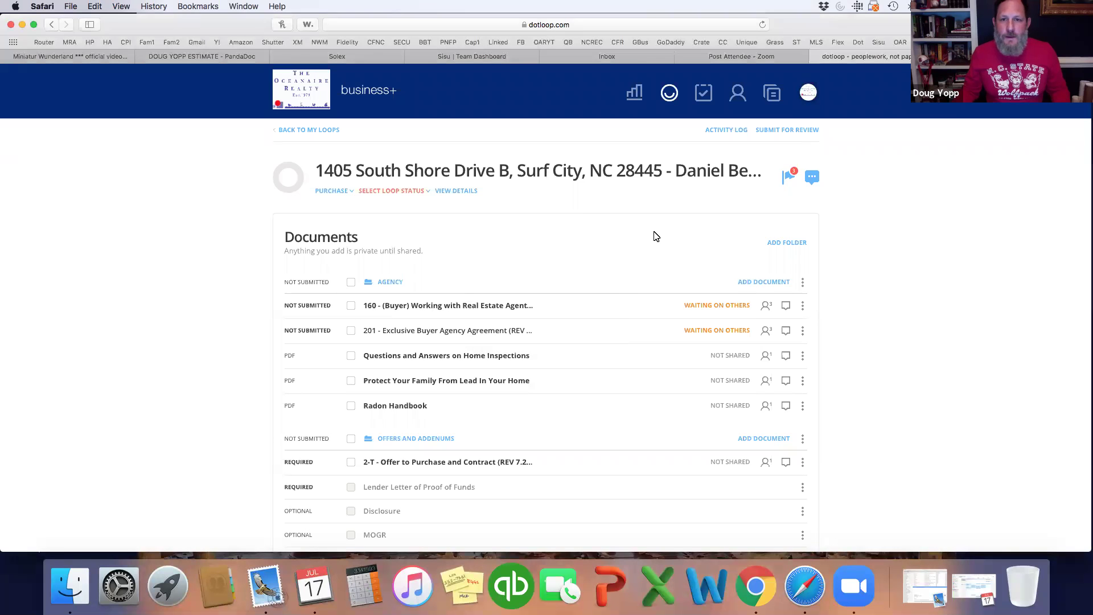
- Scroll the loop's document list and open the 2-T Offer to Purchase and Contract form
{"action": "scroll", "coordinate": [655, 231], "scroll_direction": "down", "scroll_amount": 5}
{"action": "scroll", "coordinate": [626, 228], "scroll_direction": "down", "scroll_amount": 5}
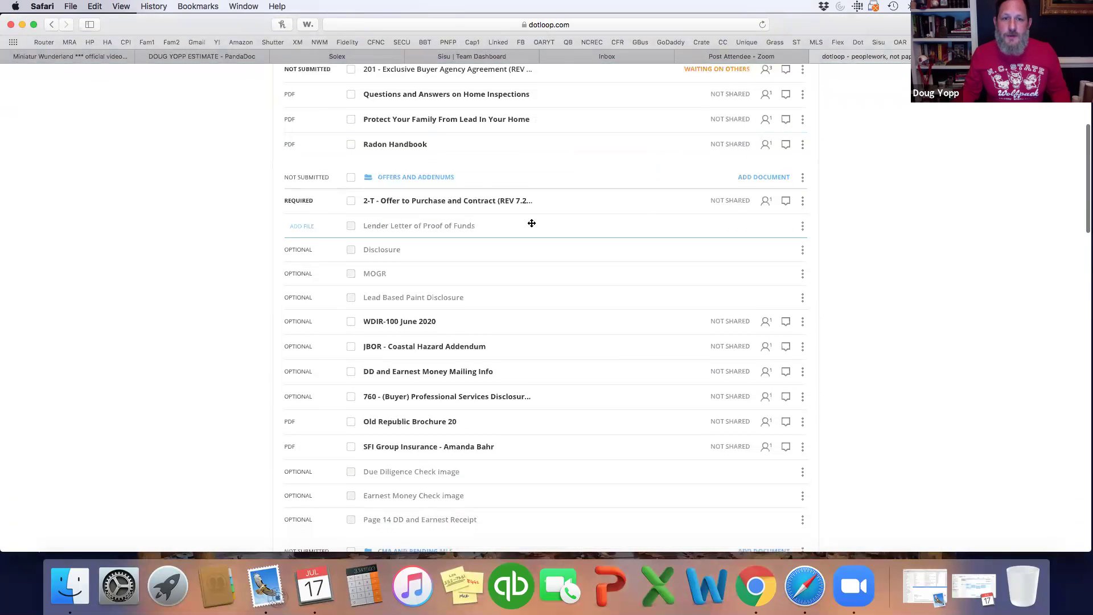
{"action": "left_click", "coordinate": [476, 189]}
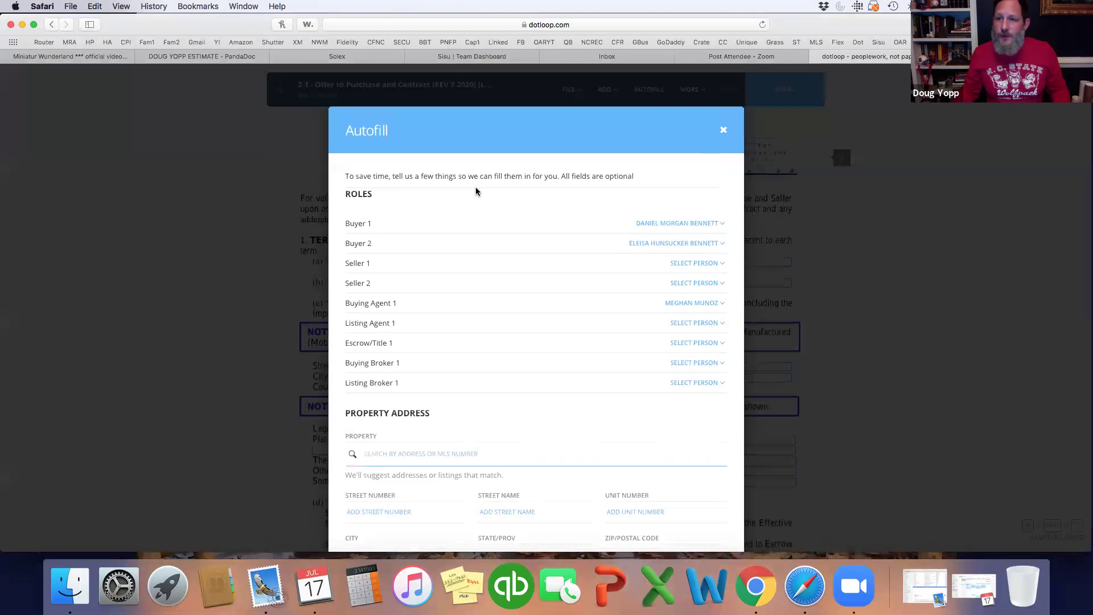
- Review the Autofill Roles, Financials and Buyer sections, with Buyer 1, Buyer 2 and Buying Agent 1 assigned
{"action": "scroll", "coordinate": [493, 250], "scroll_direction": "down", "scroll_amount": 15}
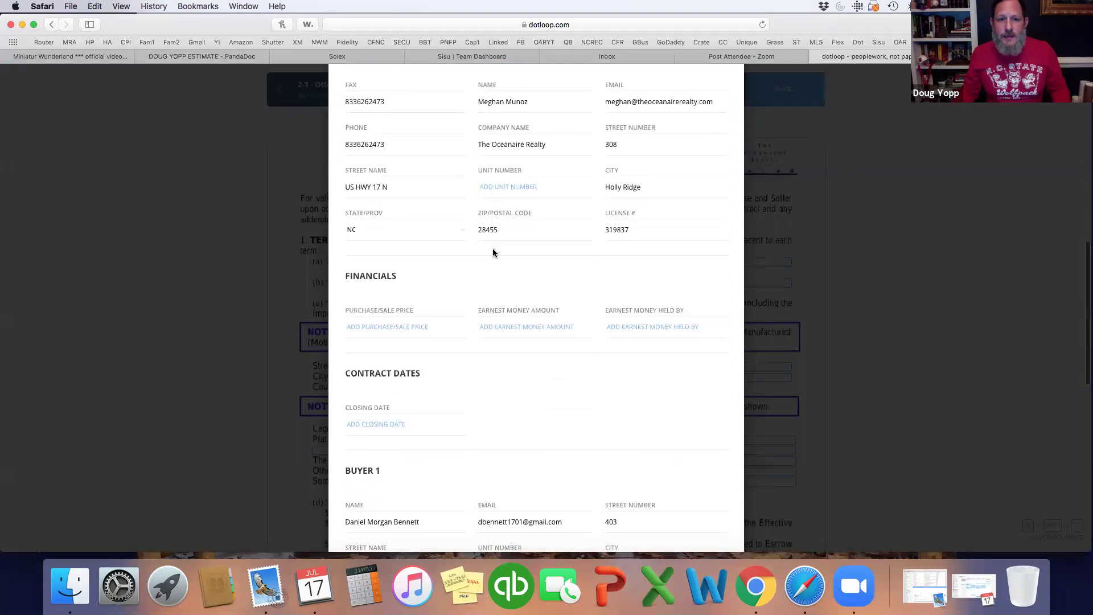
{"action": "scroll", "coordinate": [493, 250], "scroll_direction": "down", "scroll_amount": 10}
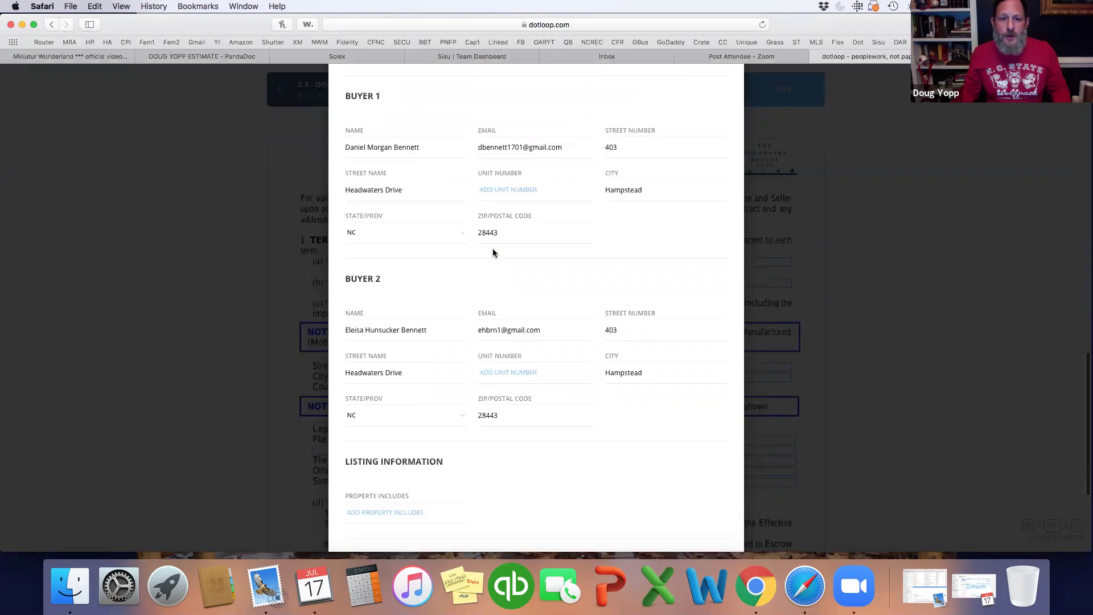
{"action": "scroll", "coordinate": [493, 253], "scroll_direction": "up", "scroll_amount": 20}
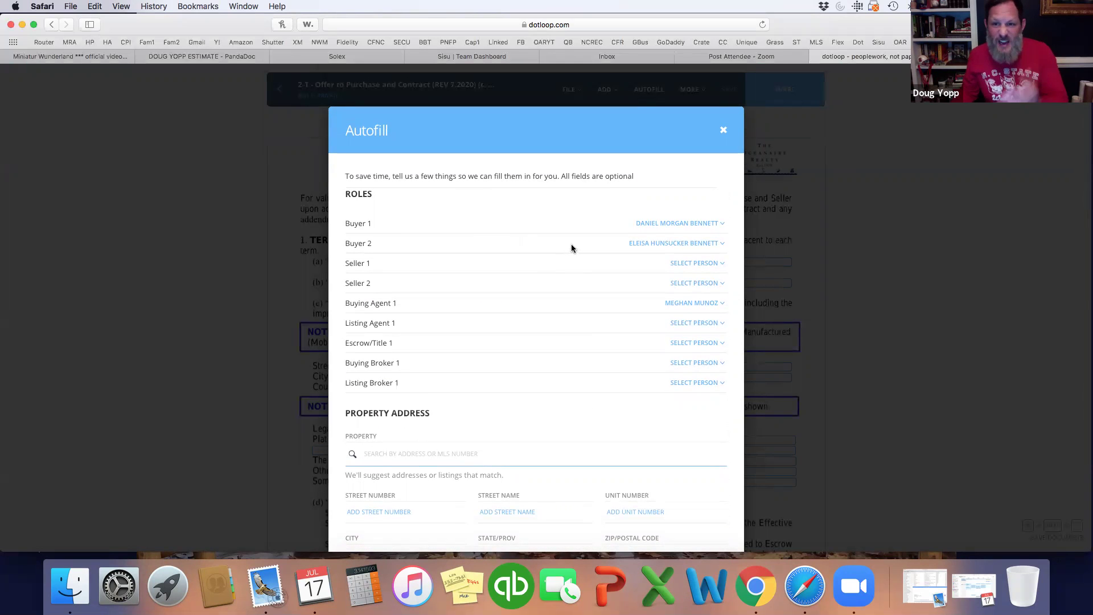
{"action": "scroll", "coordinate": [576, 242], "scroll_direction": "down", "scroll_amount": 1}
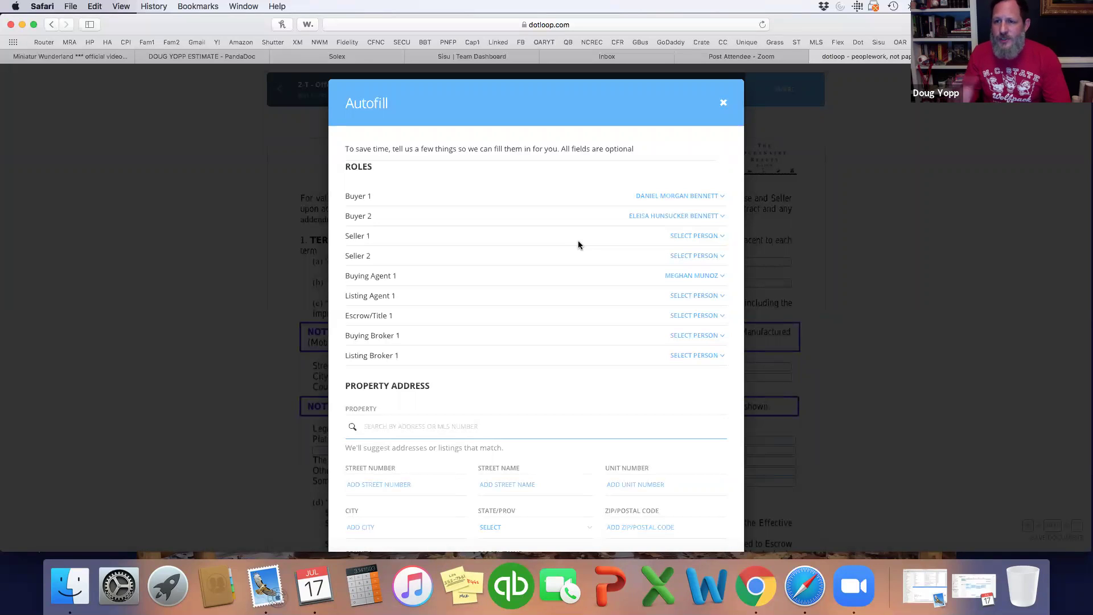
{"action": "scroll", "coordinate": [504, 213], "scroll_direction": "down", "scroll_amount": 5}
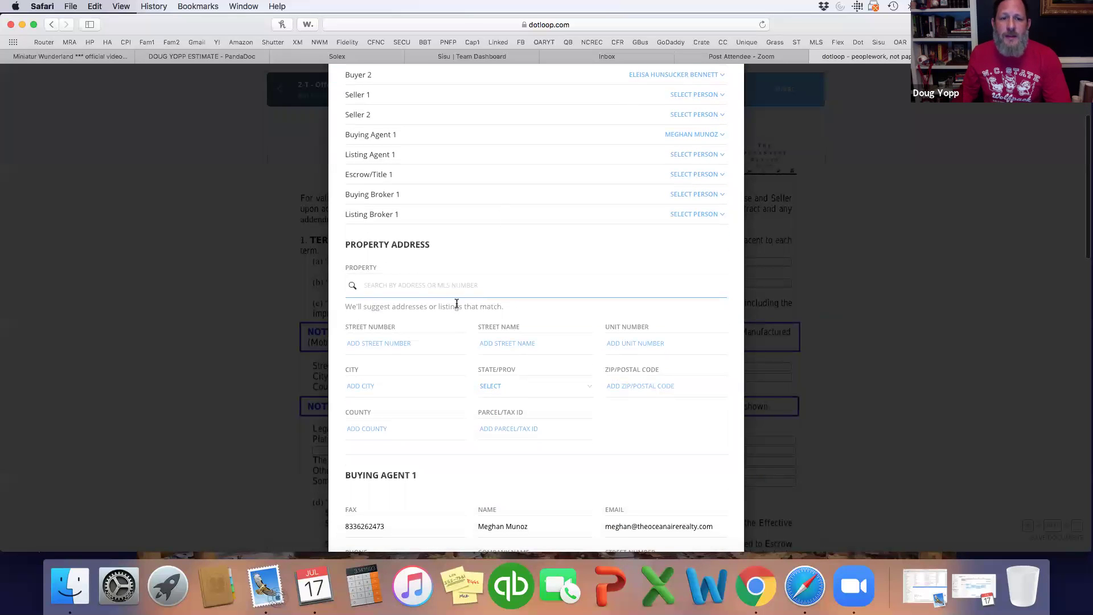
{"action": "scroll", "coordinate": [458, 304], "scroll_direction": "down", "scroll_amount": 2}
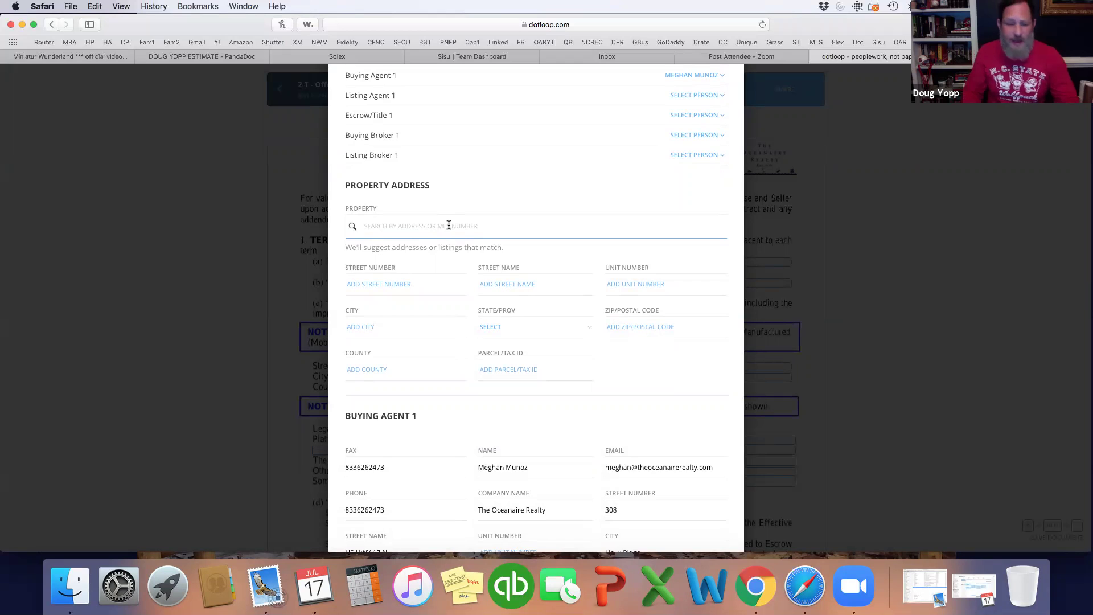
{"action": "type", "text": "1405"}
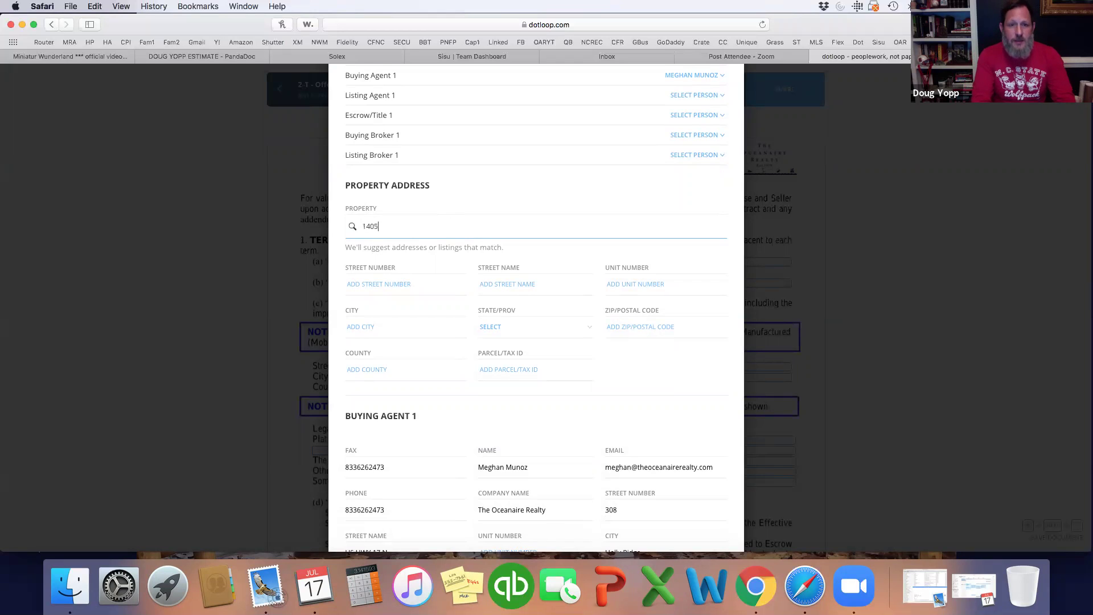
{"action": "type", "text": " South Shore"}
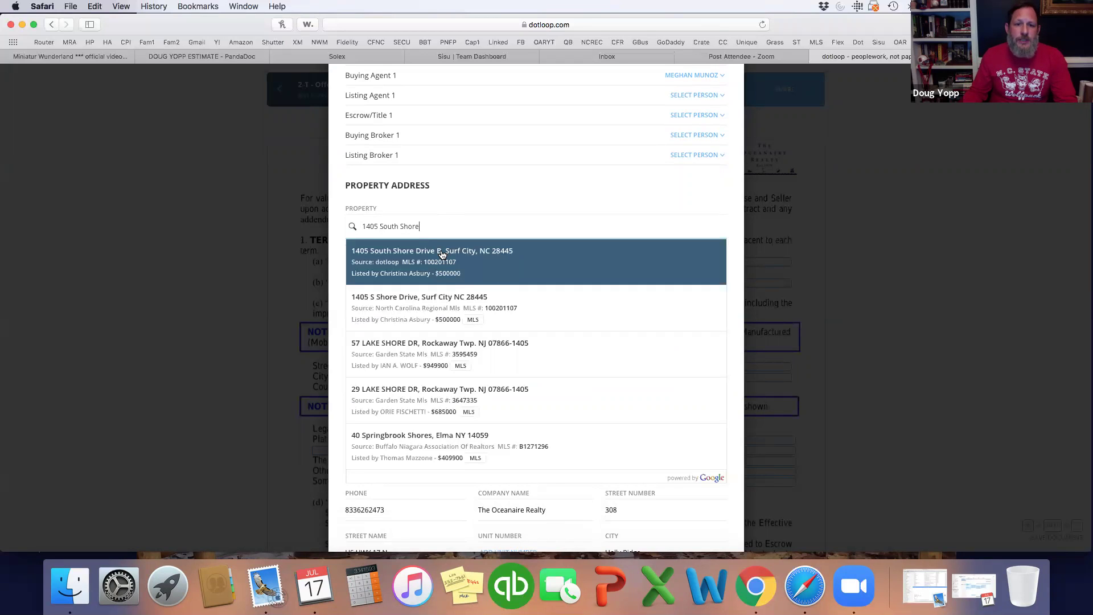
{"action": "left_click", "coordinate": [464, 306]}
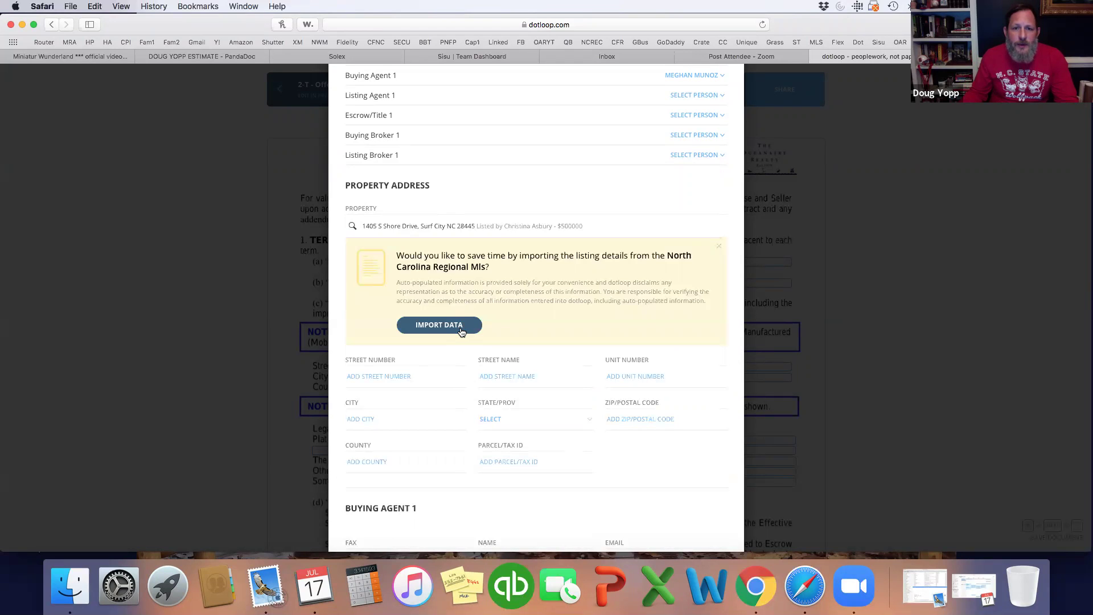
{"action": "left_click", "coordinate": [461, 328]}
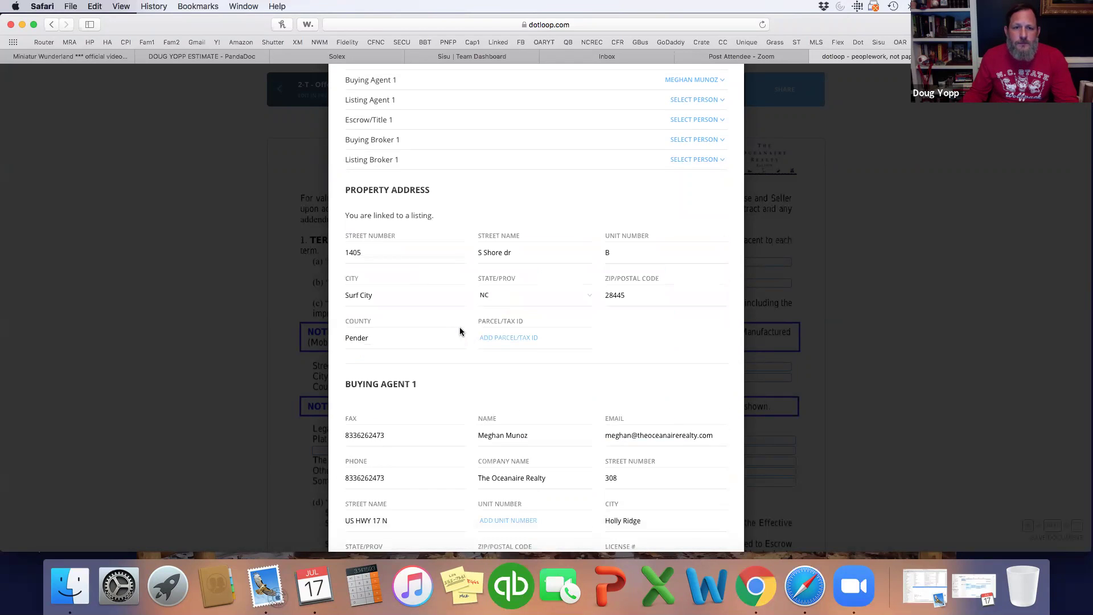
- Check the still-empty Parcel/Tax ID, then go to the flexmls listing to look it up
{"action": "left_click", "coordinate": [575, 273]}
{"action": "left_click", "coordinate": [524, 353]}
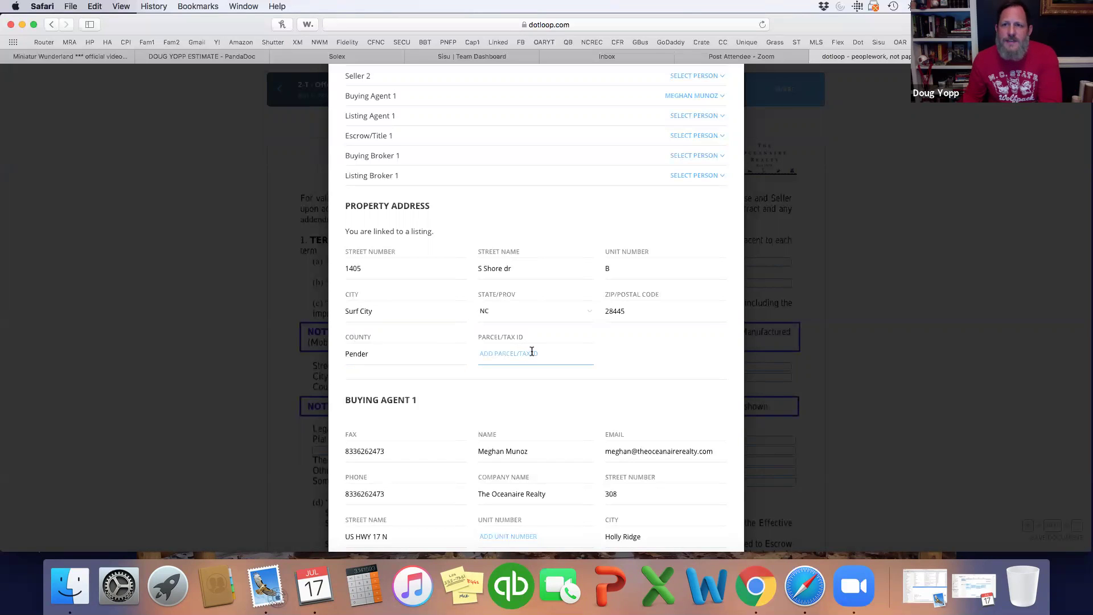
{"action": "left_click", "coordinate": [456, 356]}
{"action": "left_click", "coordinate": [537, 351]}
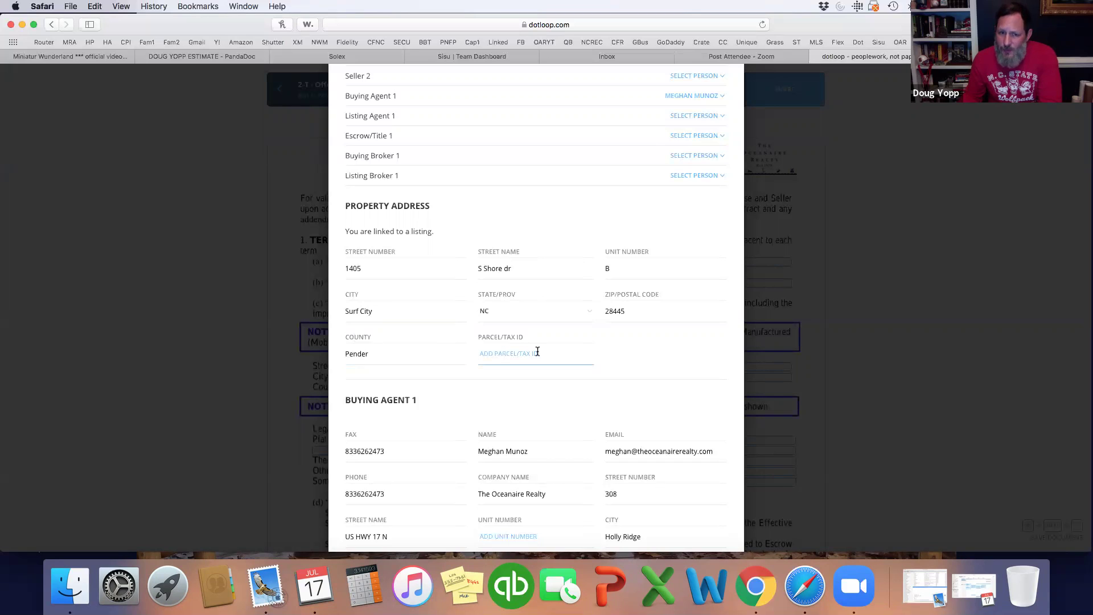
{"action": "scroll", "coordinate": [541, 354], "scroll_direction": "down", "scroll_amount": 1}
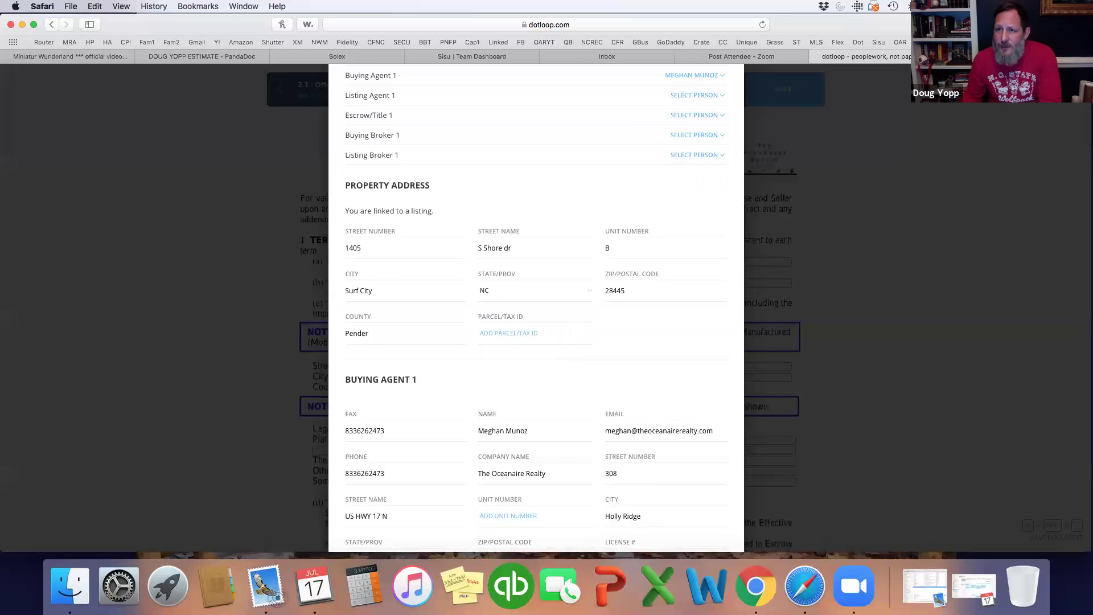
{"action": "key", "text": "ctrl+Tab"}
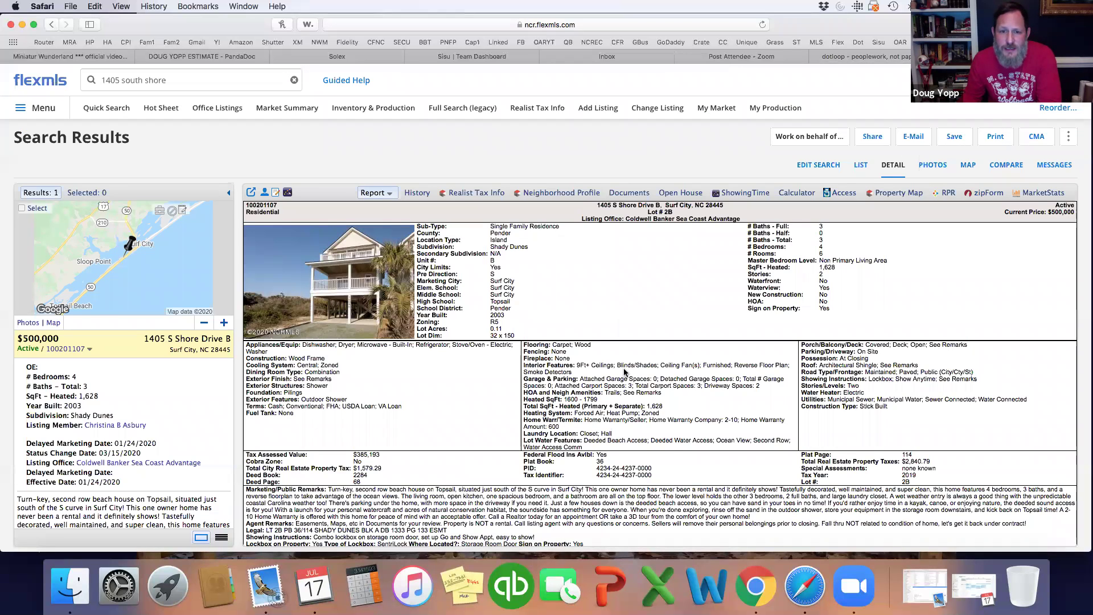
{"action": "scroll", "coordinate": [625, 372], "scroll_direction": "down", "scroll_amount": 5}
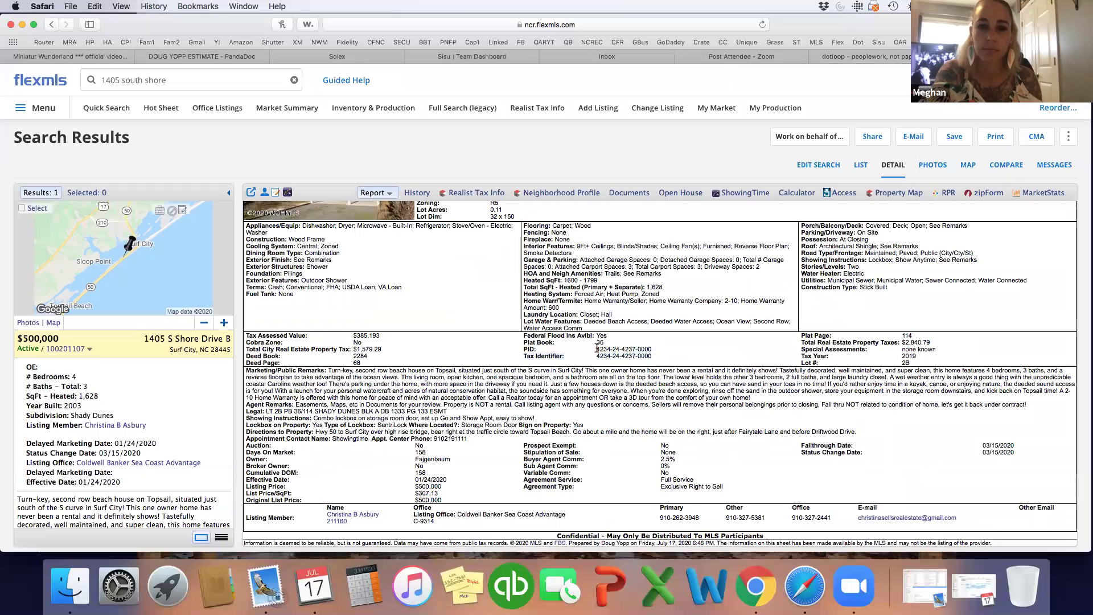
{"action": "left_click_drag", "start_coordinate": [597, 348], "coordinate": [652, 349]}
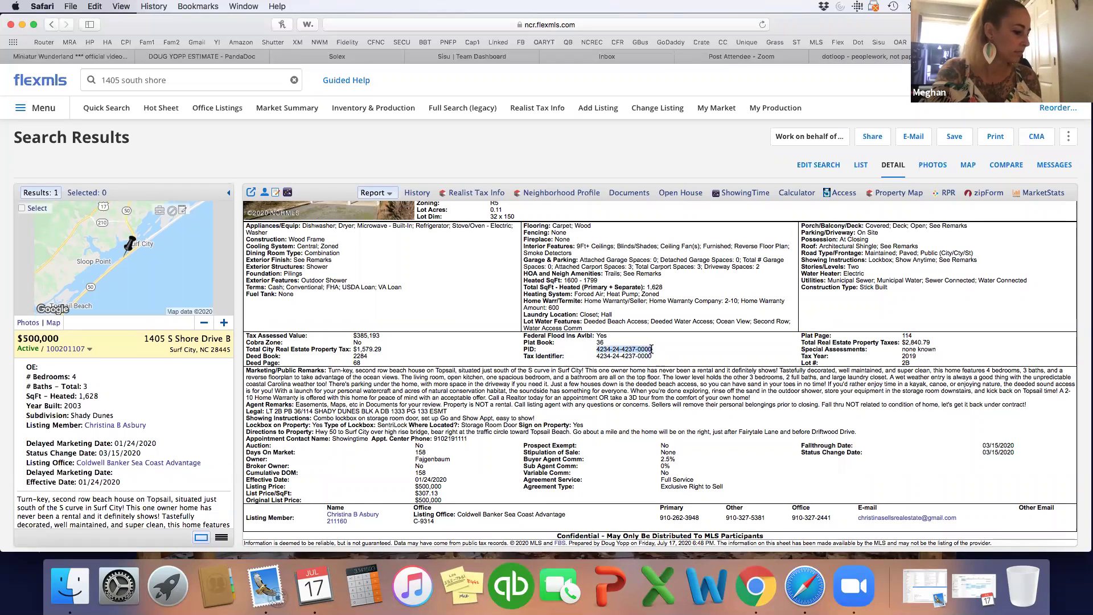
{"action": "key", "text": "super+c"}
{"action": "left_click", "coordinate": [879, 56]}
{"action": "left_click", "coordinate": [523, 336]}
{"action": "key", "text": "super+v"}
{"action": "scroll", "coordinate": [482, 377], "scroll_direction": "down", "scroll_amount": 2}
- Enter a 450,000 purchase price and 4500 earnest money, held by TBD
{"action": "scroll", "coordinate": [483, 377], "scroll_direction": "down", "scroll_amount": 2}
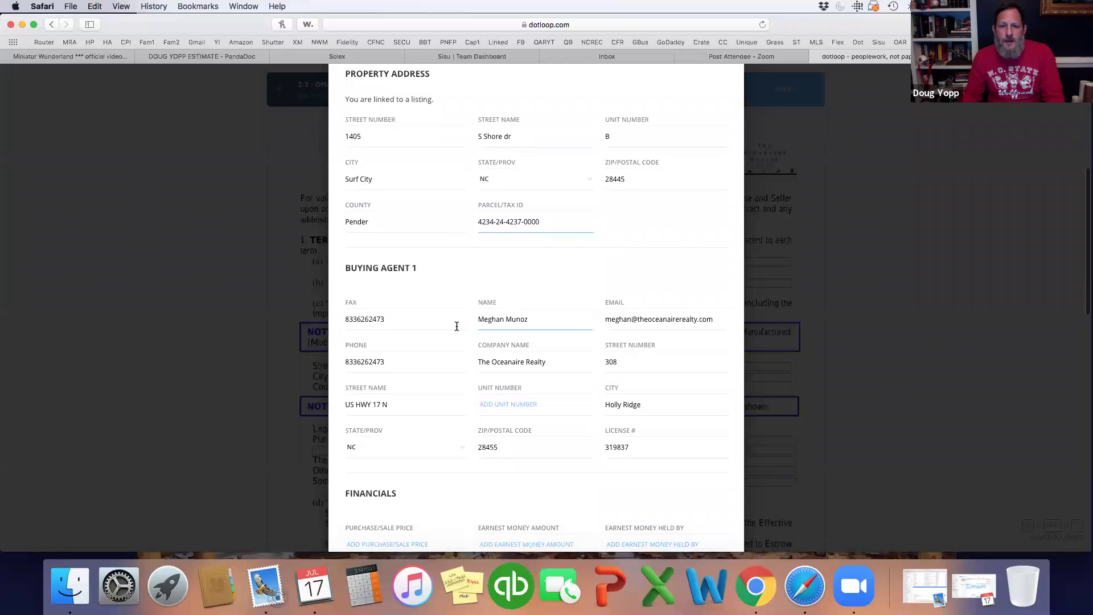
{"action": "scroll", "coordinate": [476, 424], "scroll_direction": "down", "scroll_amount": 8}
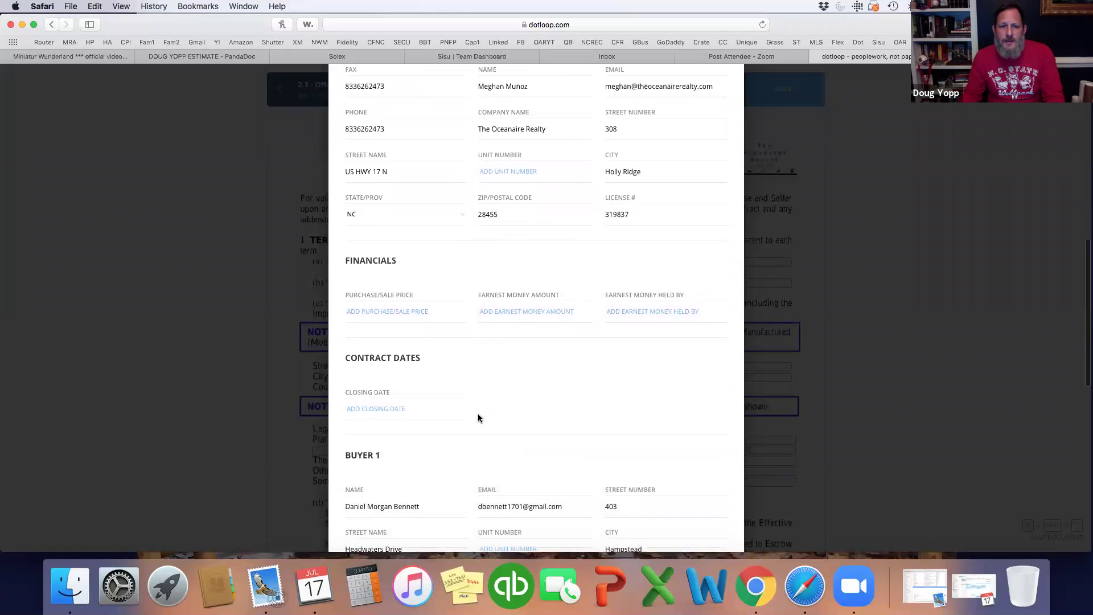
{"action": "scroll", "coordinate": [478, 418], "scroll_direction": "down", "scroll_amount": 1}
{"action": "left_click", "coordinate": [424, 271]}
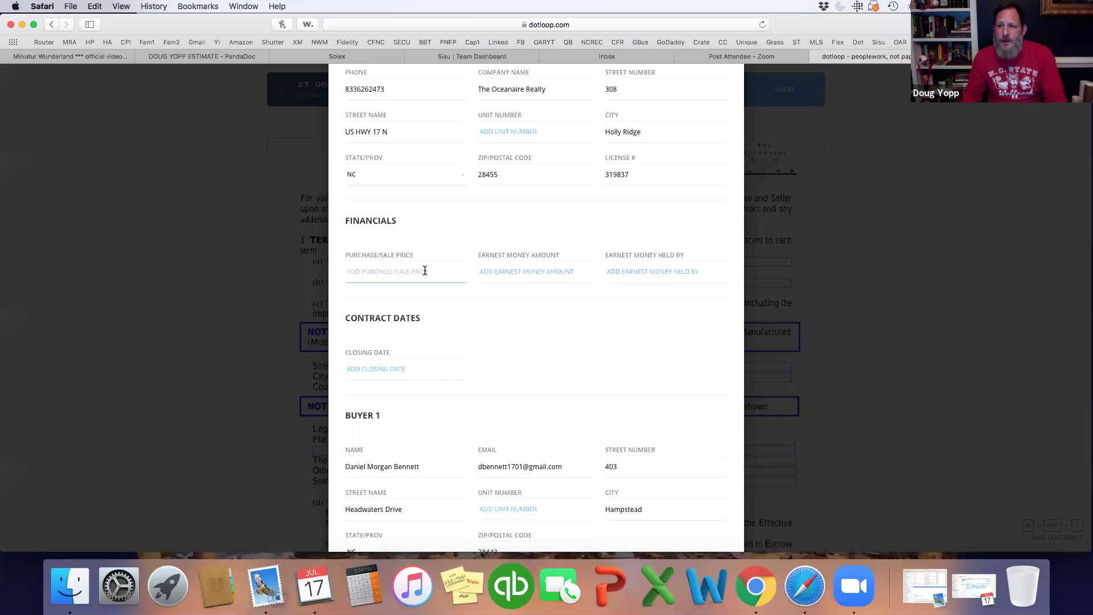
{"action": "type", "text": "450,000"}
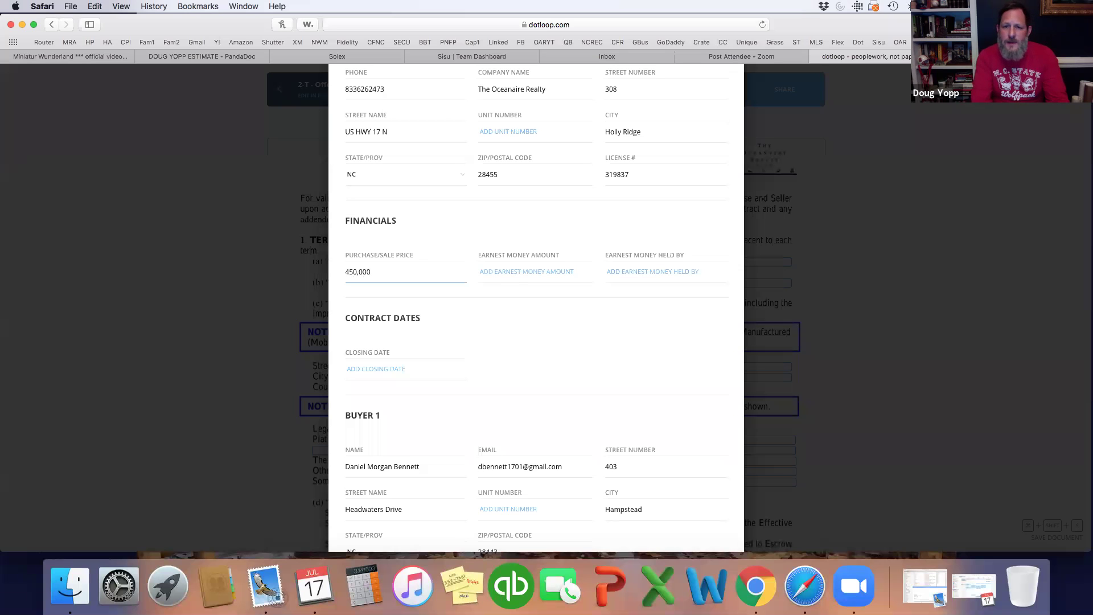
{"action": "left_click", "coordinate": [526, 272]}
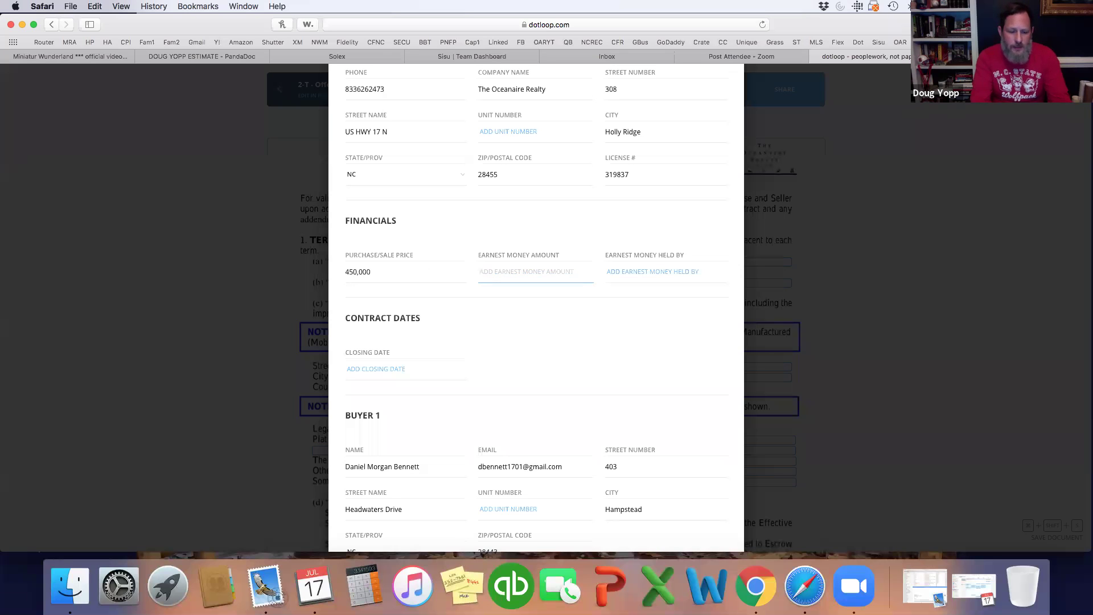
{"action": "type", "text": "4500"}
{"action": "key", "text": "Tab"}
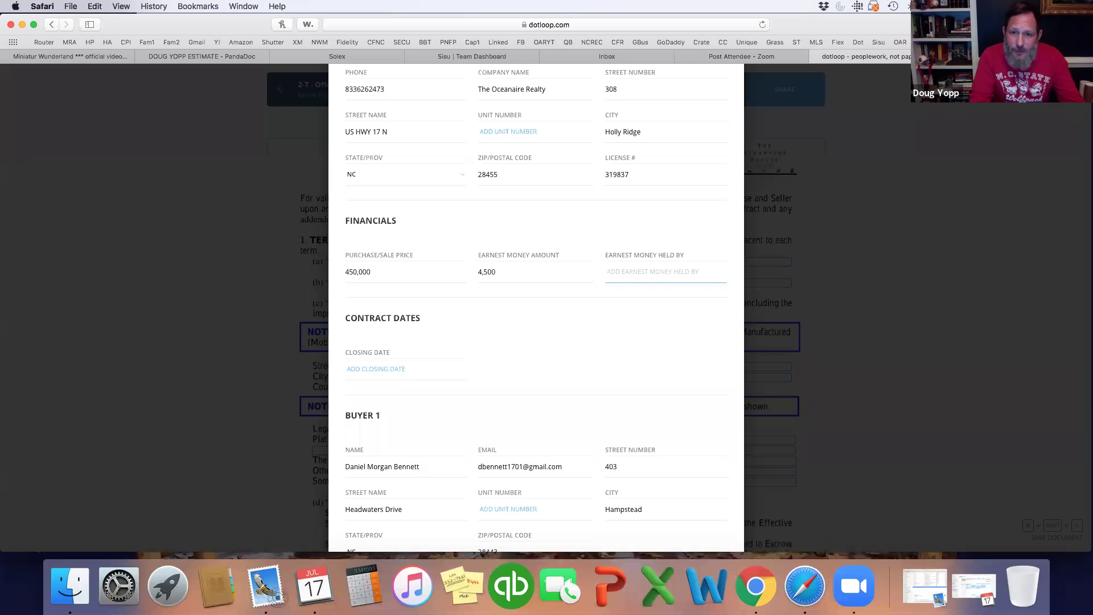
{"action": "type", "text": "TBD"}
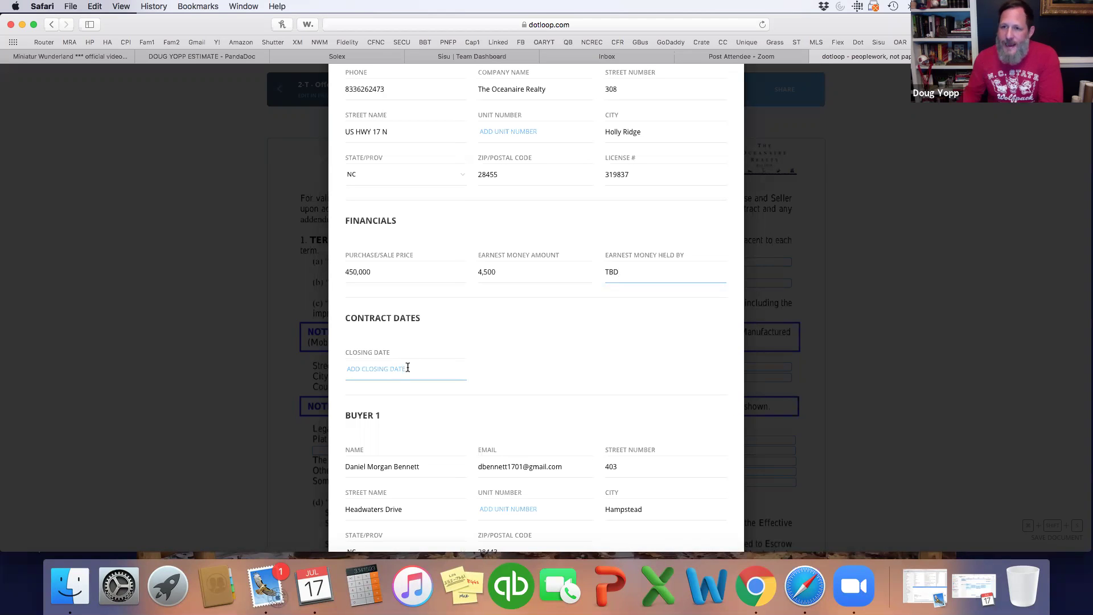
- Choose August 17, 2020 as the closing date in the calendar
{"action": "left_click", "coordinate": [407, 368]}
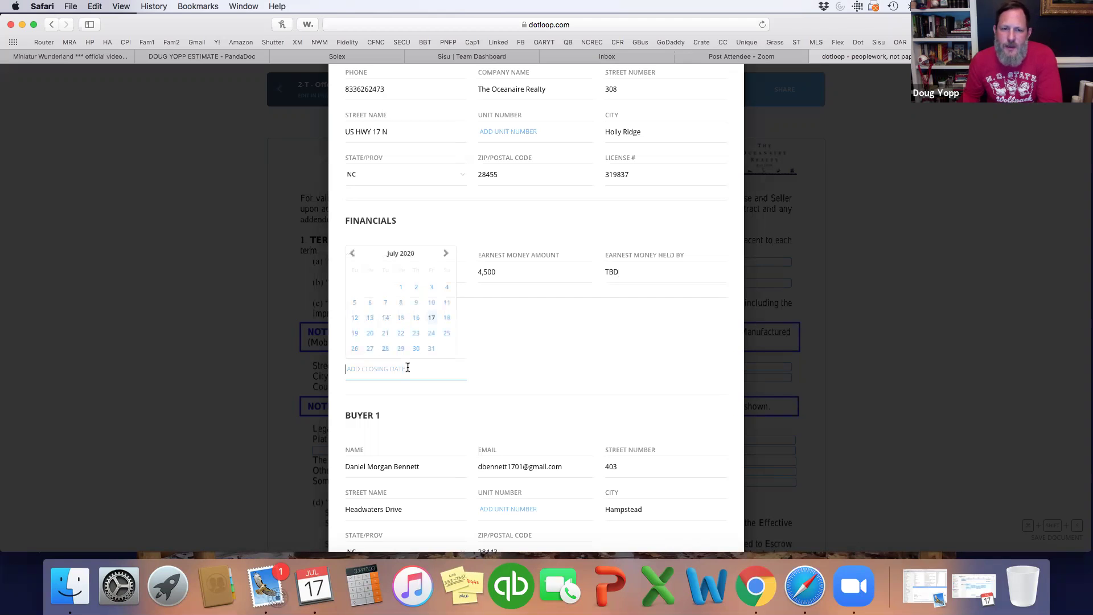
{"action": "left_click", "coordinate": [446, 254]}
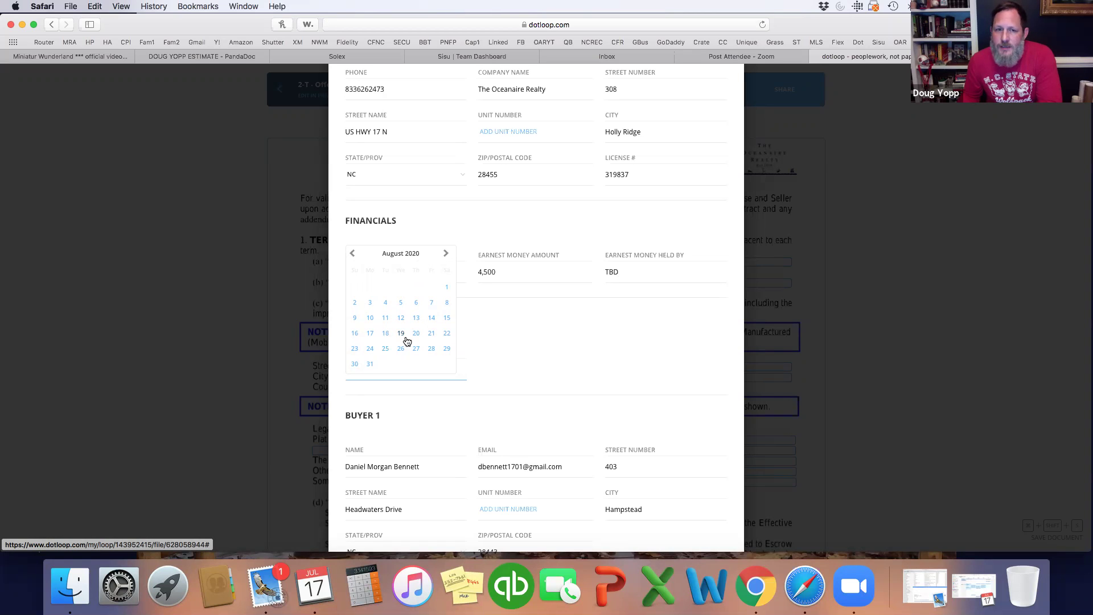
{"action": "left_click", "coordinate": [371, 333]}
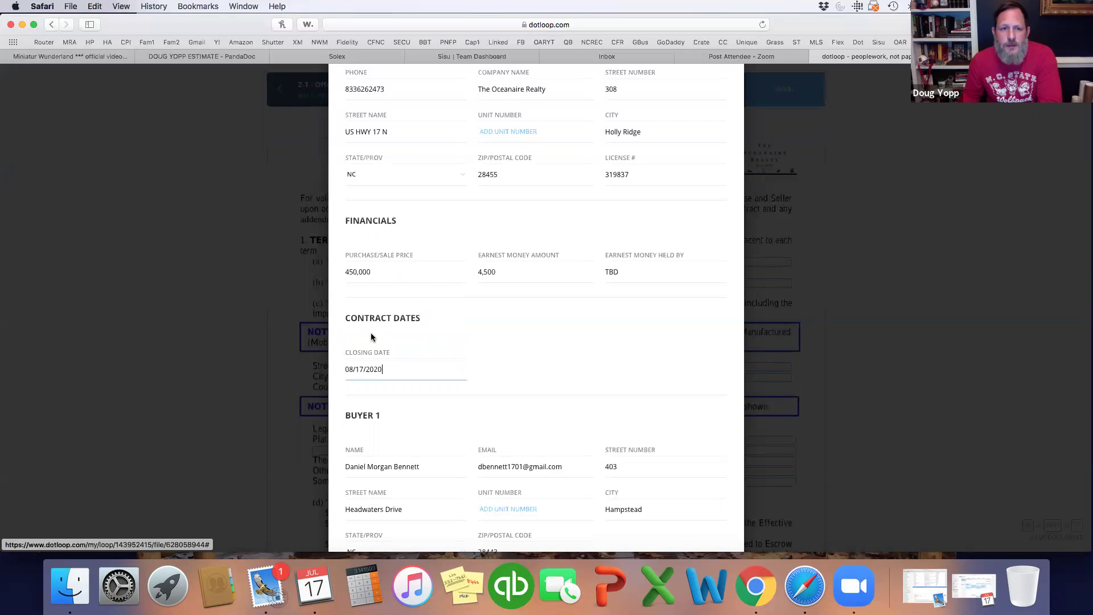
{"action": "scroll", "coordinate": [371, 334], "scroll_direction": "down", "scroll_amount": 5}
- Fill Property Includes with 'all personal property in home as of 7/17/2020'
{"action": "scroll", "coordinate": [371, 334], "scroll_direction": "down", "scroll_amount": 1}
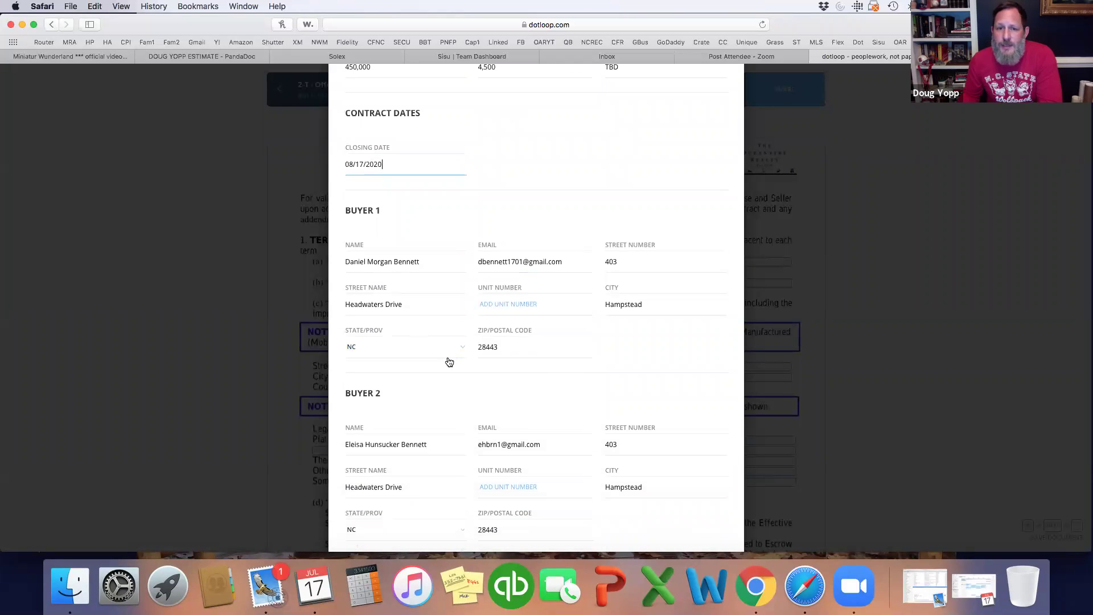
{"action": "scroll", "coordinate": [429, 316], "scroll_direction": "down", "scroll_amount": 3}
{"action": "scroll", "coordinate": [429, 323], "scroll_direction": "down", "scroll_amount": 1}
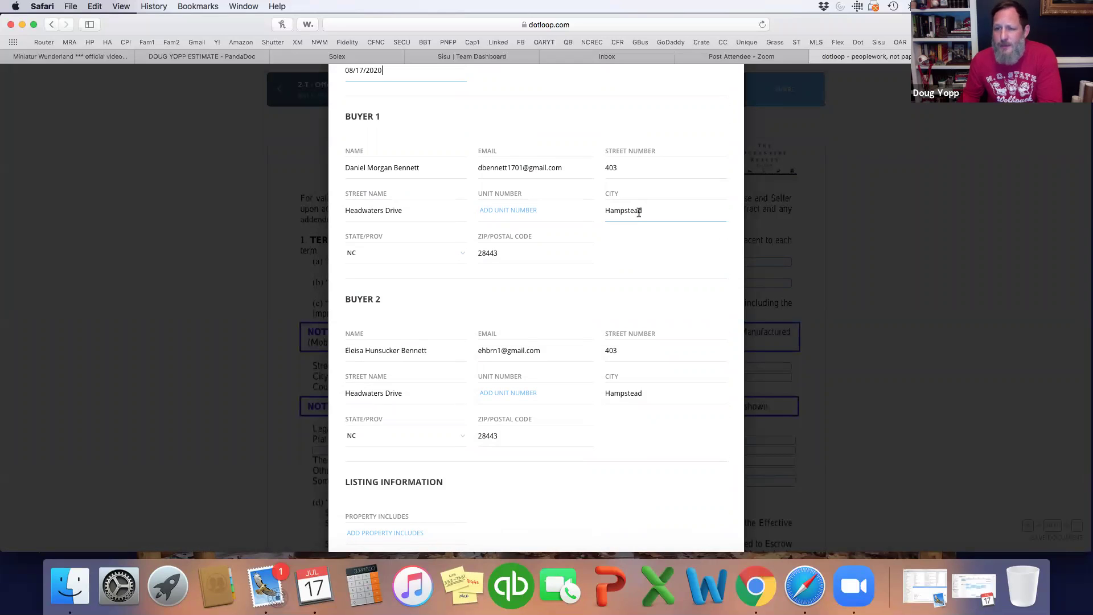
{"action": "scroll", "coordinate": [637, 205], "scroll_direction": "down", "scroll_amount": 5}
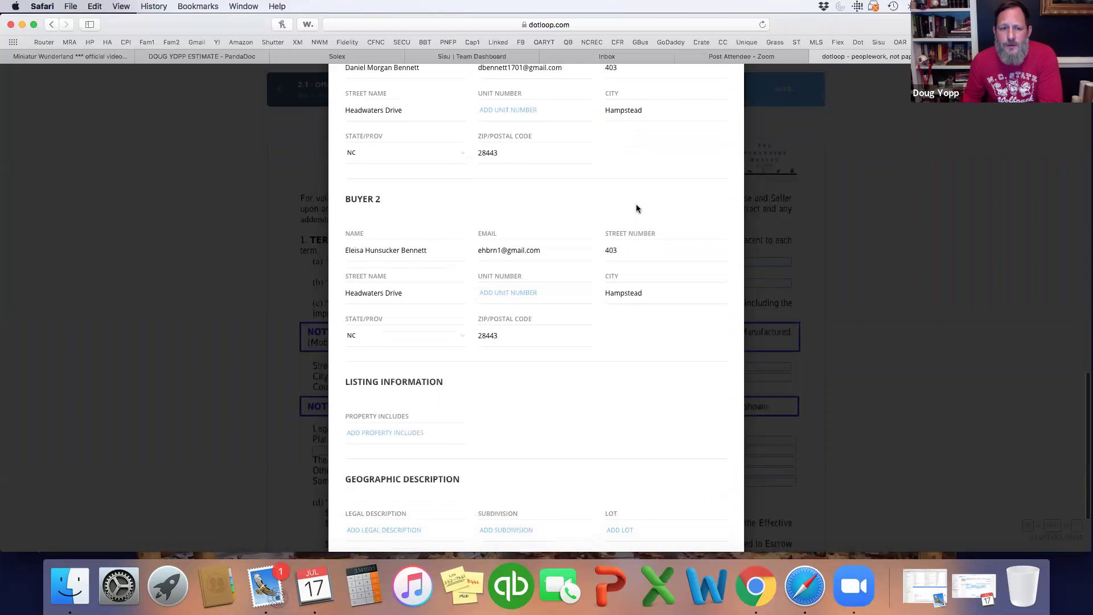
{"action": "left_click", "coordinate": [428, 330]}
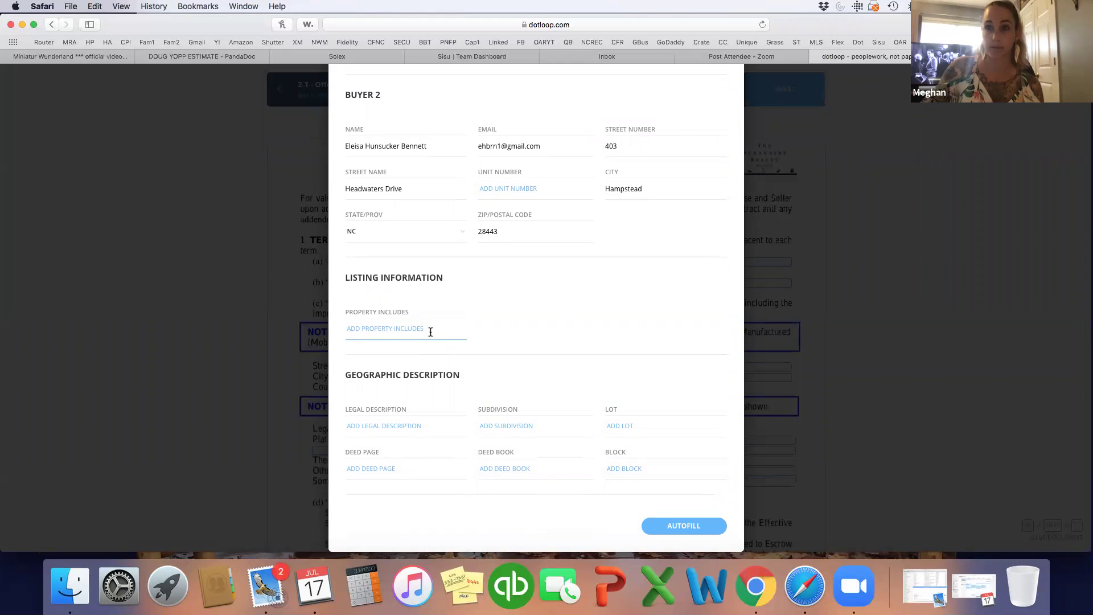
{"action": "type", "text": "all "}
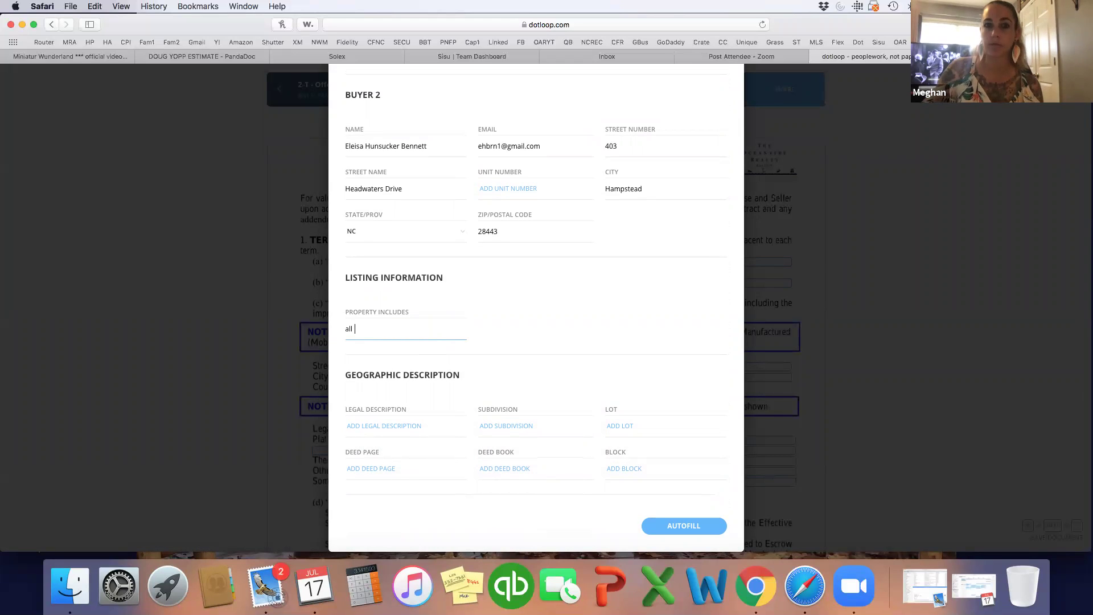
{"action": "type", "text": "person"}
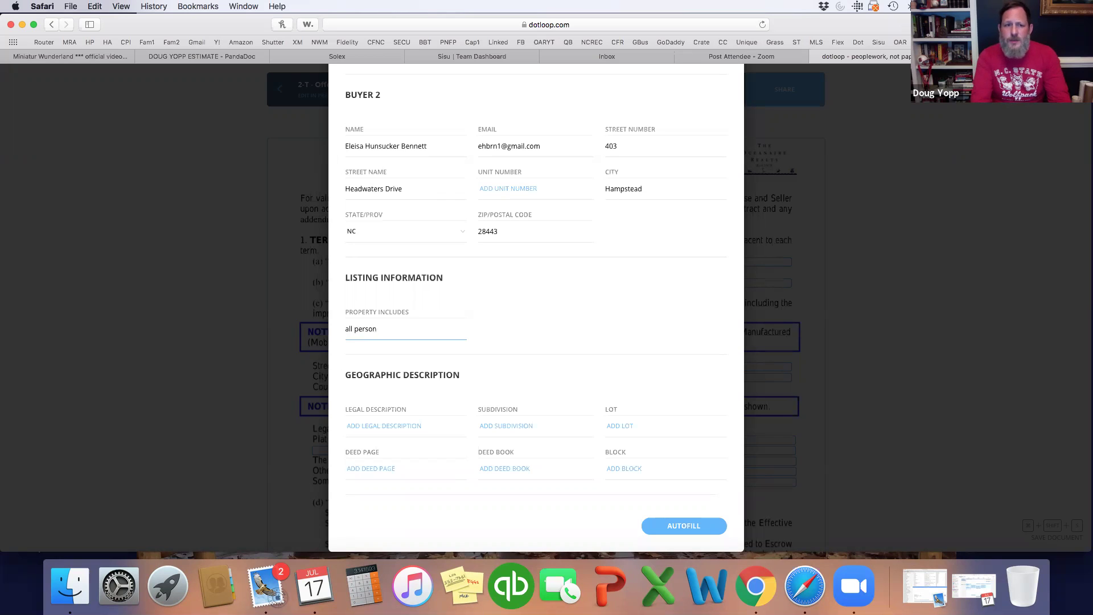
{"action": "type", "text": "al property in home as o"}
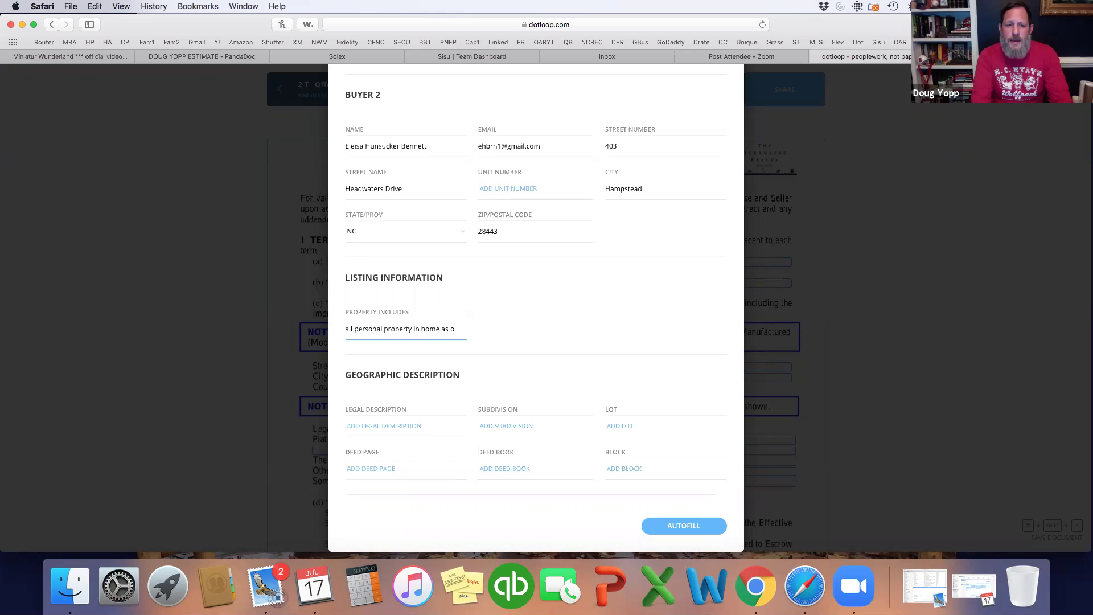
{"action": "type", "text": "f 7/17"}
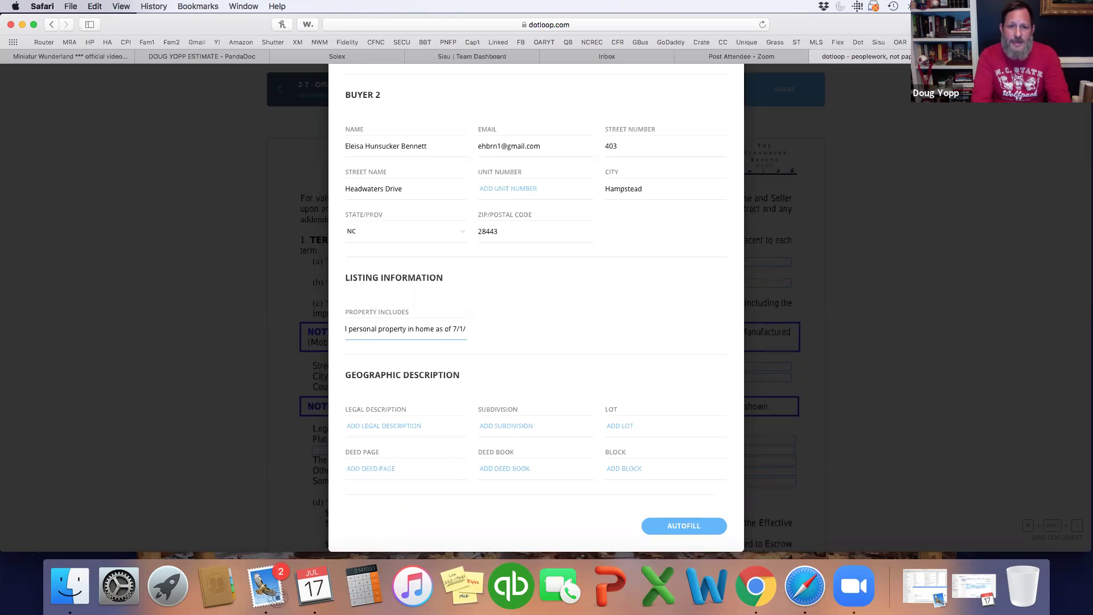
{"action": "type", "text": "/2020"}
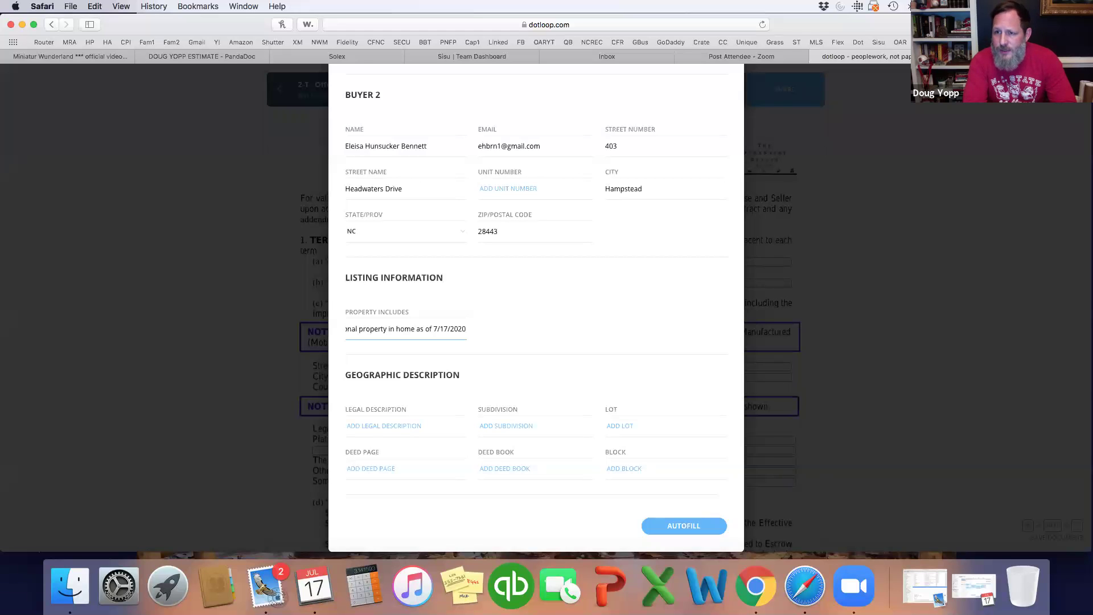
{"action": "scroll", "coordinate": [440, 324], "scroll_direction": "down", "scroll_amount": 1}
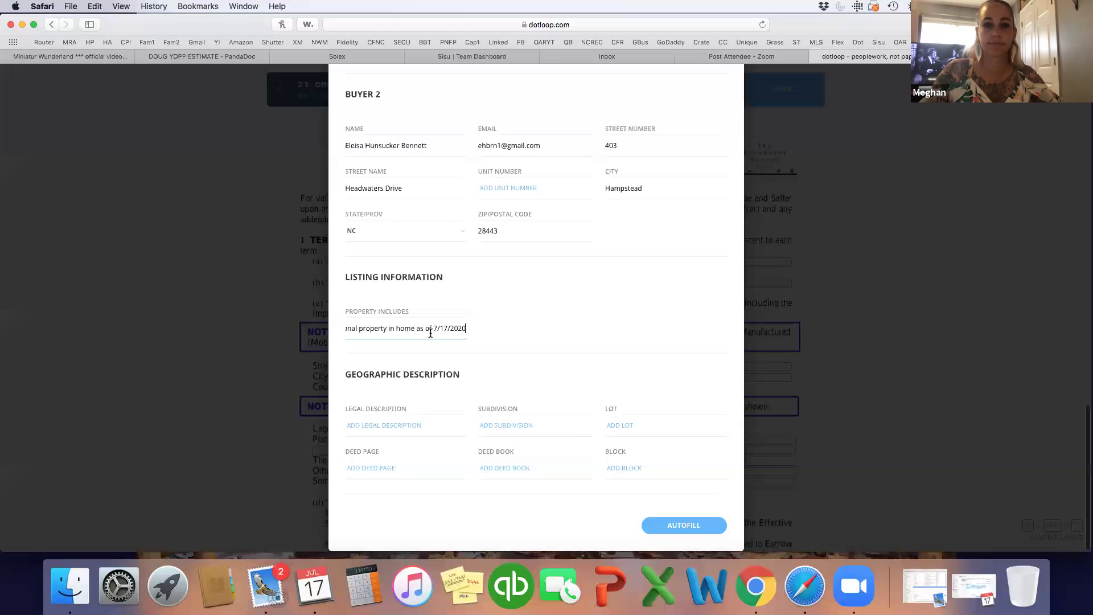
{"action": "left_click", "coordinate": [419, 420]}
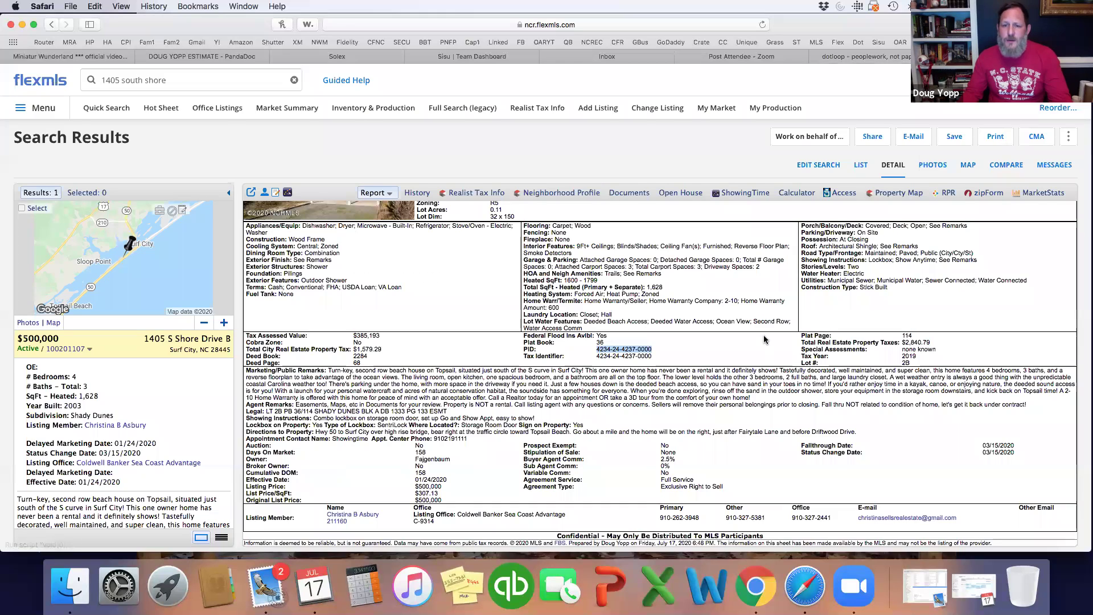
- Select the Legal line text in the flexmls listing details and return to dotloop
{"action": "scroll", "coordinate": [763, 335], "scroll_direction": "down", "scroll_amount": 5}
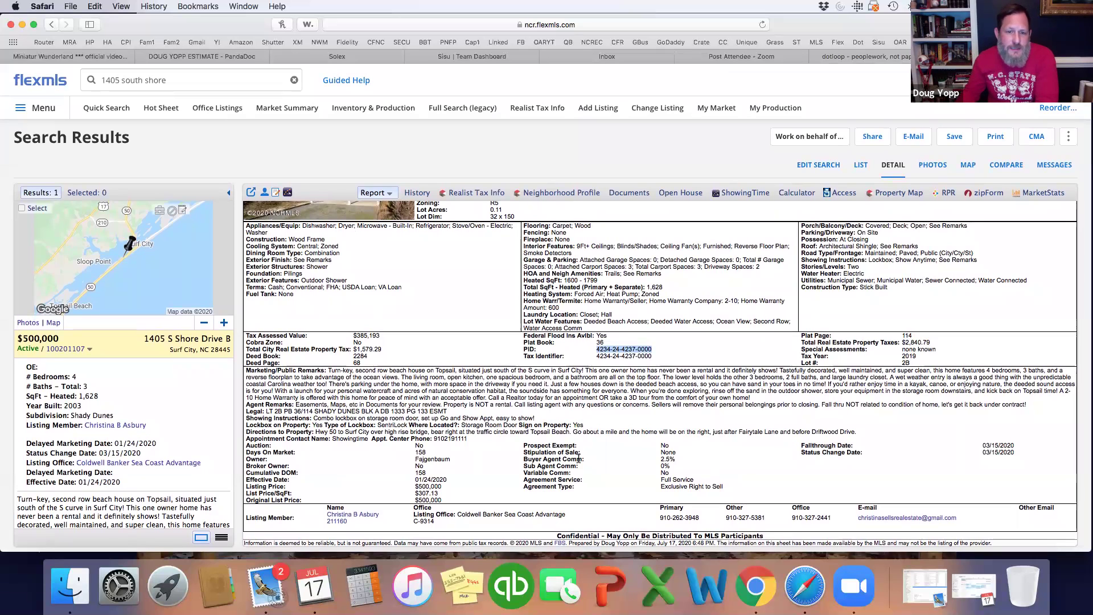
{"action": "scroll", "coordinate": [603, 459], "scroll_direction": "up", "scroll_amount": 2}
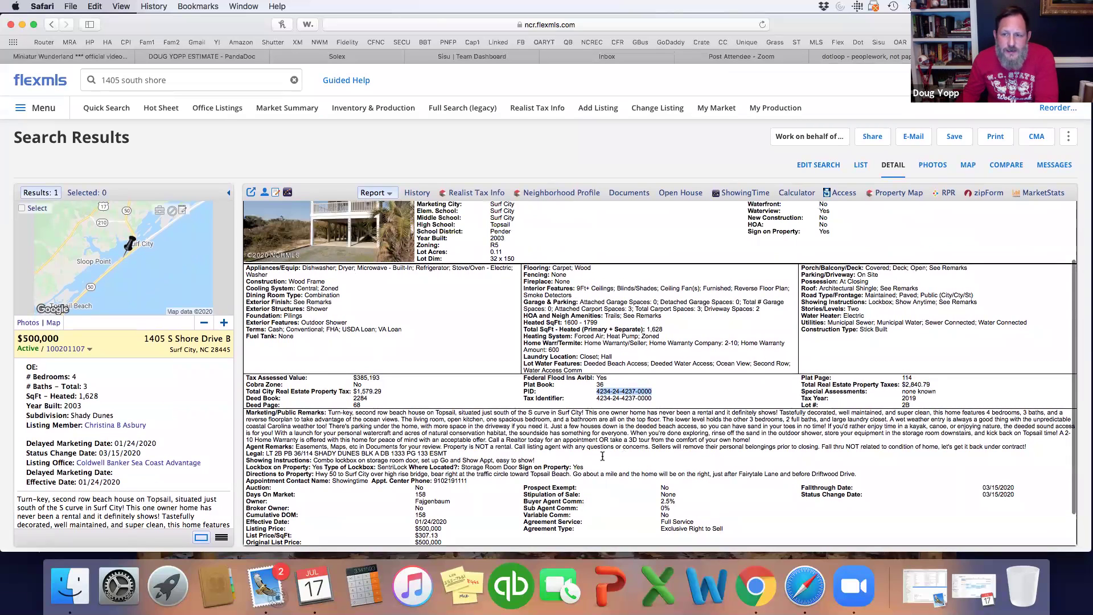
{"action": "scroll", "coordinate": [649, 370], "scroll_direction": "up", "scroll_amount": 3}
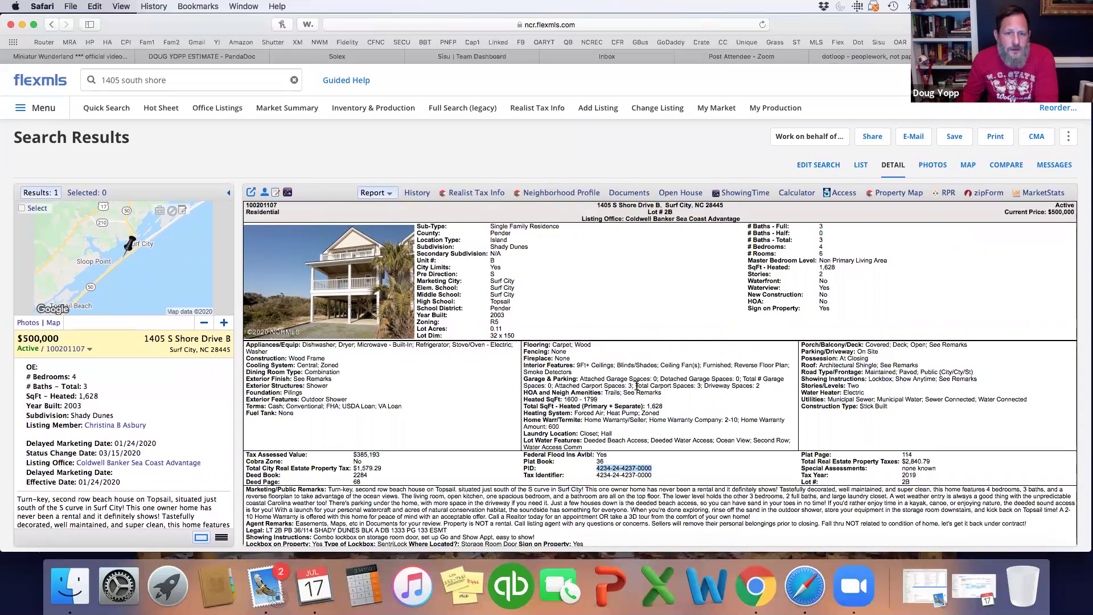
{"action": "scroll", "coordinate": [636, 385], "scroll_direction": "down", "scroll_amount": 5}
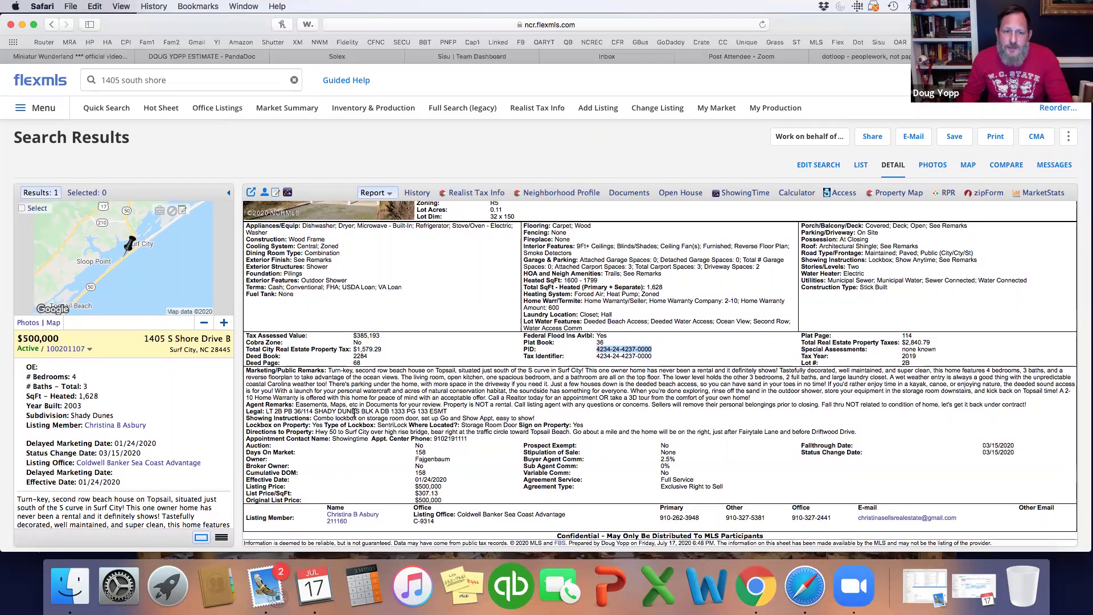
{"action": "left_click_drag", "start_coordinate": [449, 411], "coordinate": [265, 410]}
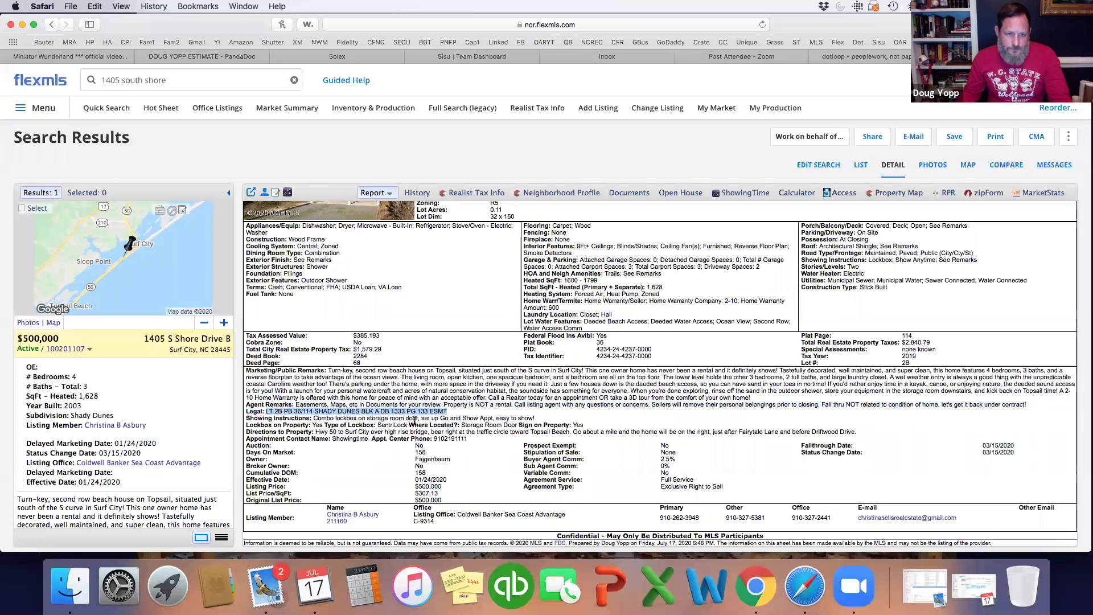
{"action": "left_click", "coordinate": [885, 56]}
- Paste the legal description, copy lot LT 2B from flexmls into Lot, and apply autofill
{"action": "left_click", "coordinate": [437, 426]}
{"action": "key", "text": "cmd+v"}
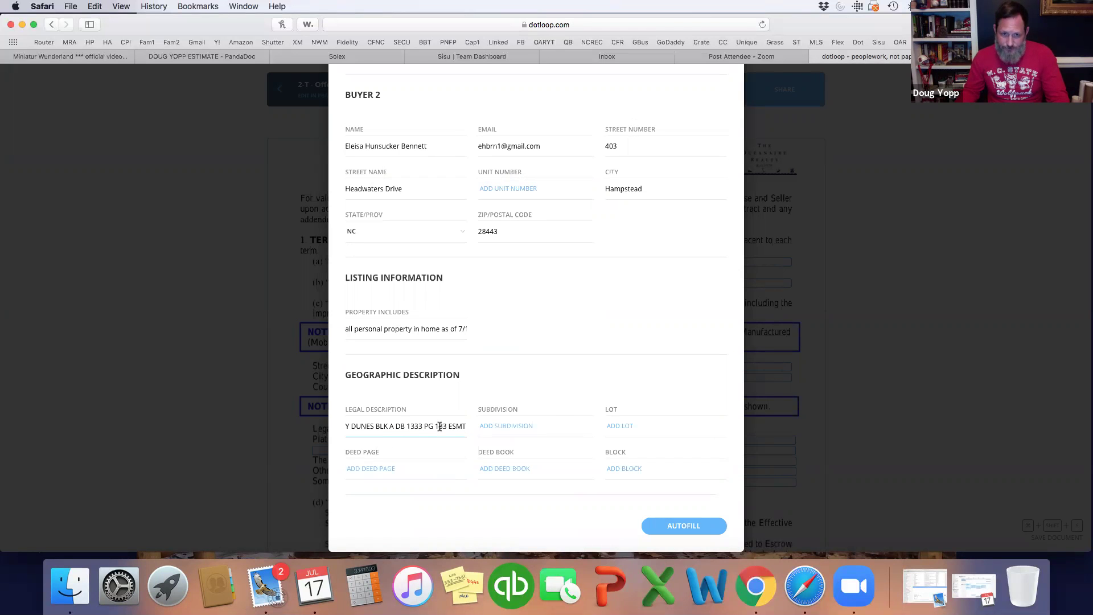
{"action": "left_click", "coordinate": [979, 57]}
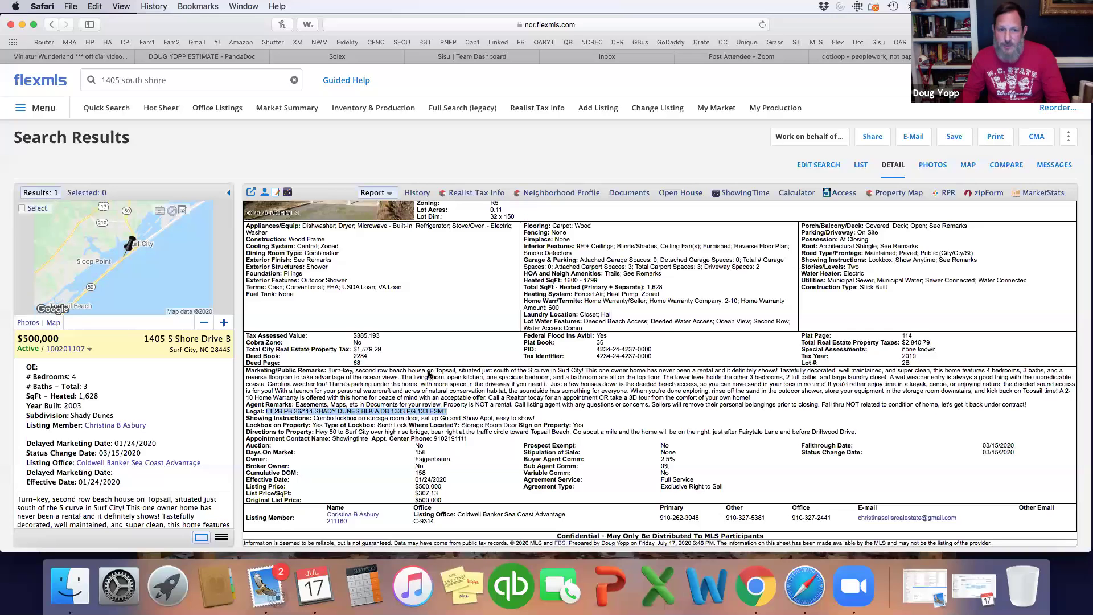
{"action": "left_click", "coordinate": [281, 411]}
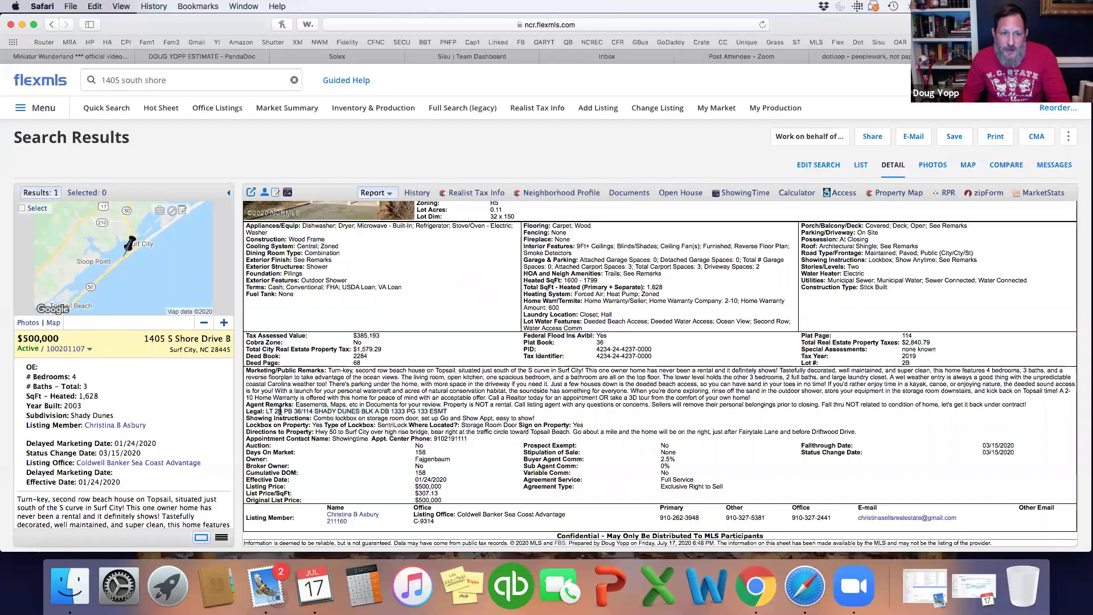
{"action": "left_click_drag", "start_coordinate": [281, 410], "coordinate": [265, 411]}
{"action": "key", "text": "super+c"}
{"action": "key", "text": "ctrl+shift+Tab"}
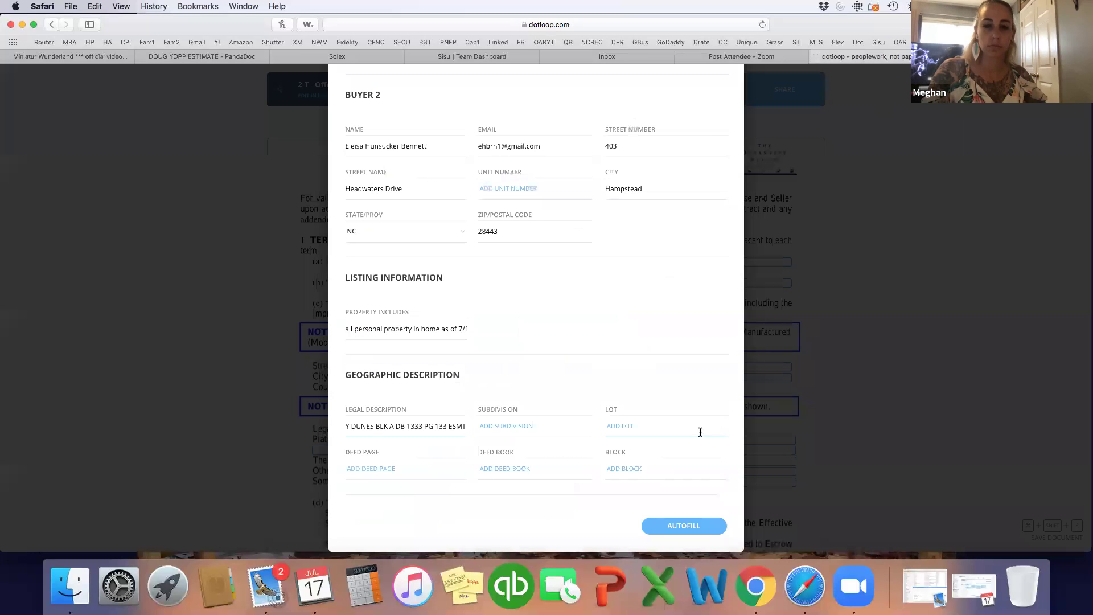
{"action": "left_click", "coordinate": [613, 437]}
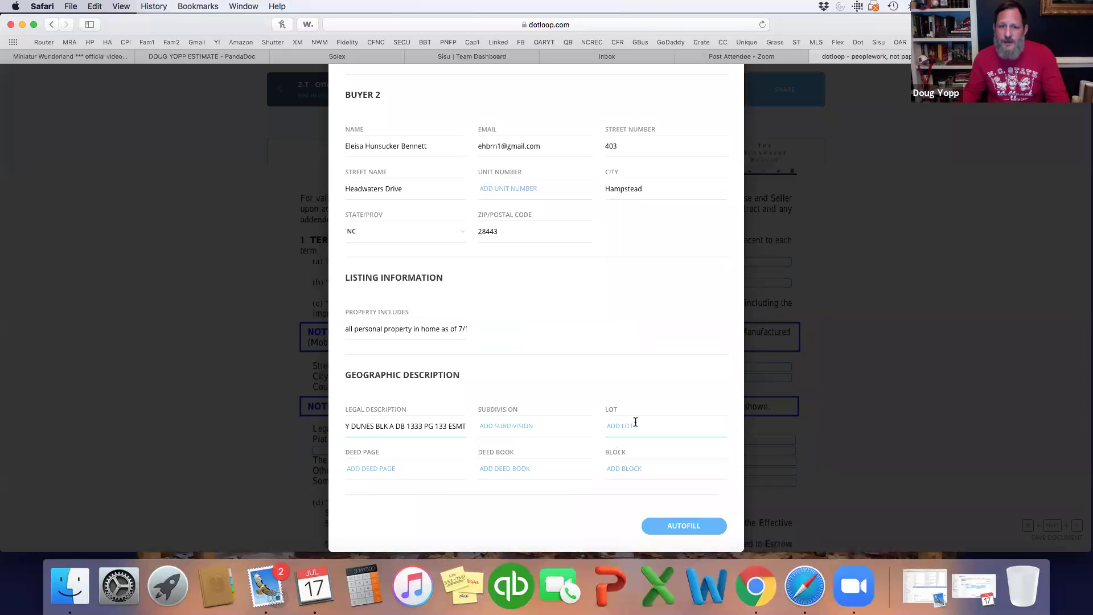
{"action": "key", "text": "super+v"}
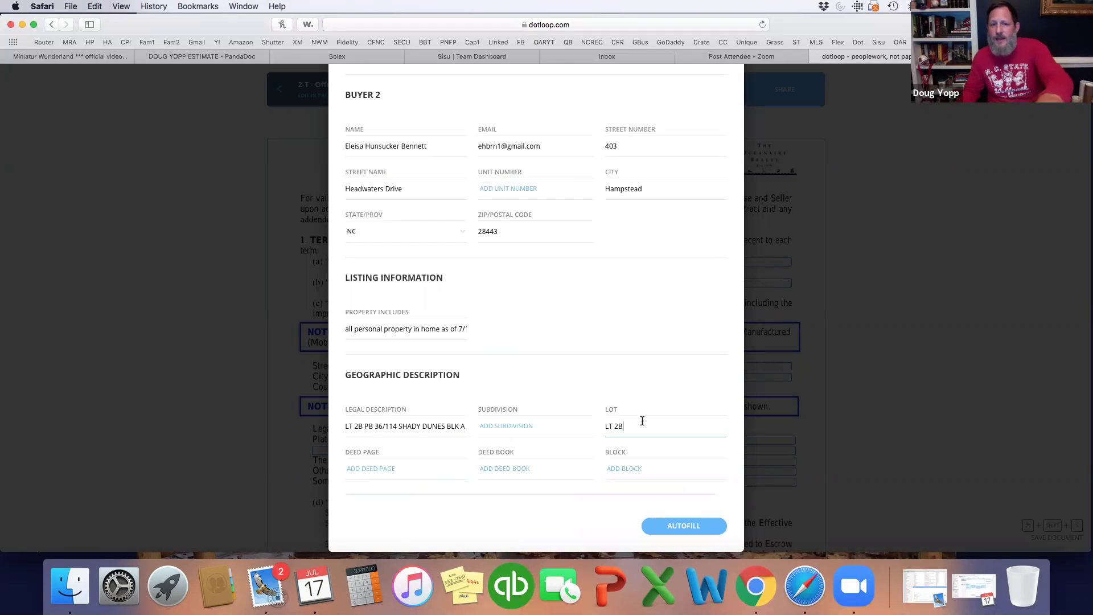
{"action": "left_click", "coordinate": [683, 526]}
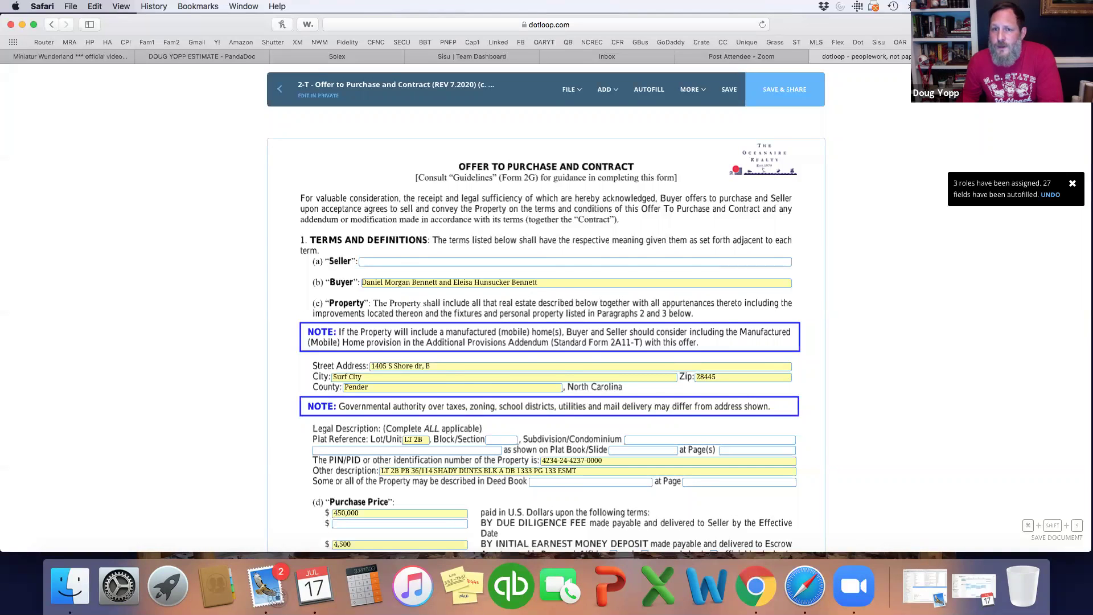
{"action": "key", "text": "ctrl+Tab"}
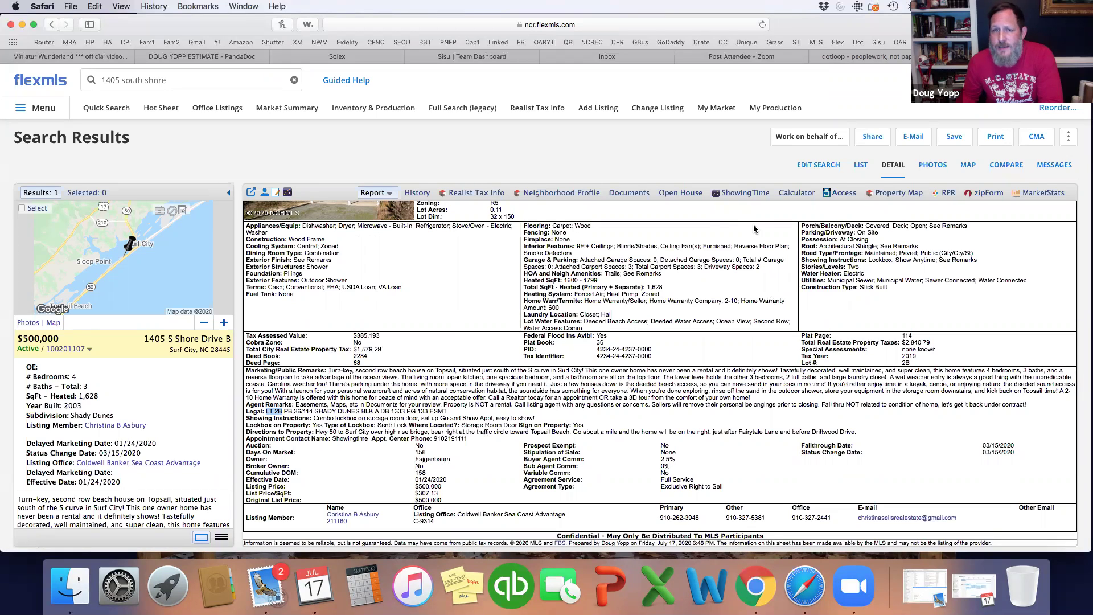
{"action": "left_click", "coordinate": [479, 196]}
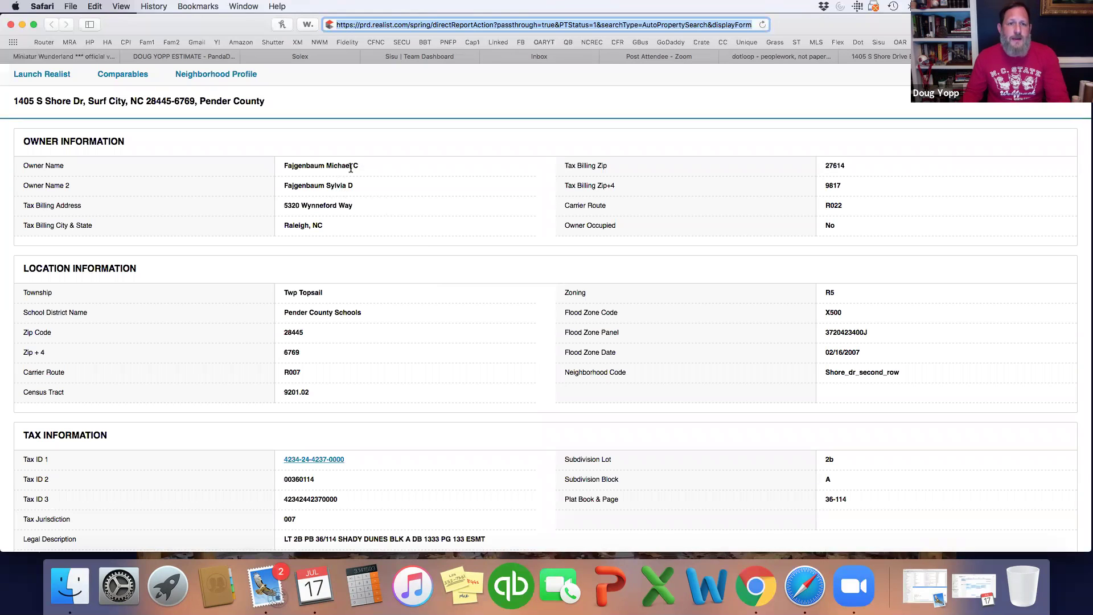
{"action": "left_click_drag", "start_coordinate": [366, 165], "coordinate": [328, 165]}
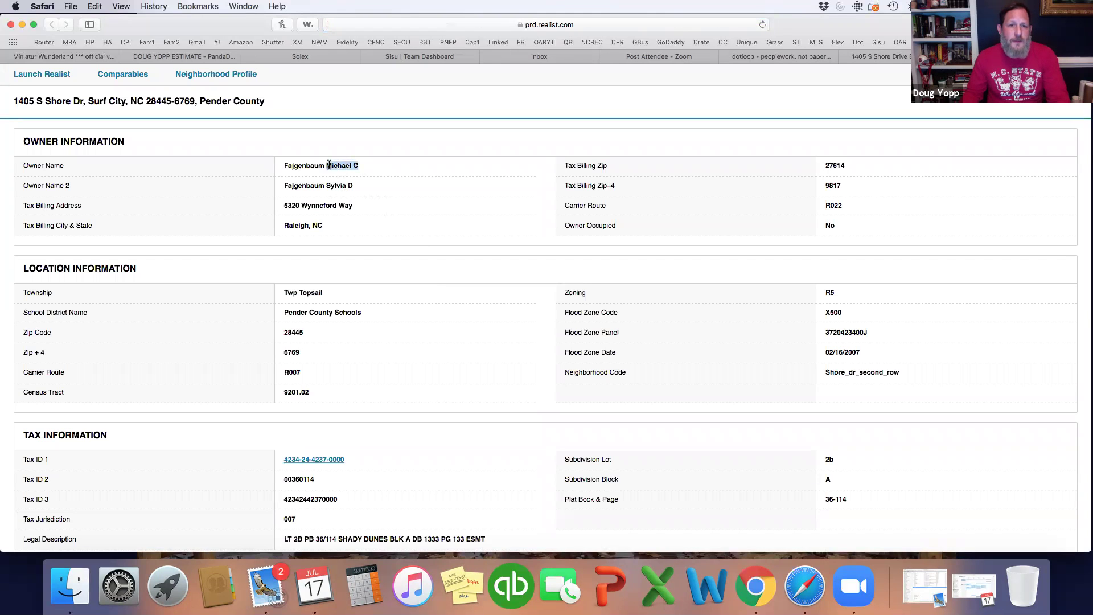
{"action": "left_click", "coordinate": [883, 56]}
{"action": "left_click", "coordinate": [791, 56]}
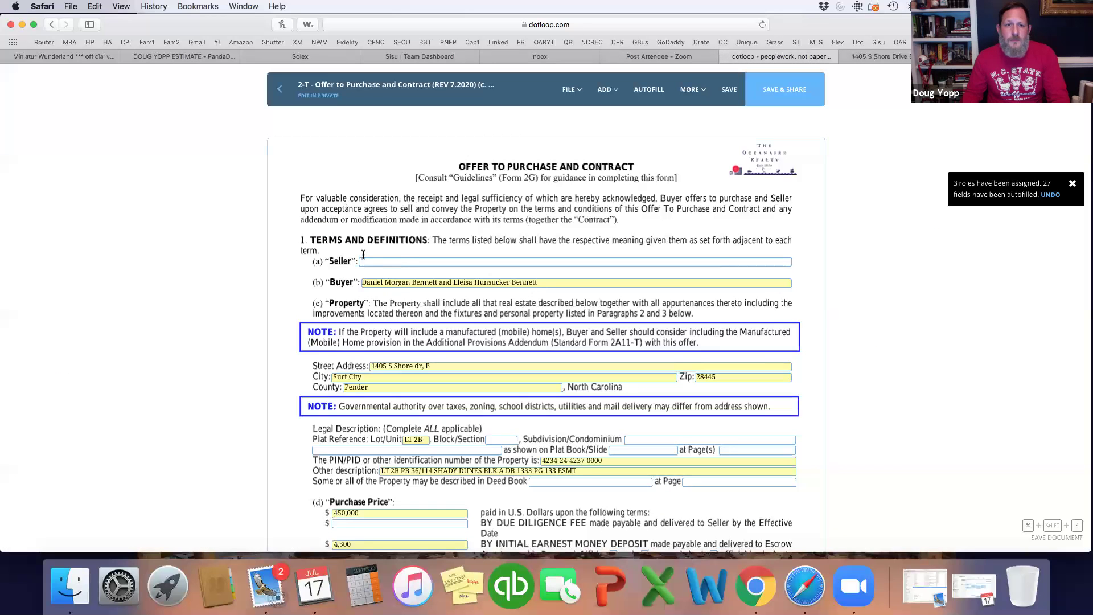
- Paste the first owner's name into the Seller field, add 'an', and copy the second owner's given name from Realist
{"action": "left_click", "coordinate": [401, 260]}
{"action": "key", "text": "super+v"}
{"action": "type", "text": "an"}
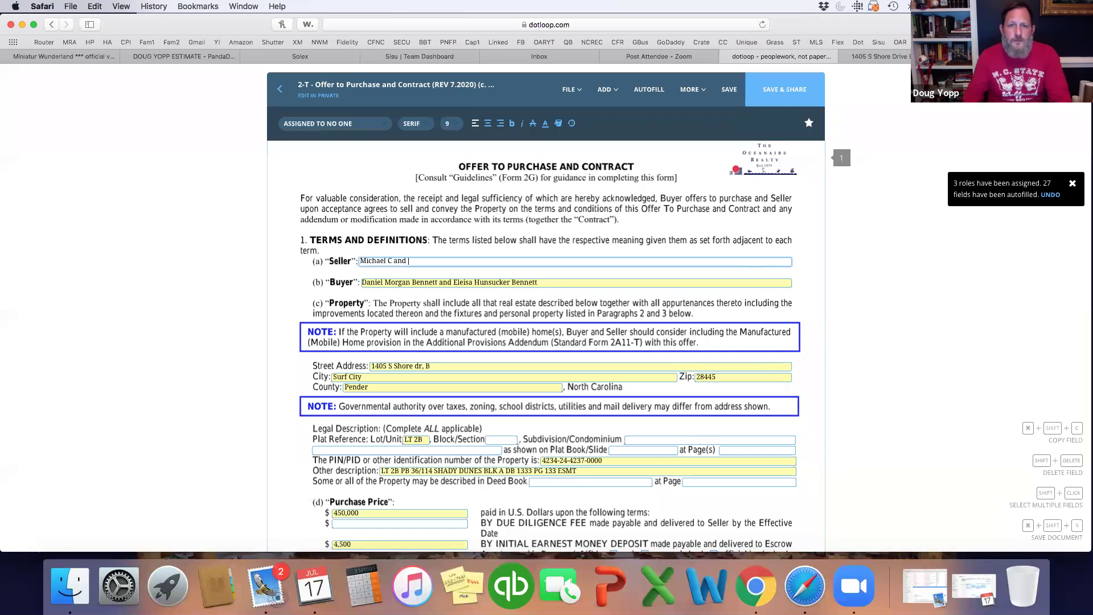
{"action": "key", "text": "ctrl+Tab"}
{"action": "left_click_drag", "start_coordinate": [353, 184], "coordinate": [328, 184]}
{"action": "key", "text": "super+c"}
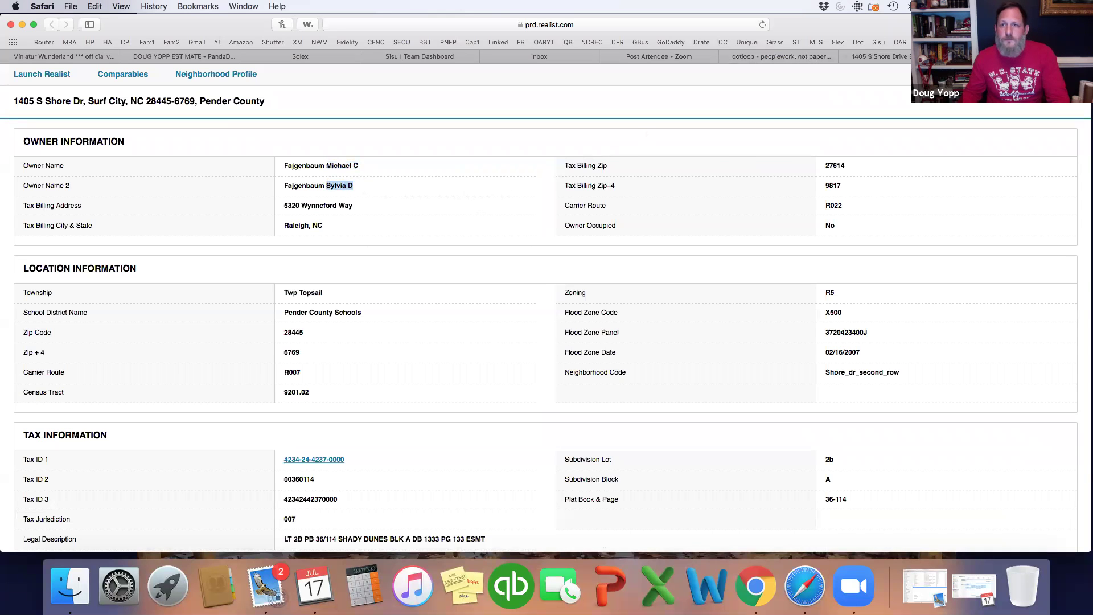
{"action": "key", "text": "ctrl+shift+Tab"}
{"action": "left_click", "coordinate": [756, 55]}
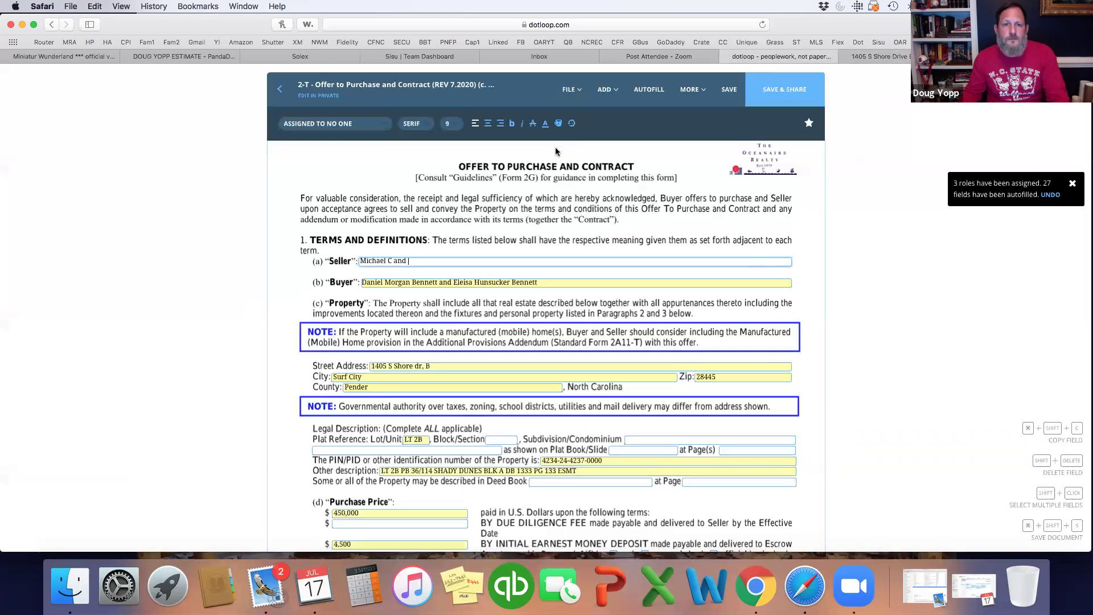
- Copy the owners' surname from the Realist tax record and paste it after the seller names
{"action": "key", "text": "ctrl+Tab"}
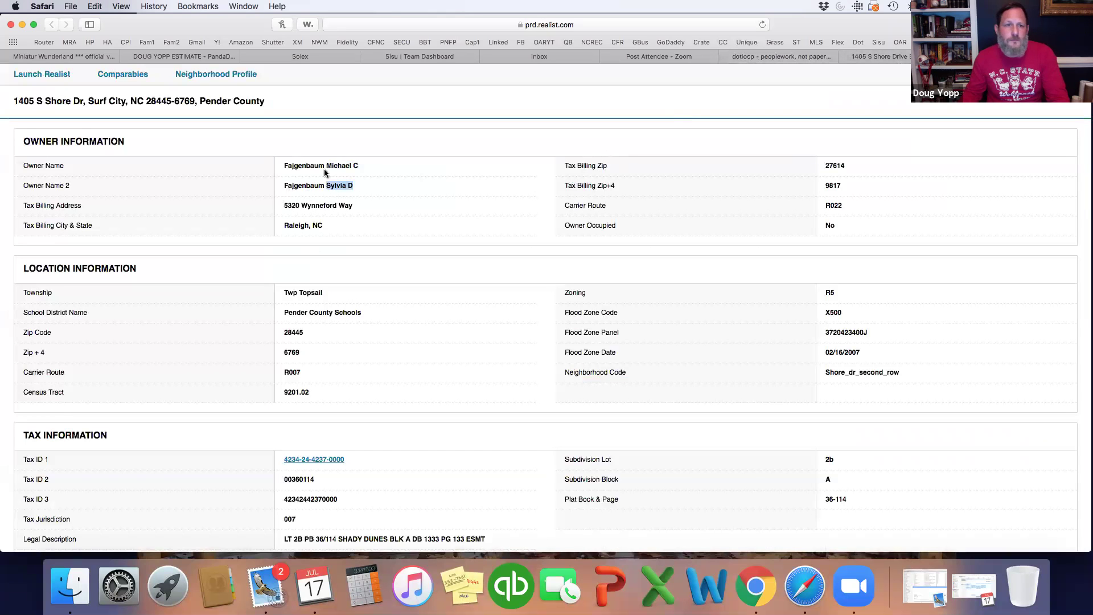
{"action": "left_click_drag", "start_coordinate": [324, 167], "coordinate": [283, 168]}
{"action": "key", "text": "super+c"}
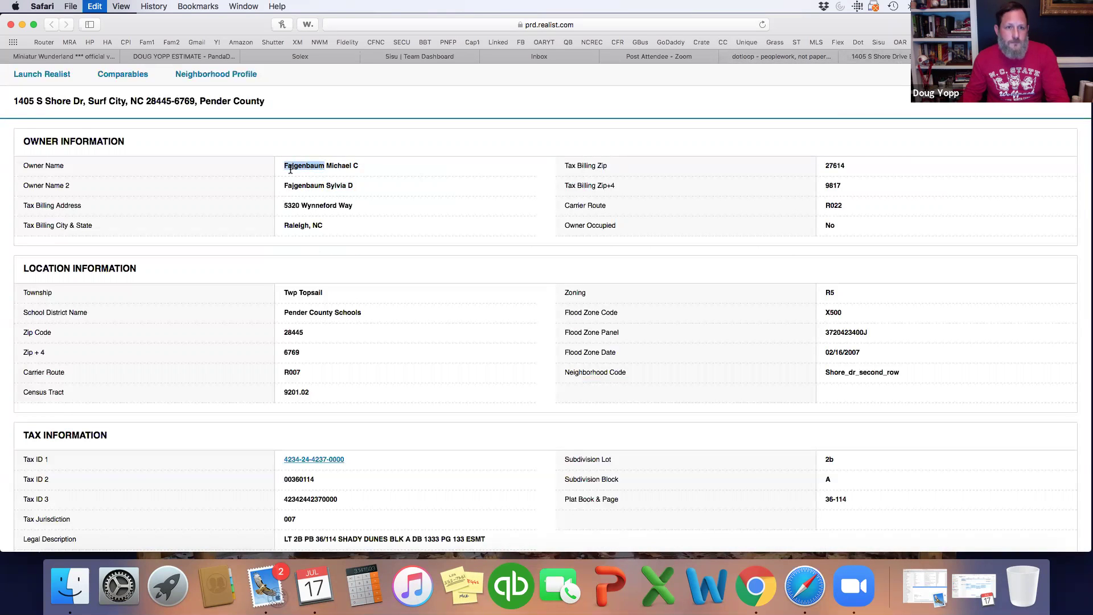
{"action": "left_click", "coordinate": [904, 57]}
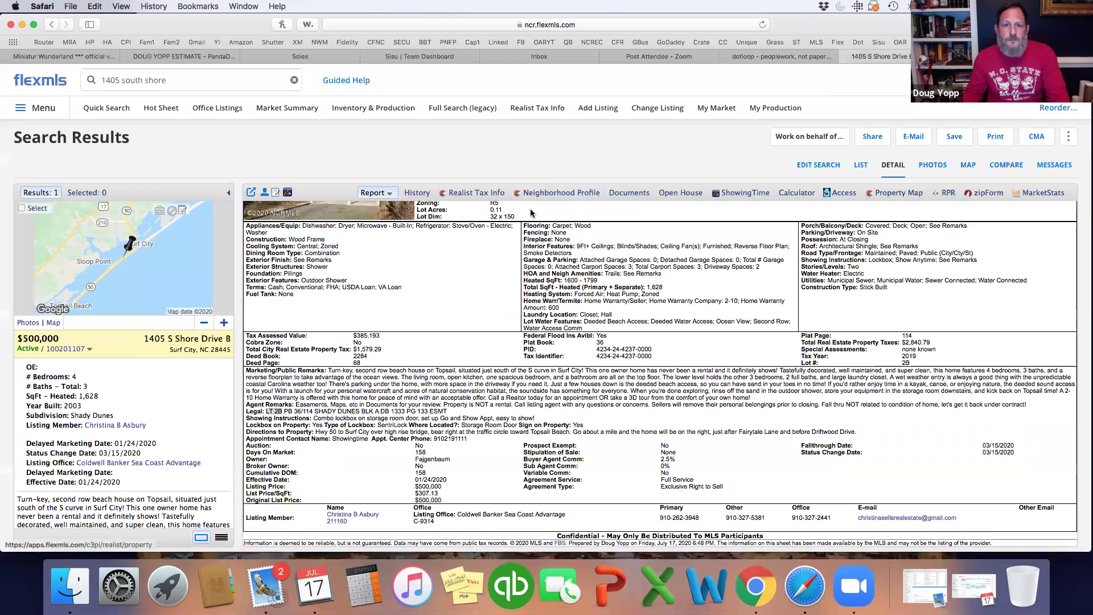
{"action": "left_click", "coordinate": [780, 57]}
{"action": "key", "text": "super+v"}
- Scroll through page 1 to check the property, lot LT 2B, legal description, price and earnest money
{"action": "scroll", "coordinate": [500, 249], "scroll_direction": "down", "scroll_amount": 3}
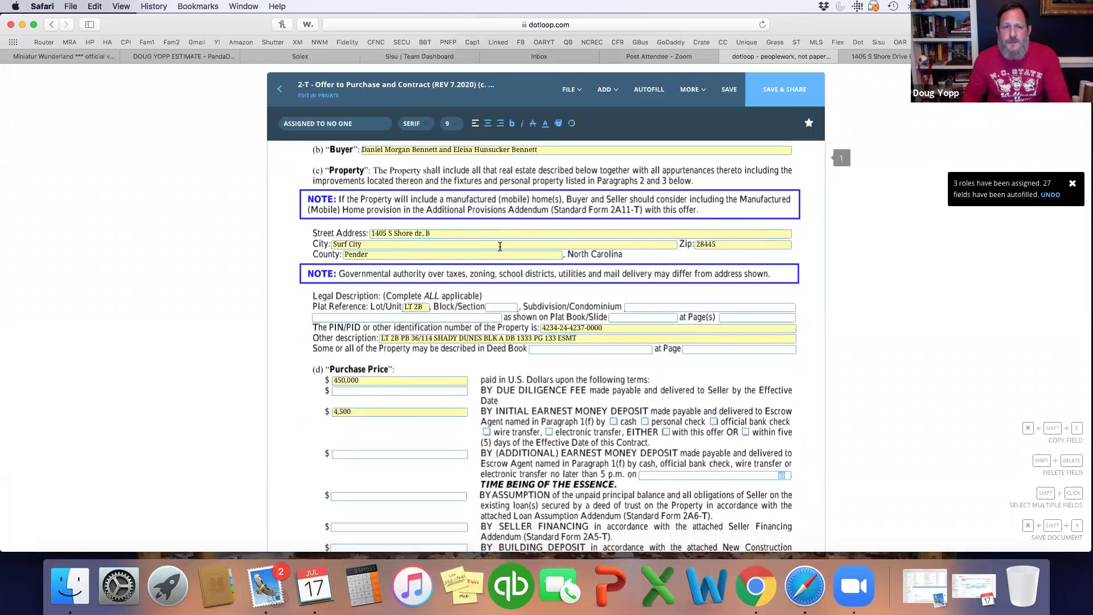
{"action": "scroll", "coordinate": [499, 250], "scroll_direction": "up", "scroll_amount": 3}
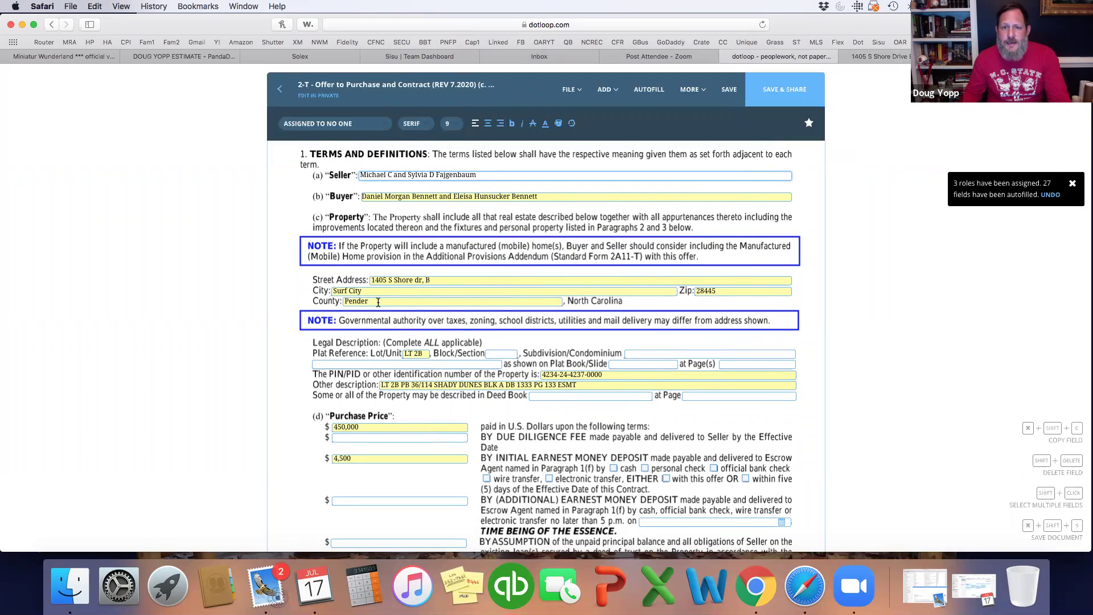
{"action": "scroll", "coordinate": [589, 309], "scroll_direction": "down", "scroll_amount": 2}
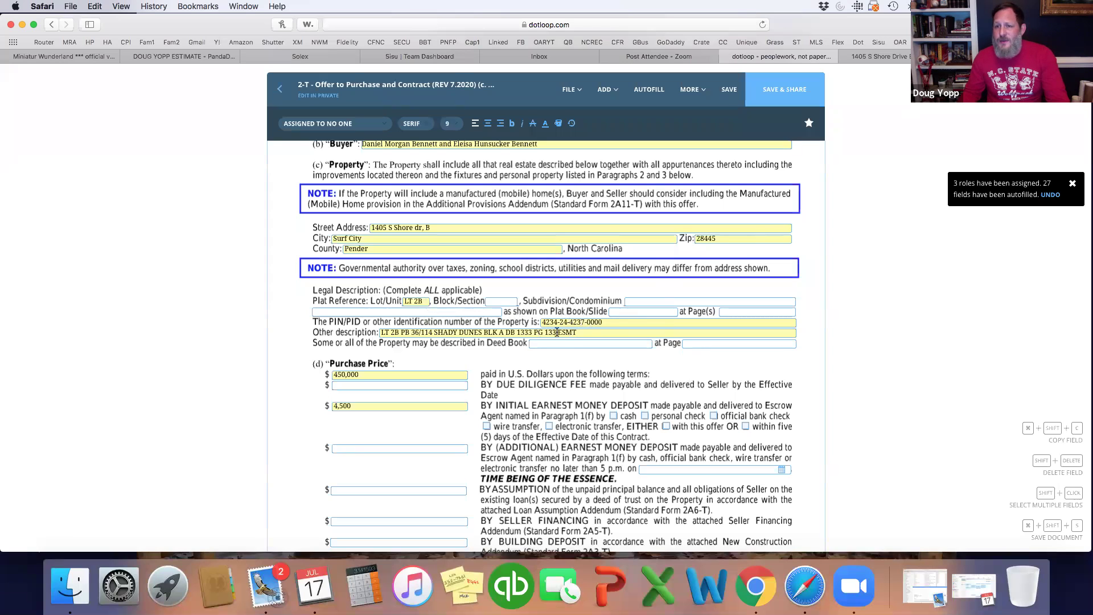
{"action": "scroll", "coordinate": [572, 333], "scroll_direction": "down", "scroll_amount": 5}
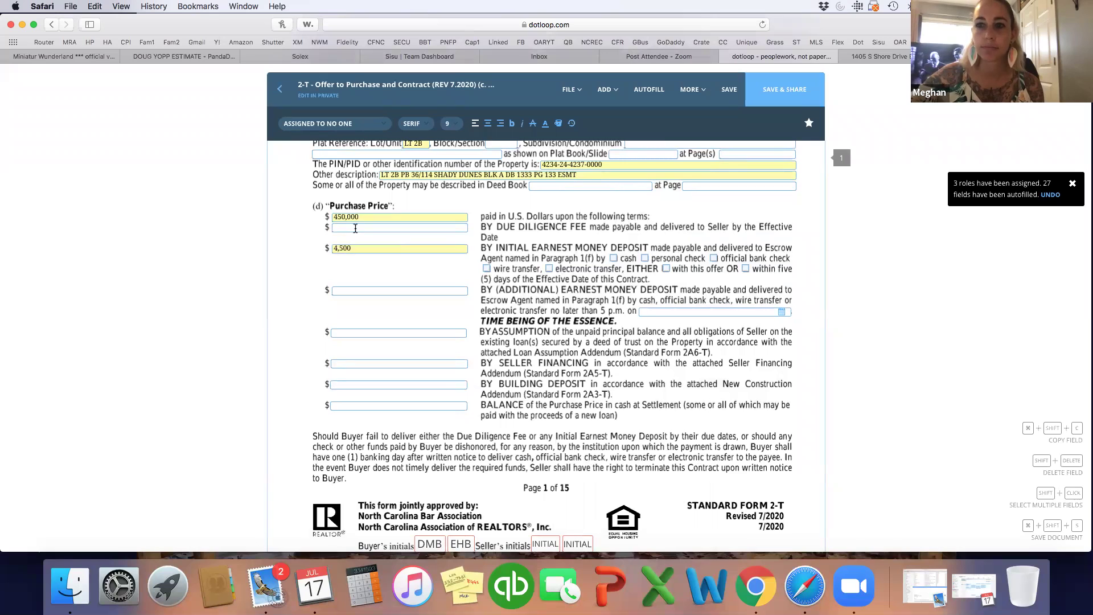
- Enter a 500 due diligence fee and a 445,000 balance due at settlement
{"action": "left_click", "coordinate": [355, 228]}
{"action": "type", "text": "500"}
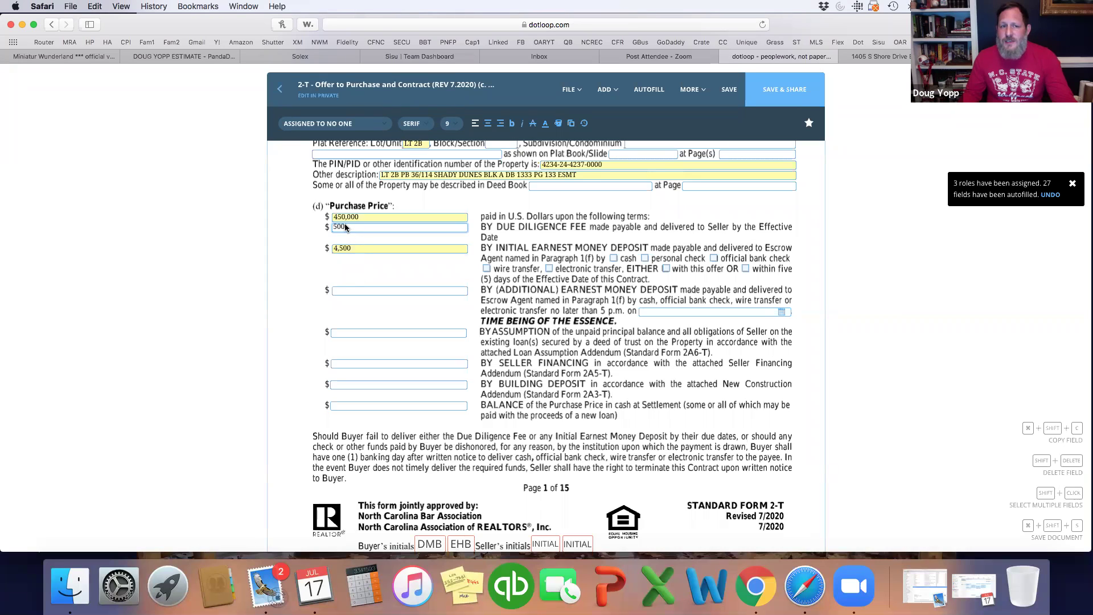
{"action": "left_click", "coordinate": [369, 406]}
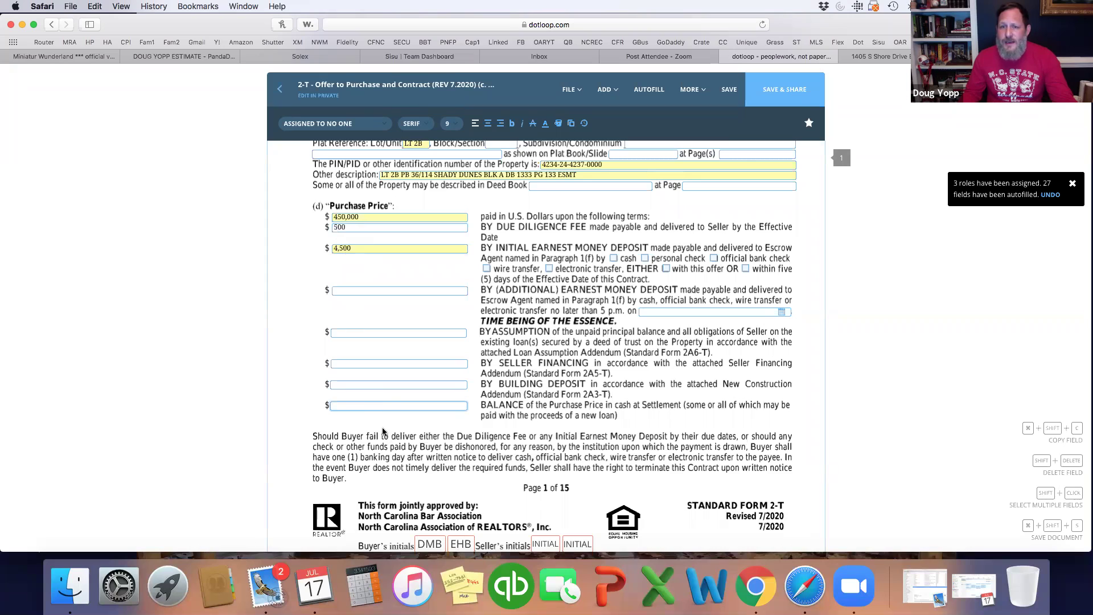
{"action": "type", "text": "445"}
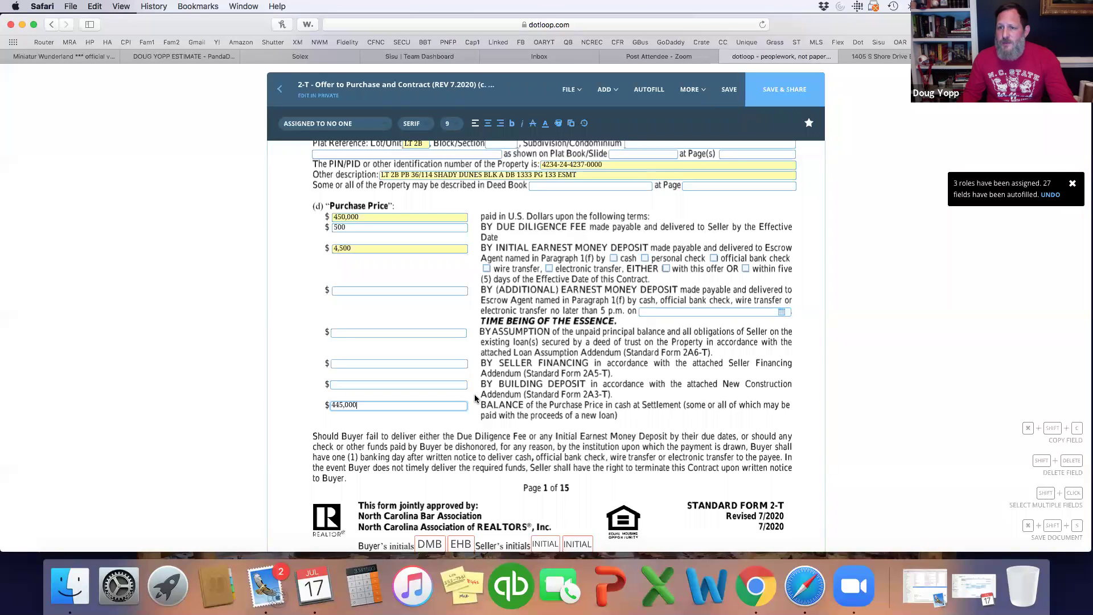
{"action": "left_click", "coordinate": [517, 411]}
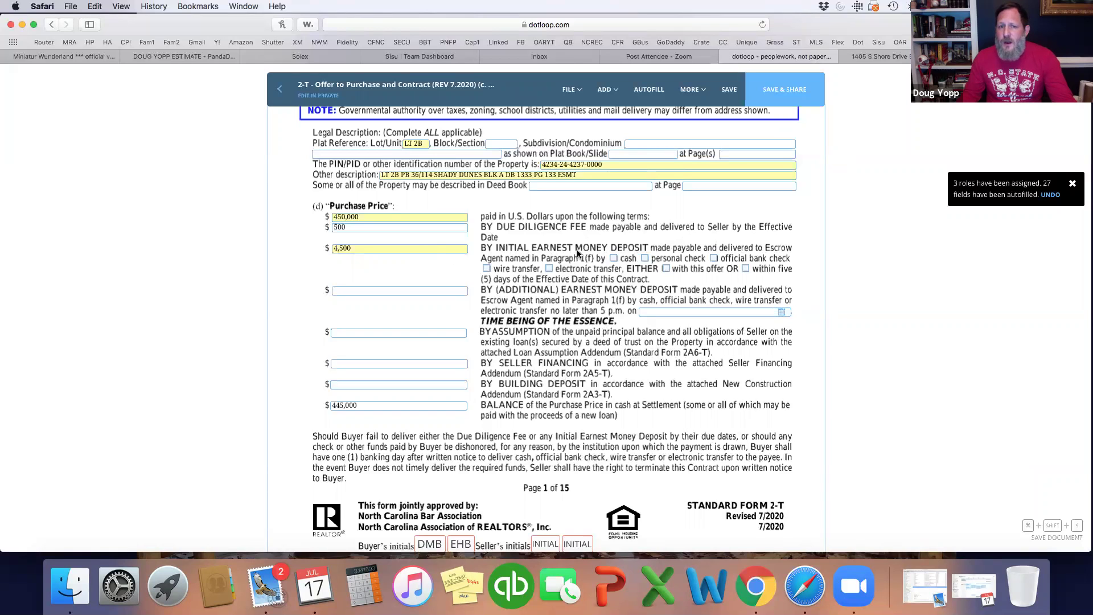
- Mark the initial earnest money as paid by personal check within five days
{"action": "left_click", "coordinate": [744, 270]}
{"action": "left_click", "coordinate": [744, 269]}
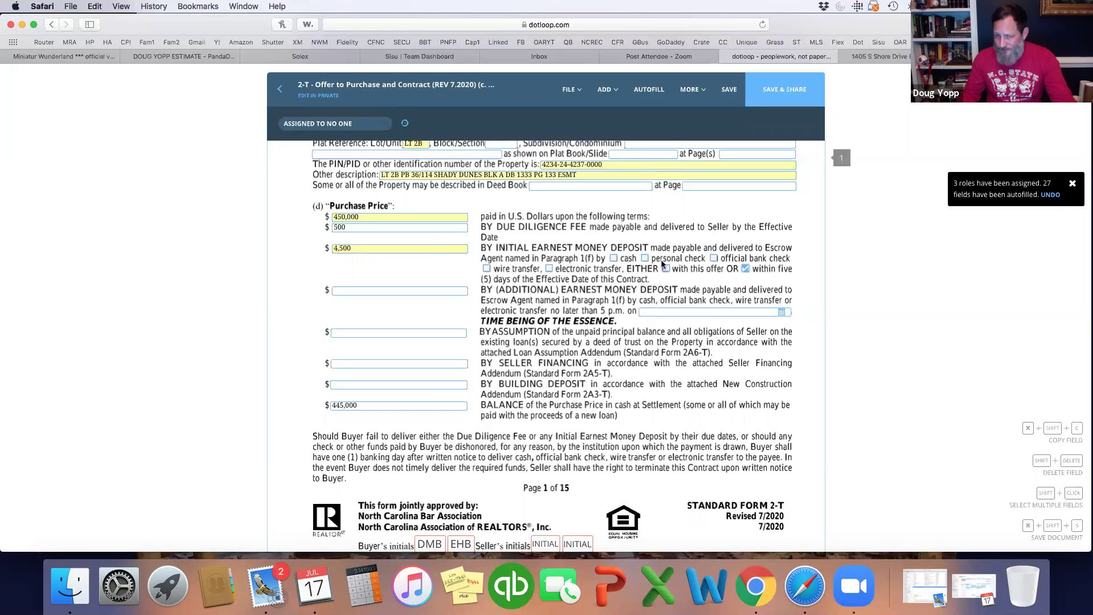
{"action": "left_click", "coordinate": [646, 259]}
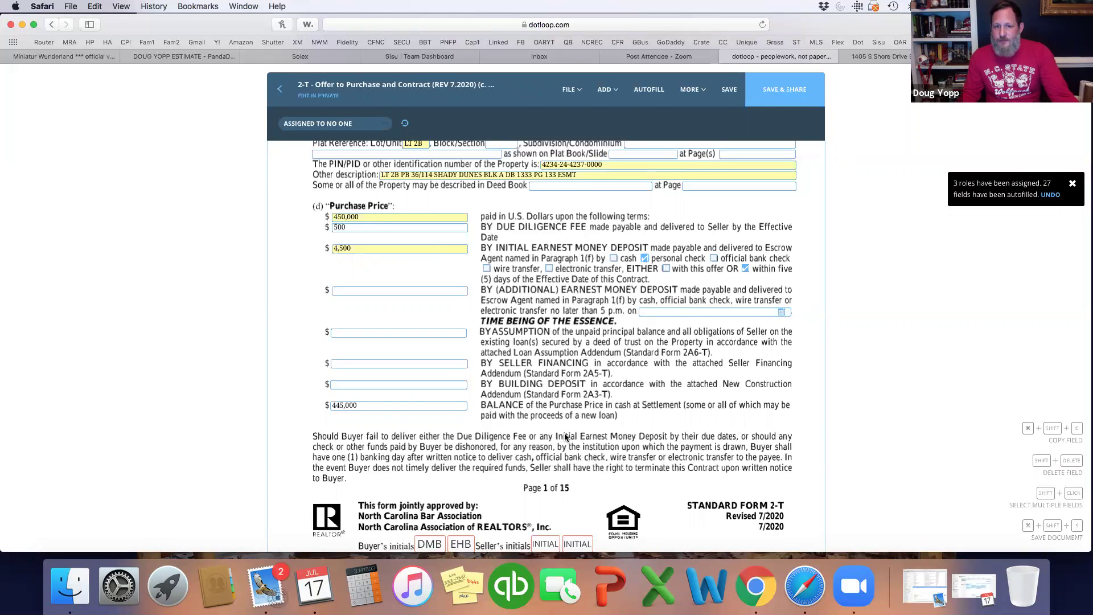
- Keep TBD as the Escrow Agent name on page 2
{"action": "scroll", "coordinate": [565, 437], "scroll_direction": "down", "scroll_amount": 1}
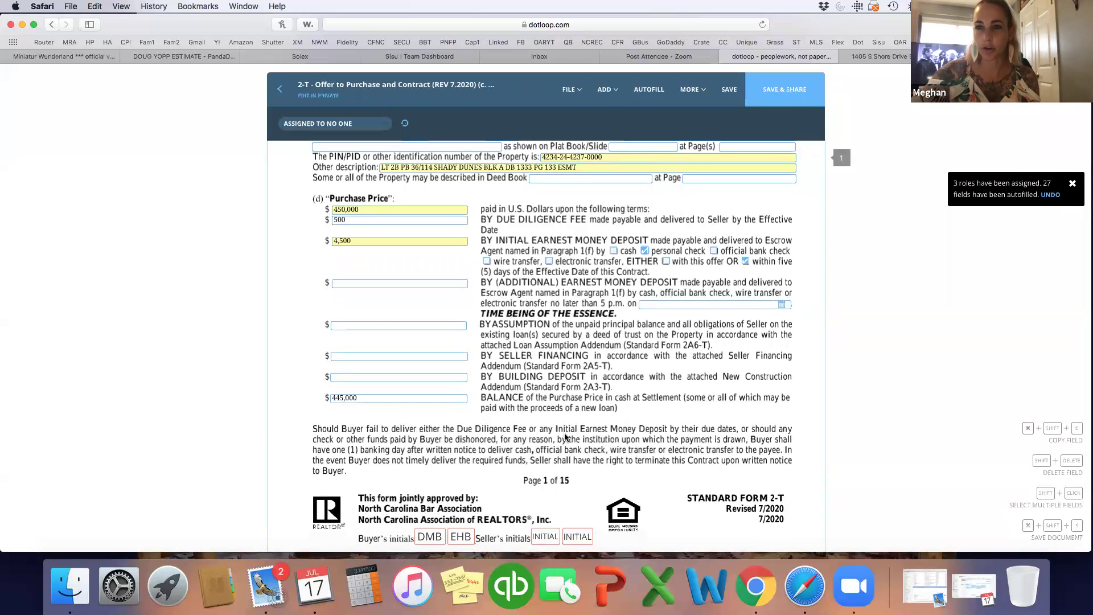
{"action": "scroll", "coordinate": [565, 437], "scroll_direction": "down", "scroll_amount": 1}
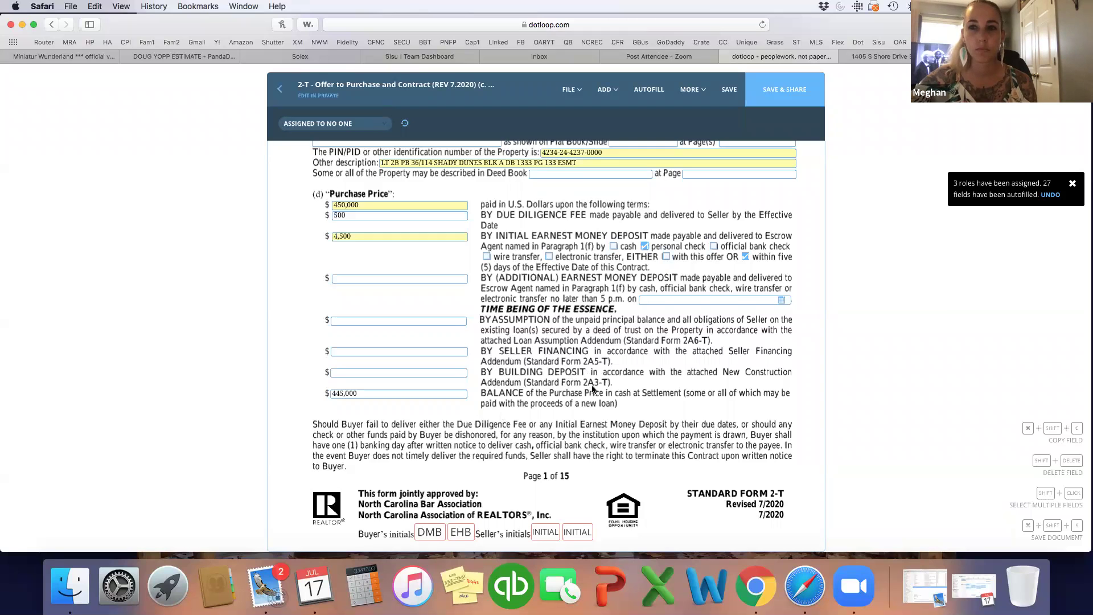
{"action": "scroll", "coordinate": [592, 385], "scroll_direction": "down", "scroll_amount": 5}
{"action": "scroll", "coordinate": [592, 385], "scroll_direction": "down", "scroll_amount": 3}
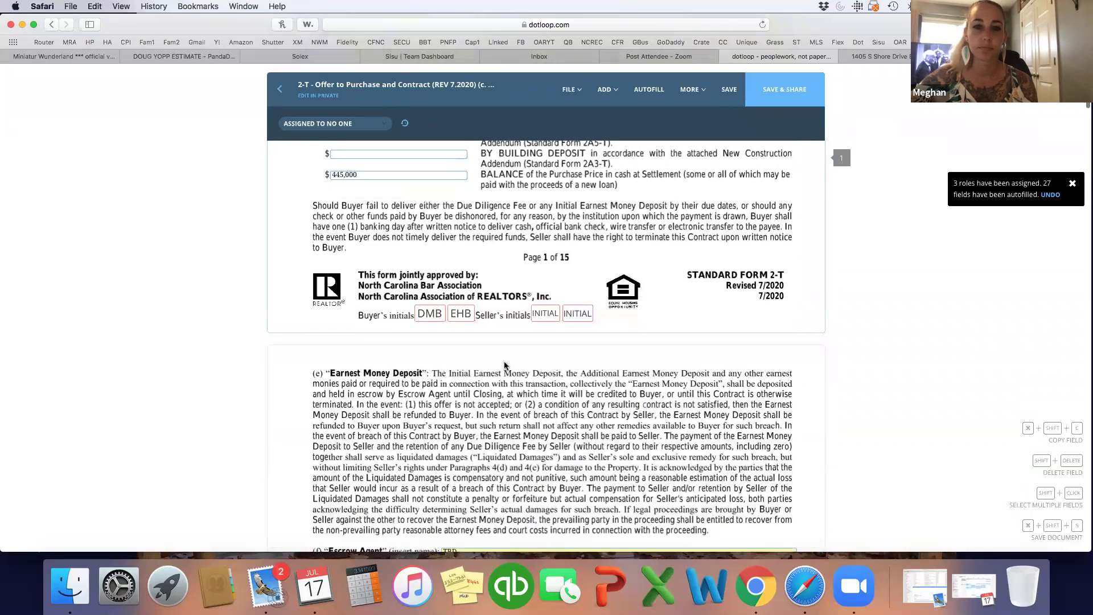
{"action": "scroll", "coordinate": [462, 437], "scroll_direction": "down", "scroll_amount": 6}
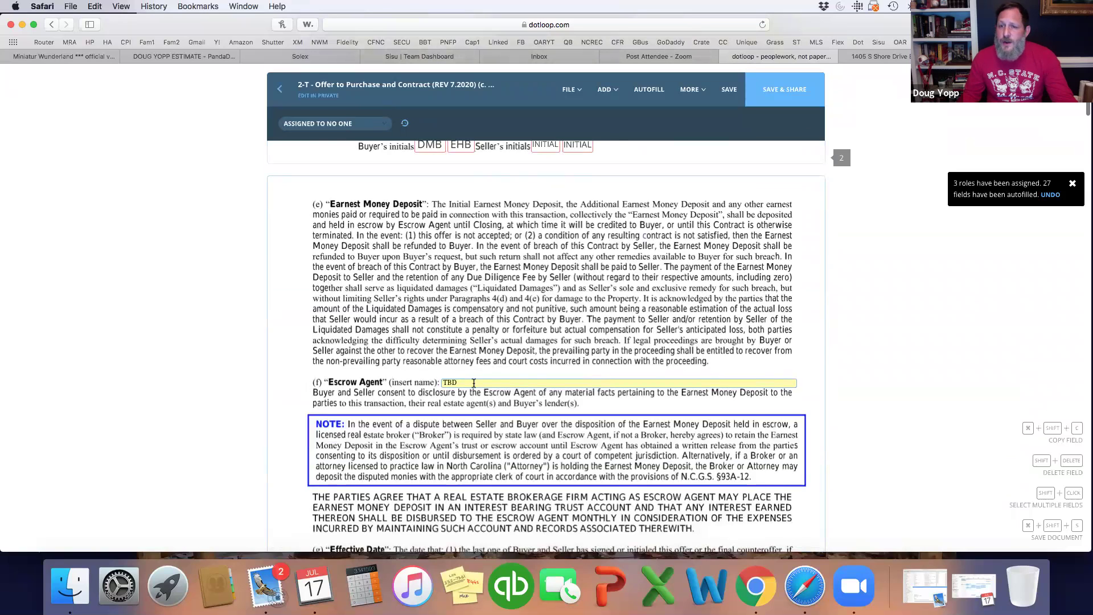
{"action": "double_click", "coordinate": [474, 382]}
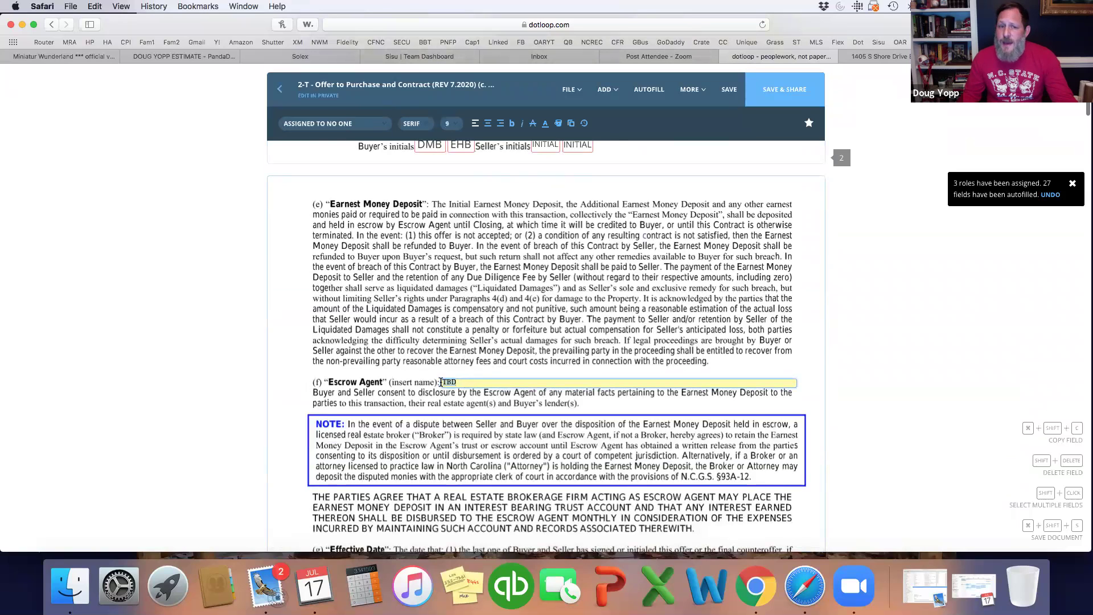
{"action": "left_click", "coordinate": [487, 384]}
{"action": "scroll", "coordinate": [487, 421], "scroll_direction": "down", "scroll_amount": 5}
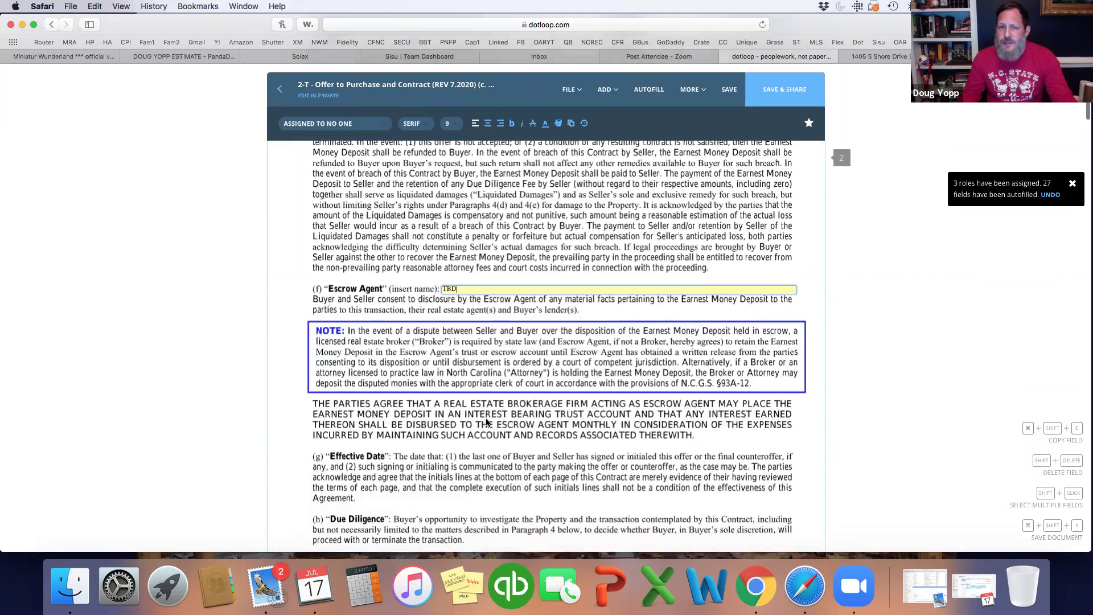
{"action": "scroll", "coordinate": [486, 420], "scroll_direction": "down", "scroll_amount": 3}
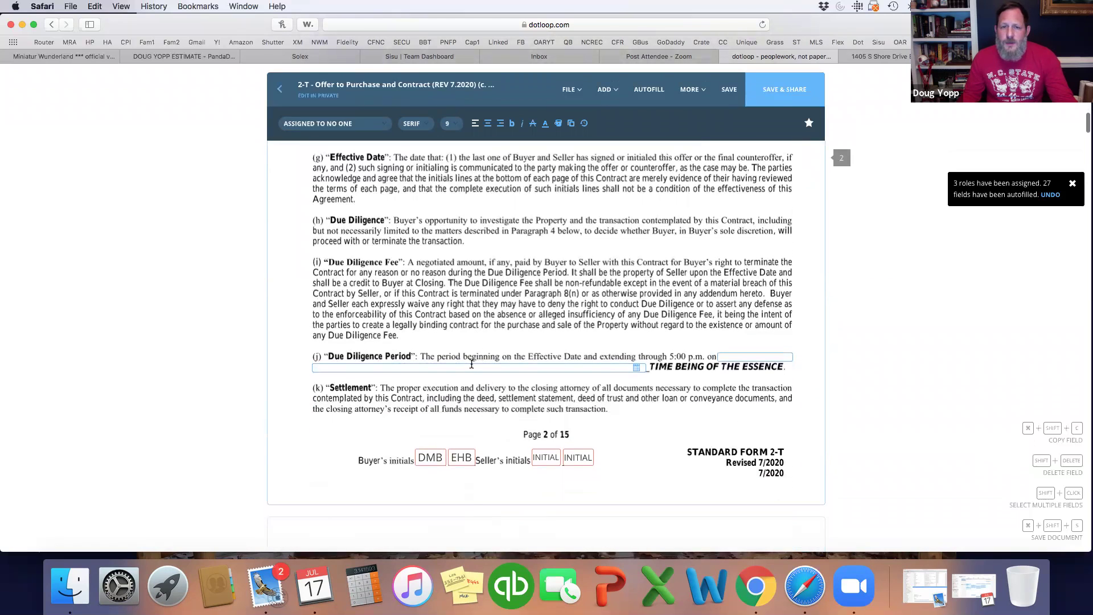
- Pick August 8, 2020 in the date picker as the Due Diligence Period end date
{"action": "left_click", "coordinate": [468, 369]}
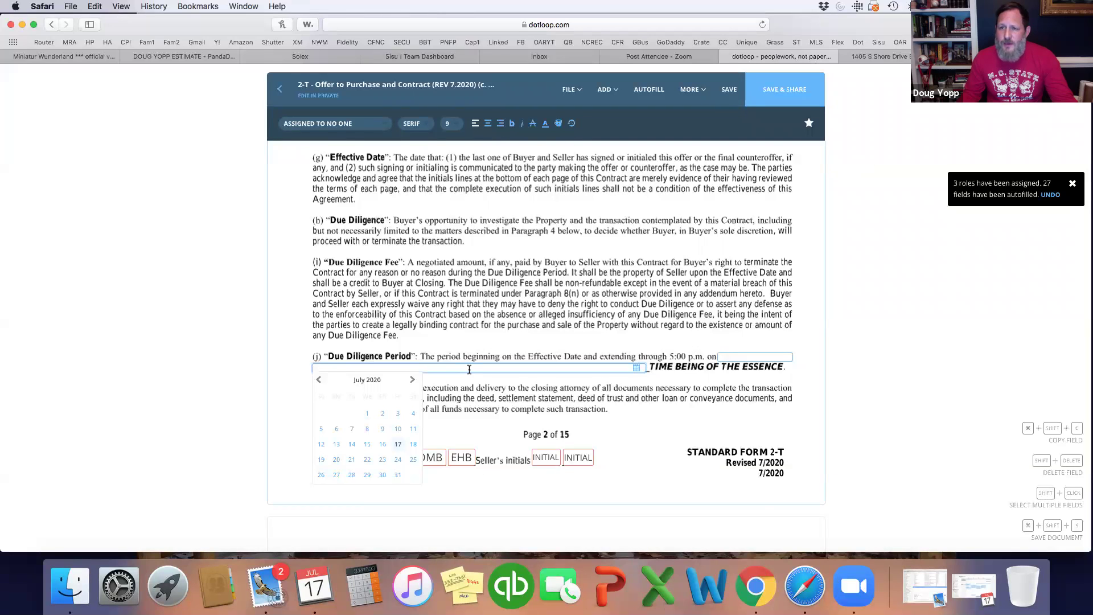
{"action": "left_click", "coordinate": [413, 380]}
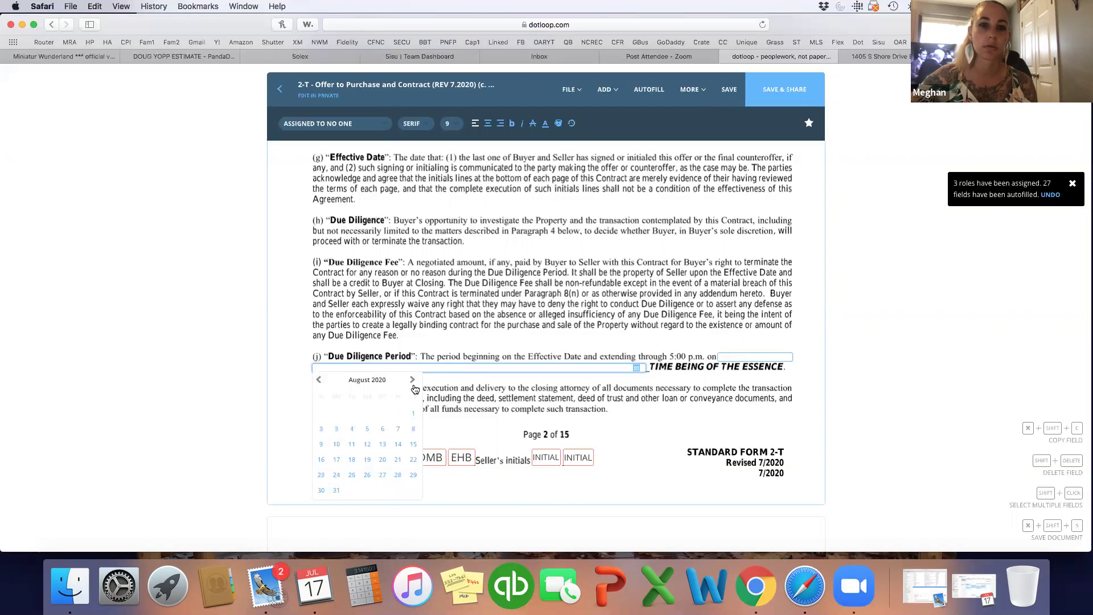
{"action": "left_click", "coordinate": [413, 430]}
{"action": "scroll", "coordinate": [486, 414], "scroll_direction": "down", "scroll_amount": 3}
{"action": "scroll", "coordinate": [486, 417], "scroll_direction": "down", "scroll_amount": 4}
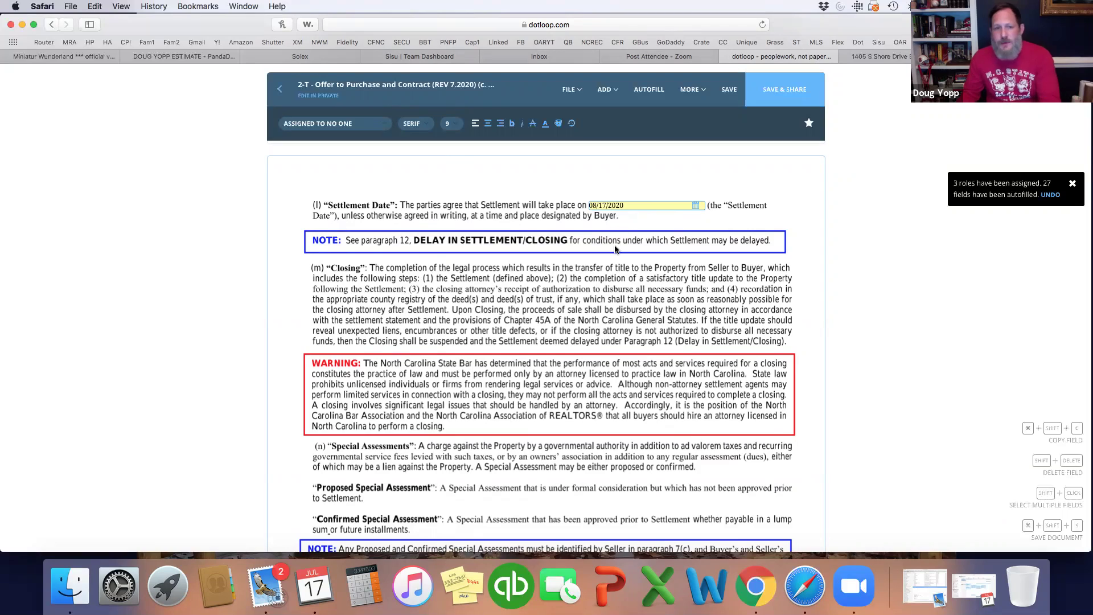
- Scroll past the blank fixtures and exclusions on pages 3–4 to Personal Property on page 5
{"action": "scroll", "coordinate": [614, 248], "scroll_direction": "down", "scroll_amount": 4}
{"action": "scroll", "coordinate": [614, 245], "scroll_direction": "down", "scroll_amount": 10}
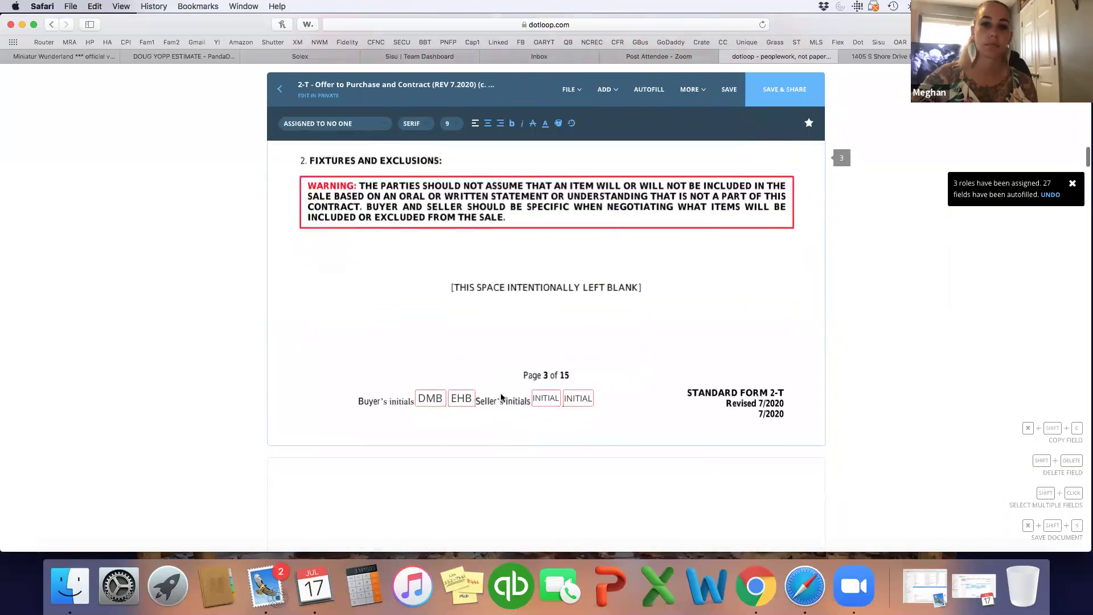
{"action": "scroll", "coordinate": [479, 390], "scroll_direction": "down", "scroll_amount": 3}
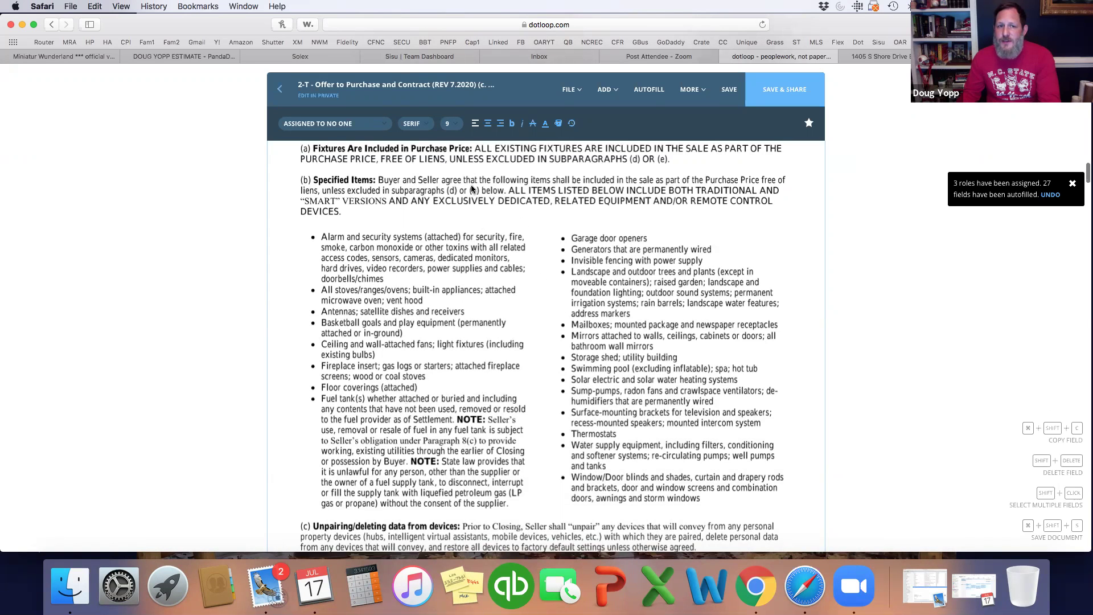
{"action": "scroll", "coordinate": [511, 255], "scroll_direction": "down", "scroll_amount": 1}
{"action": "scroll", "coordinate": [512, 250], "scroll_direction": "down", "scroll_amount": 5}
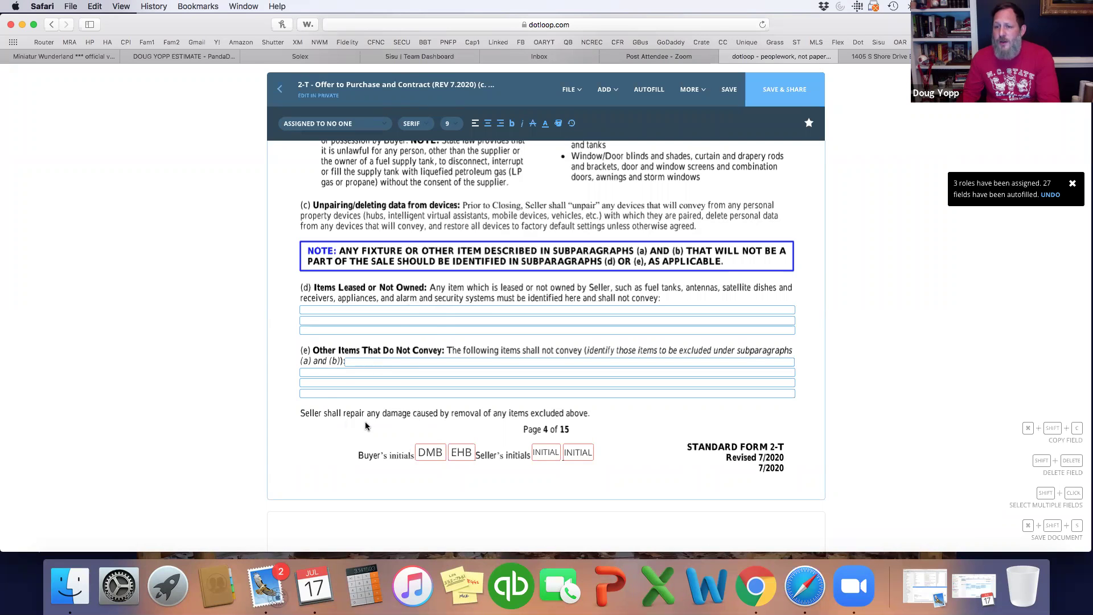
{"action": "scroll", "coordinate": [374, 400], "scroll_direction": "down", "scroll_amount": 4}
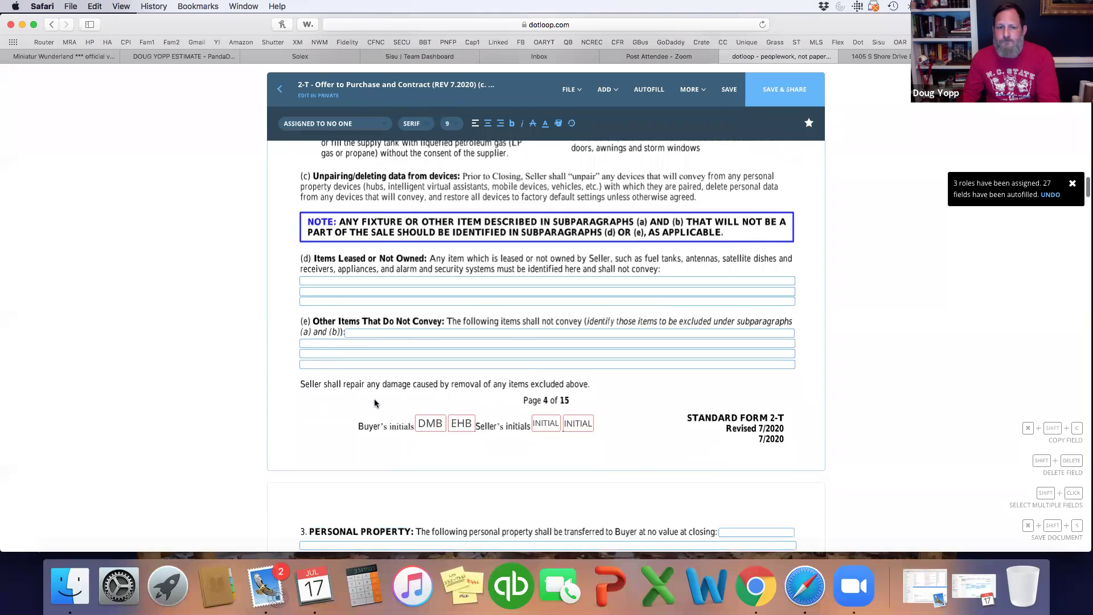
{"action": "scroll", "coordinate": [374, 400], "scroll_direction": "down", "scroll_amount": 1}
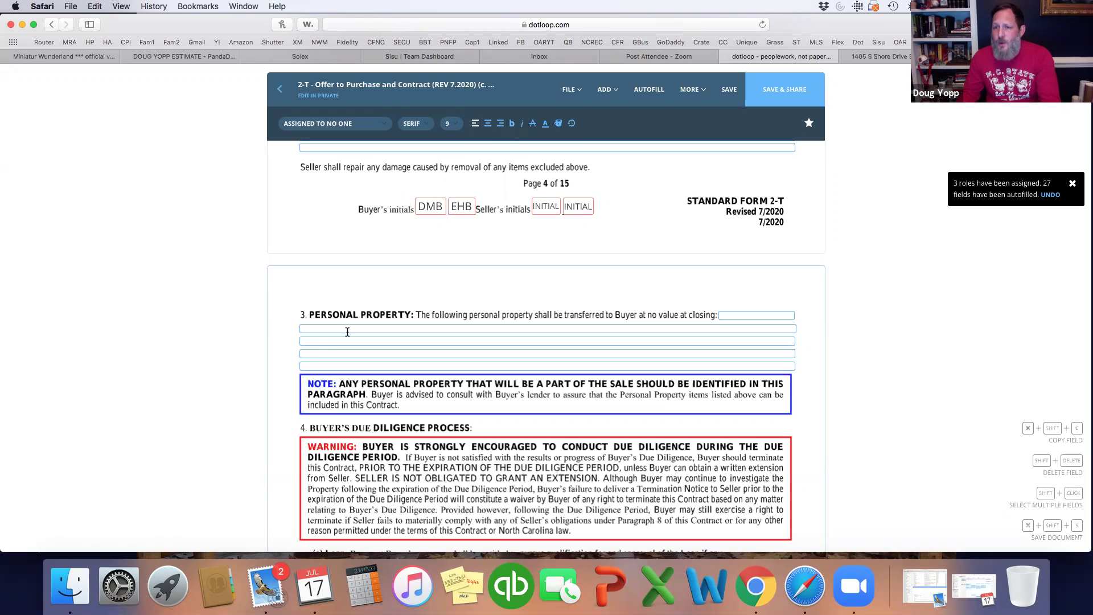
{"action": "scroll", "coordinate": [358, 360], "scroll_direction": "down", "scroll_amount": 10}
{"action": "scroll", "coordinate": [359, 361], "scroll_direction": "down", "scroll_amount": 15}
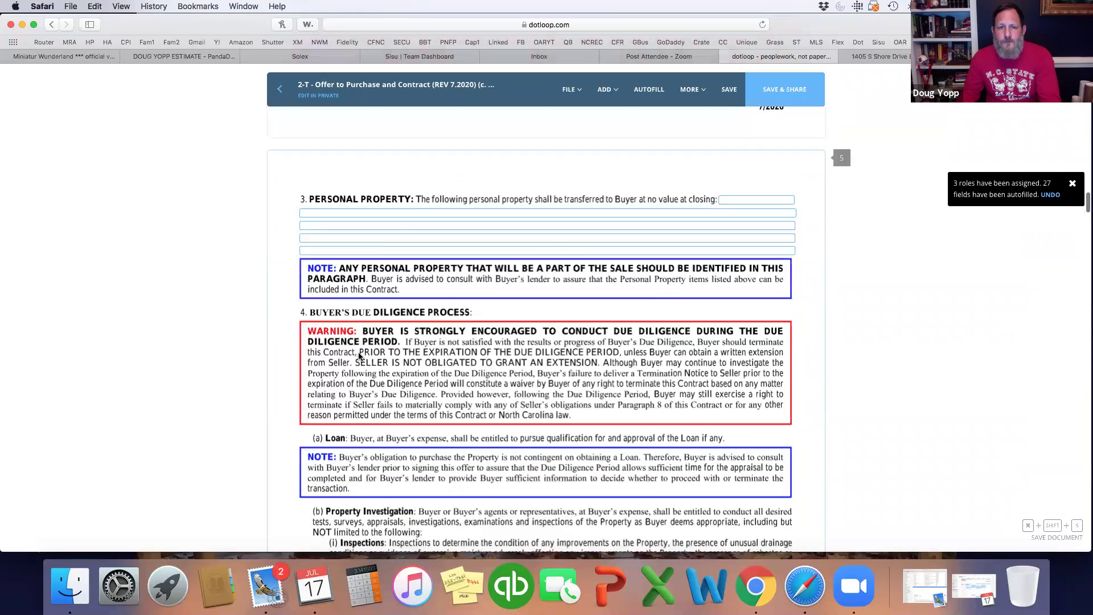
- Describe the personal property as 'all personal property as seen 7/17/2020'
{"action": "left_click", "coordinate": [385, 237]}
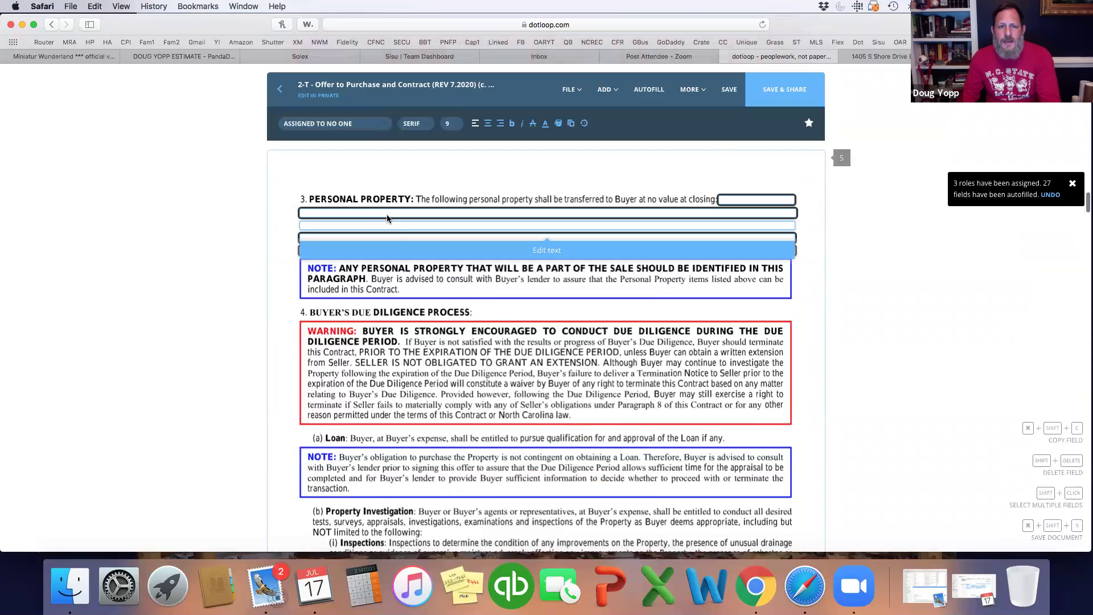
{"action": "left_click", "coordinate": [408, 252]}
{"action": "type", "text": "all personal p"}
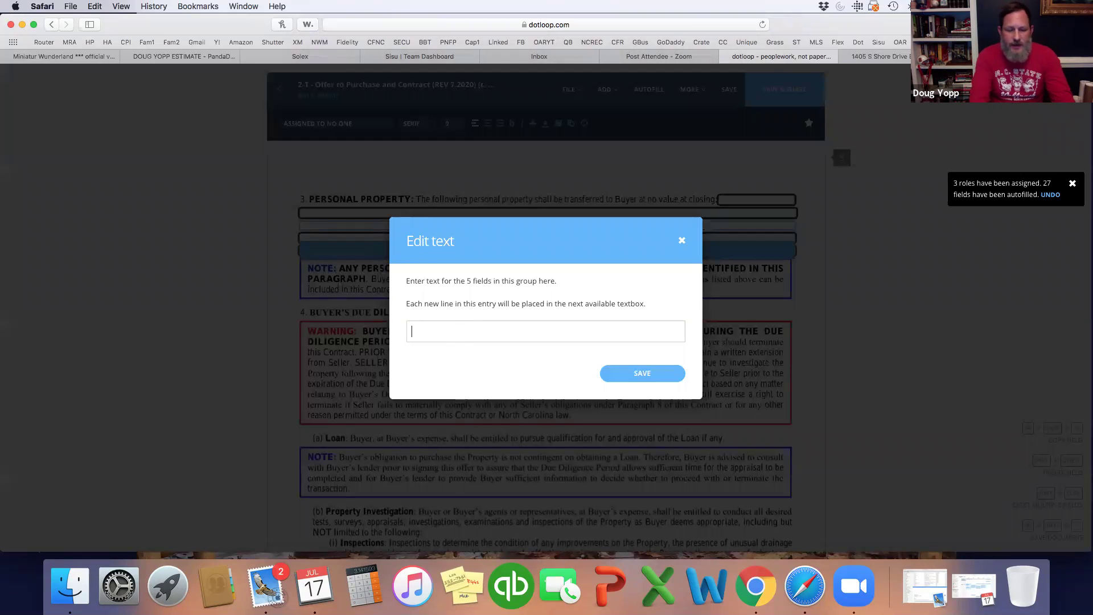
{"action": "type", "text": "rop"}
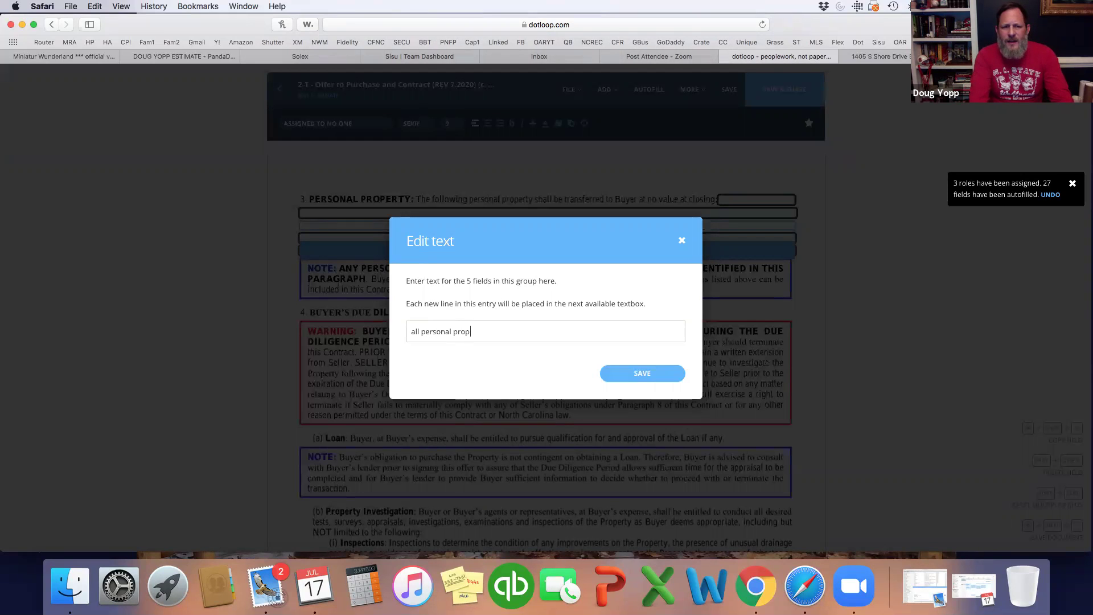
{"action": "type", "text": "erty as seen 7/17/2020"}
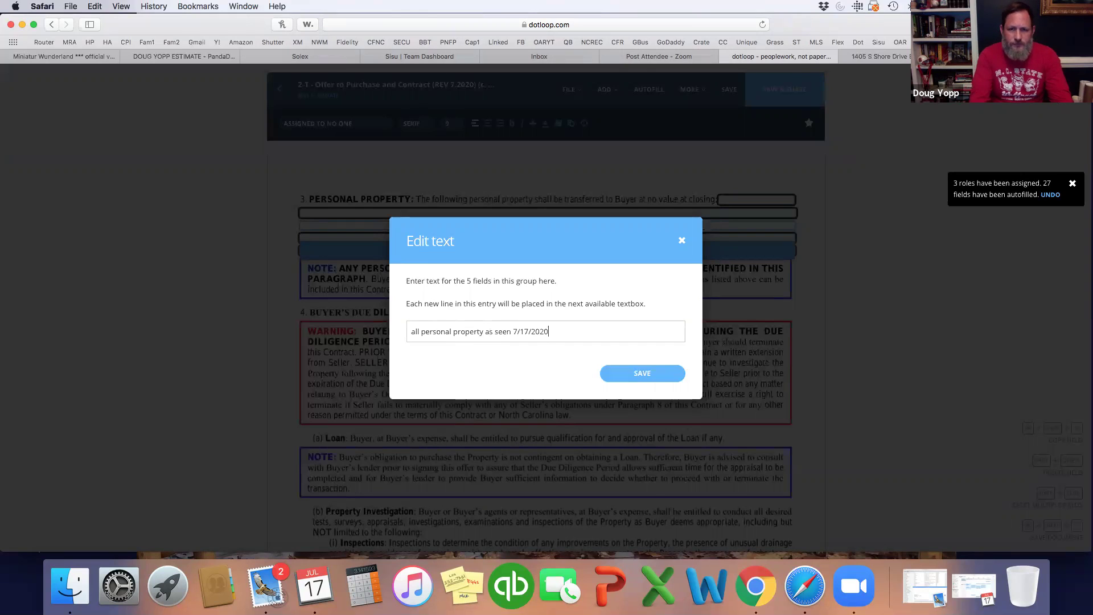
{"action": "left_click", "coordinate": [613, 373]}
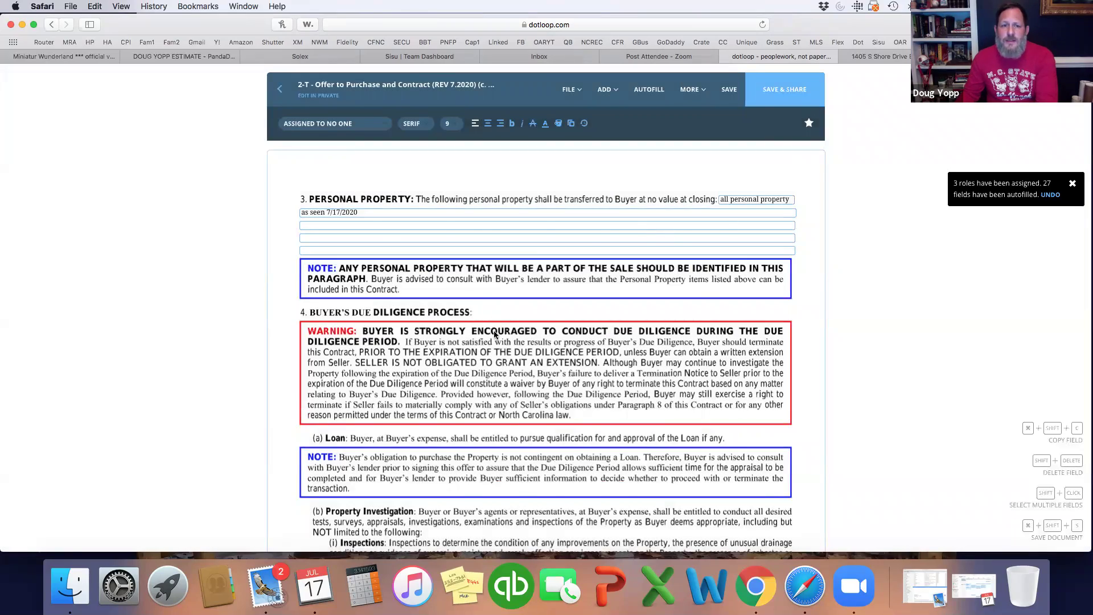
{"action": "scroll", "coordinate": [494, 330], "scroll_direction": "down", "scroll_amount": 10}
{"action": "scroll", "coordinate": [455, 398], "scroll_direction": "down", "scroll_amount": 8}
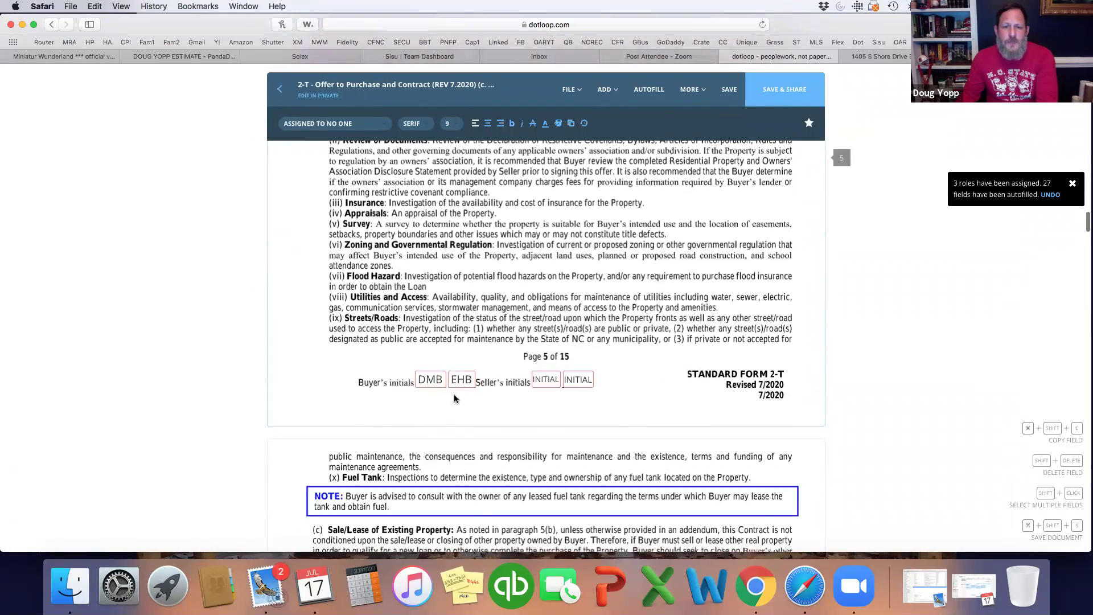
{"action": "scroll", "coordinate": [455, 398], "scroll_direction": "down", "scroll_amount": 6}
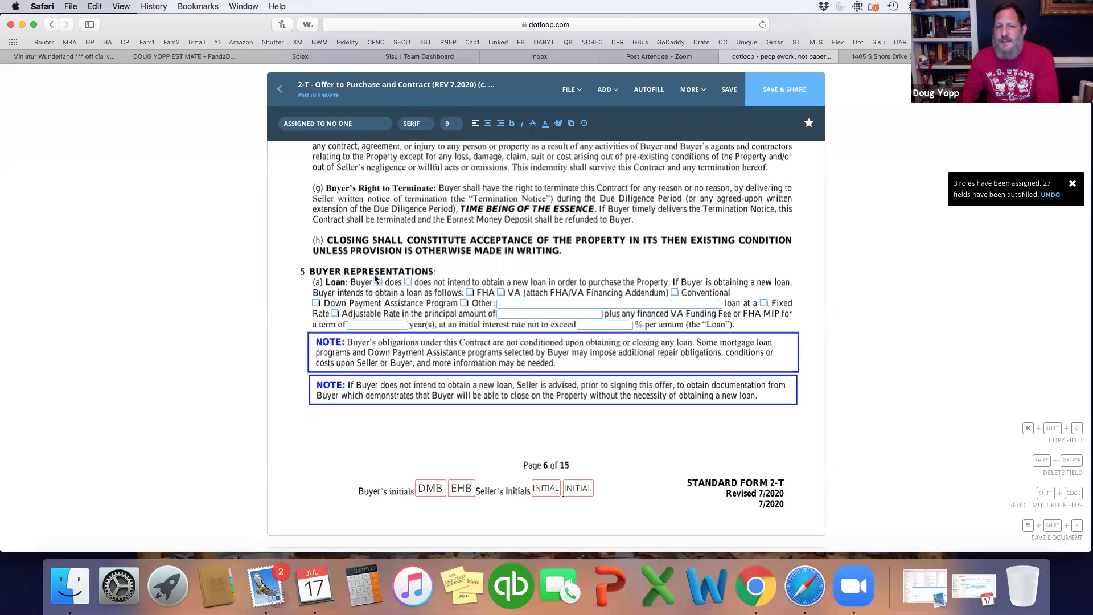
- Mark that the buyer will not obtain a new loan and need not sell other property
{"action": "left_click", "coordinate": [407, 284]}
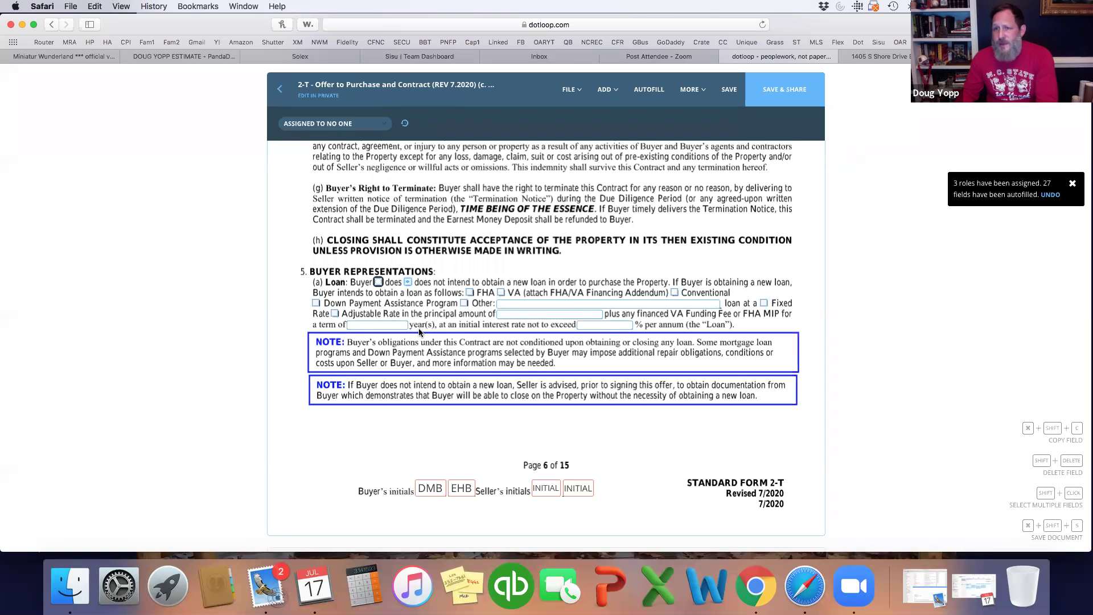
{"action": "scroll", "coordinate": [418, 330], "scroll_direction": "down", "scroll_amount": 10}
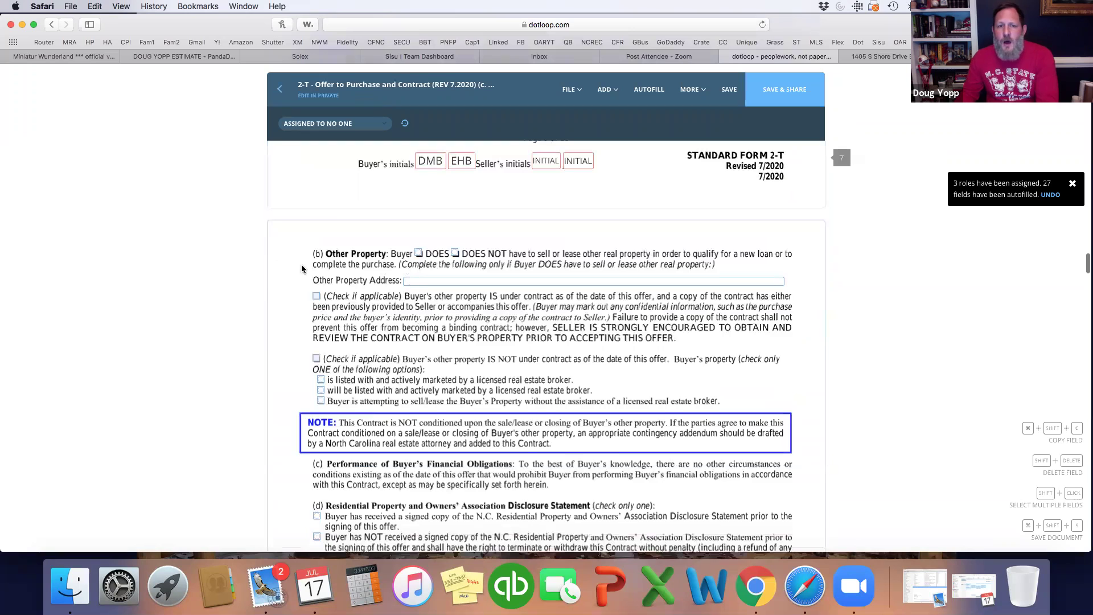
{"action": "left_click", "coordinate": [455, 254]}
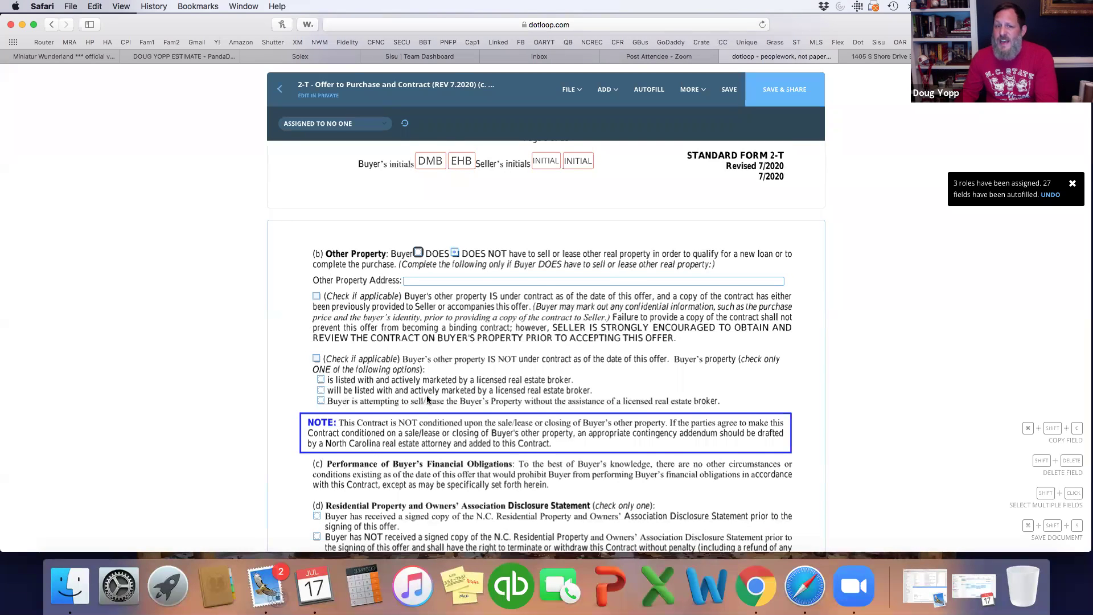
{"action": "scroll", "coordinate": [428, 400], "scroll_direction": "down", "scroll_amount": 1}
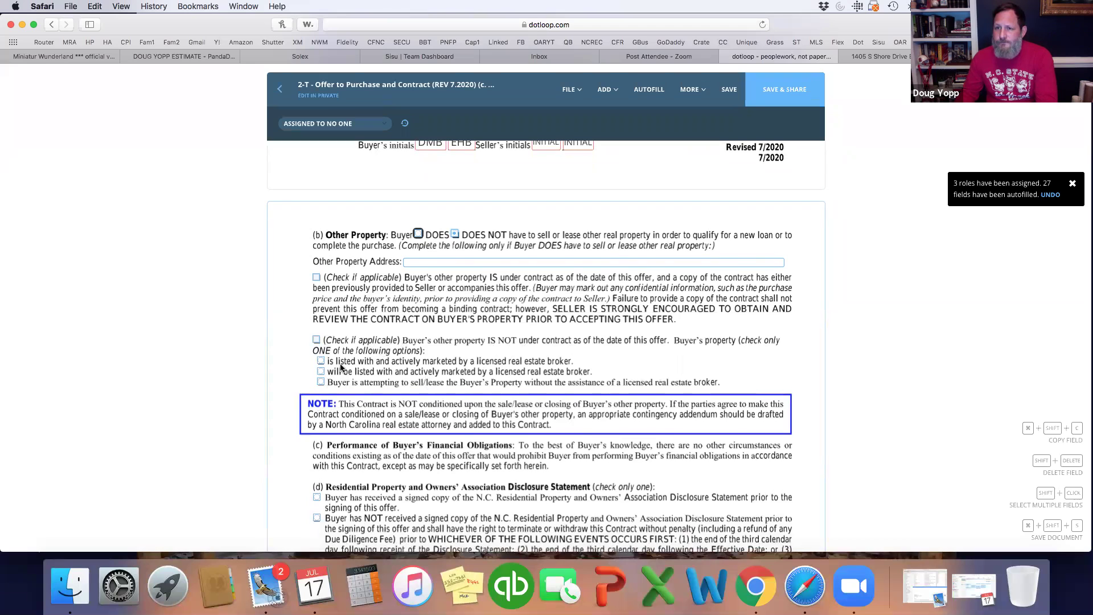
{"action": "scroll", "coordinate": [341, 367], "scroll_direction": "down", "scroll_amount": 10}
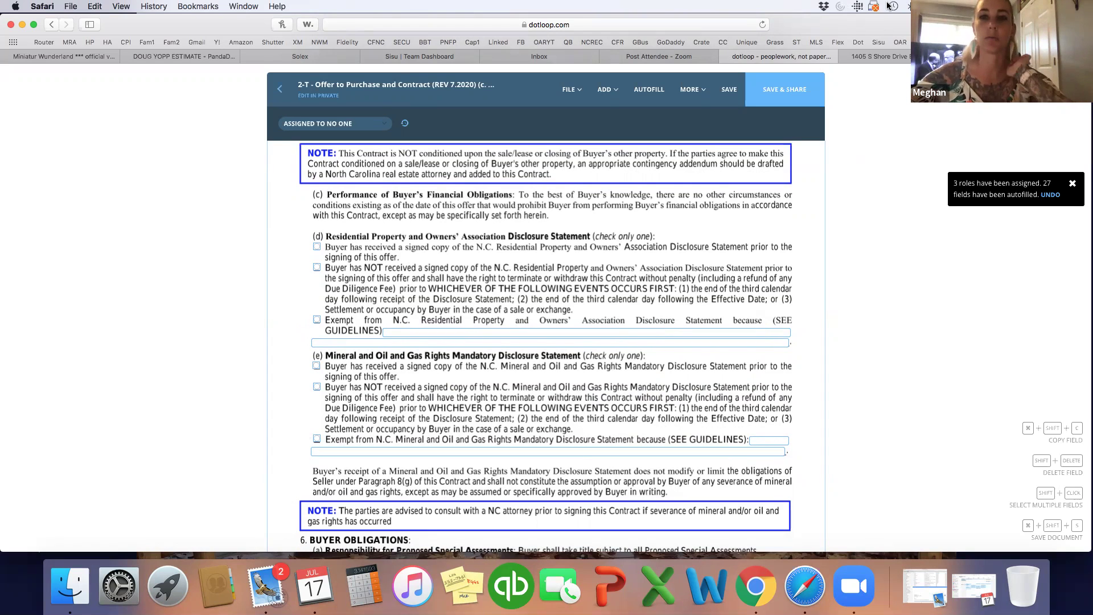
{"action": "left_click", "coordinate": [882, 57]}
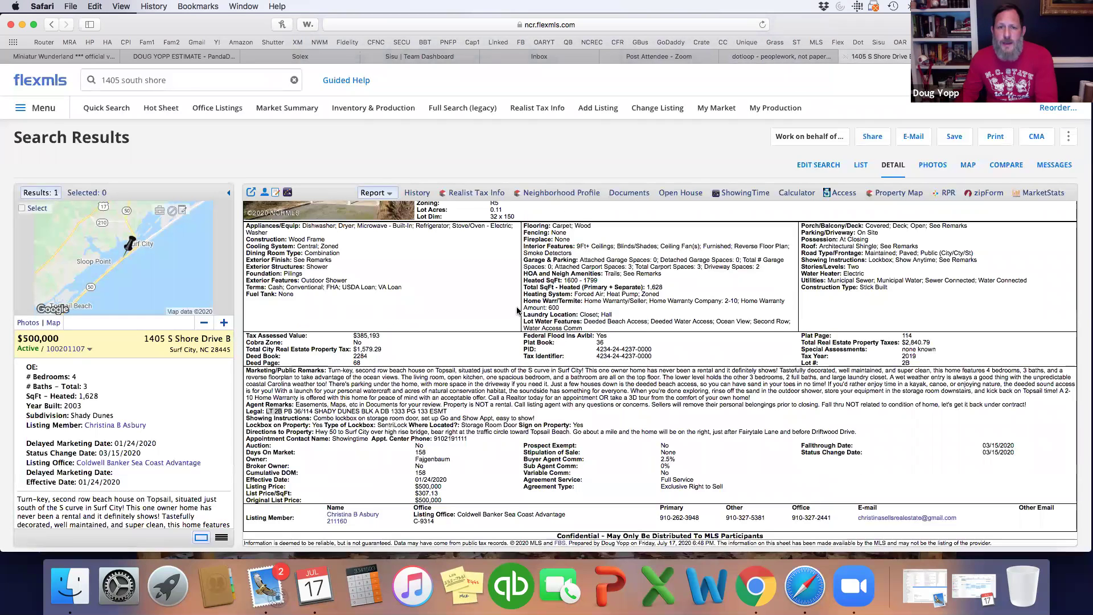
- Open and review the listing's Disclosures document in Flexmls
{"action": "left_click", "coordinate": [627, 193]}
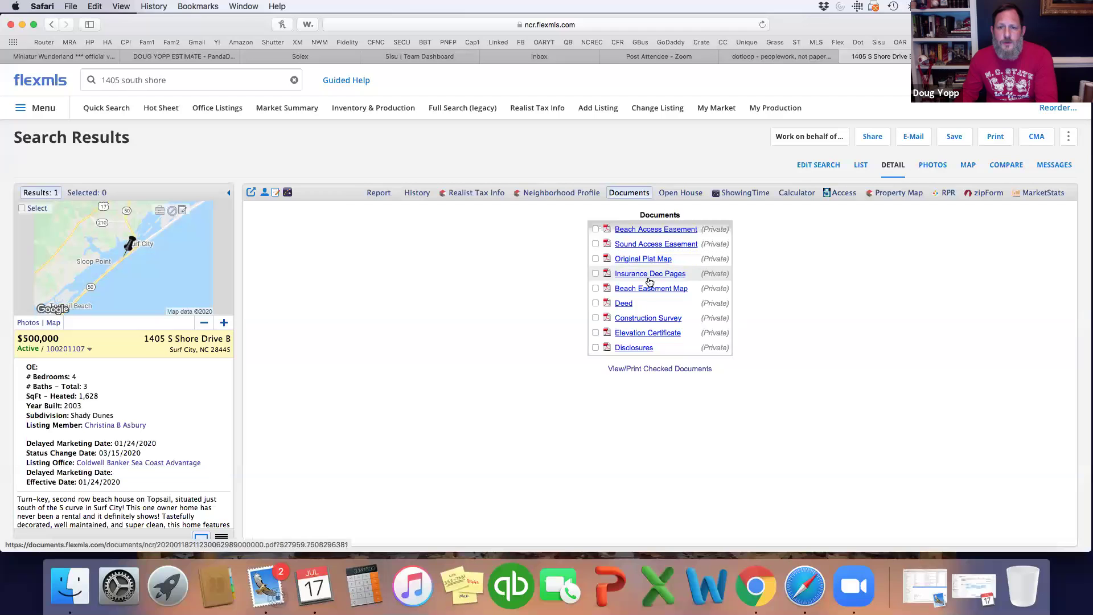
{"action": "left_click", "coordinate": [634, 348]}
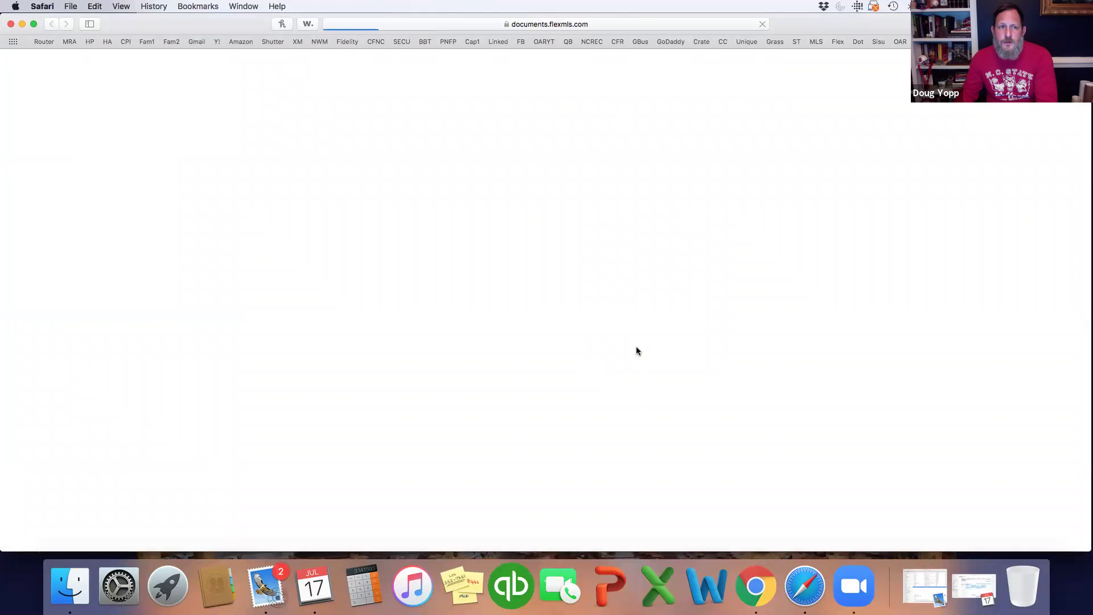
{"action": "scroll", "coordinate": [636, 346], "scroll_direction": "down", "scroll_amount": 10}
{"action": "scroll", "coordinate": [634, 336], "scroll_direction": "down", "scroll_amount": 20}
{"action": "scroll", "coordinate": [634, 336], "scroll_direction": "down", "scroll_amount": 20}
{"action": "scroll", "coordinate": [634, 333], "scroll_direction": "up", "scroll_amount": 15}
{"action": "scroll", "coordinate": [635, 332], "scroll_direction": "up", "scroll_amount": 20}
{"action": "scroll", "coordinate": [232, 58], "scroll_direction": "down", "scroll_amount": 15}
{"action": "scroll", "coordinate": [231, 58], "scroll_direction": "up", "scroll_amount": 20}
- Back in dotloop, record receipt of the Residential Property disclosure statement in 5(d)
{"action": "key", "text": "cmd+w"}
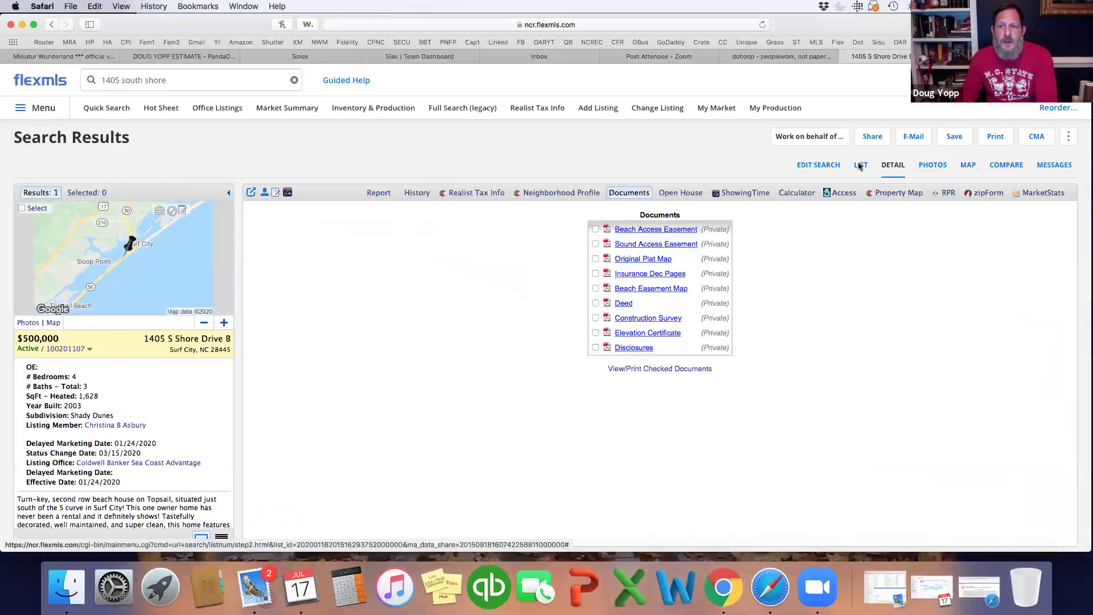
{"action": "left_click", "coordinate": [763, 56]}
{"action": "left_click", "coordinate": [317, 248]}
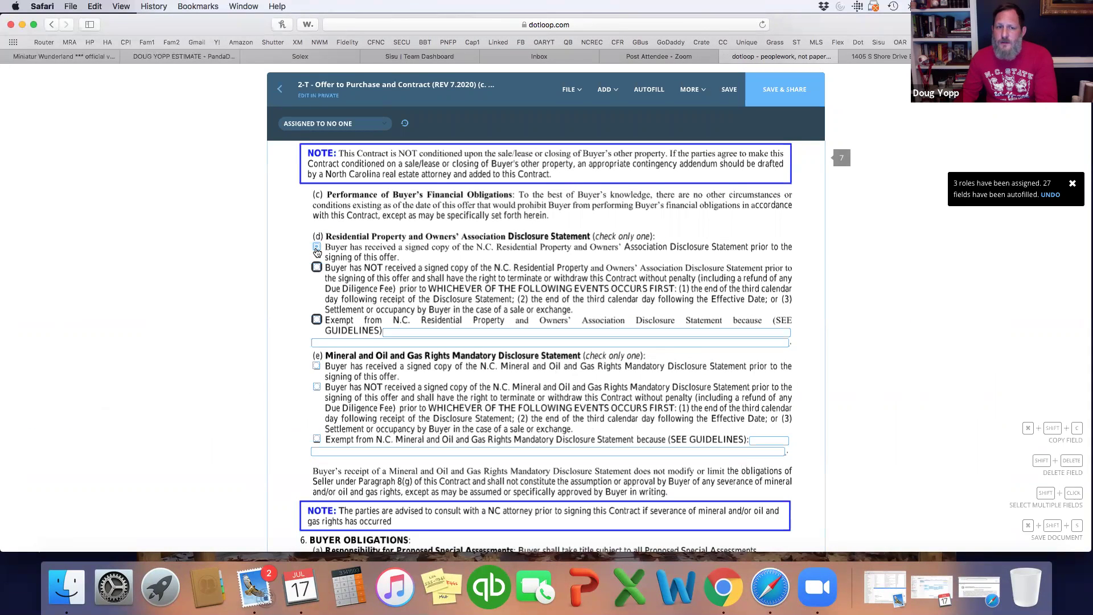
- Tick the first 5(e) box confirming receipt of the Mineral and Oil and Gas Rights disclosure
{"action": "left_click", "coordinate": [317, 367]}
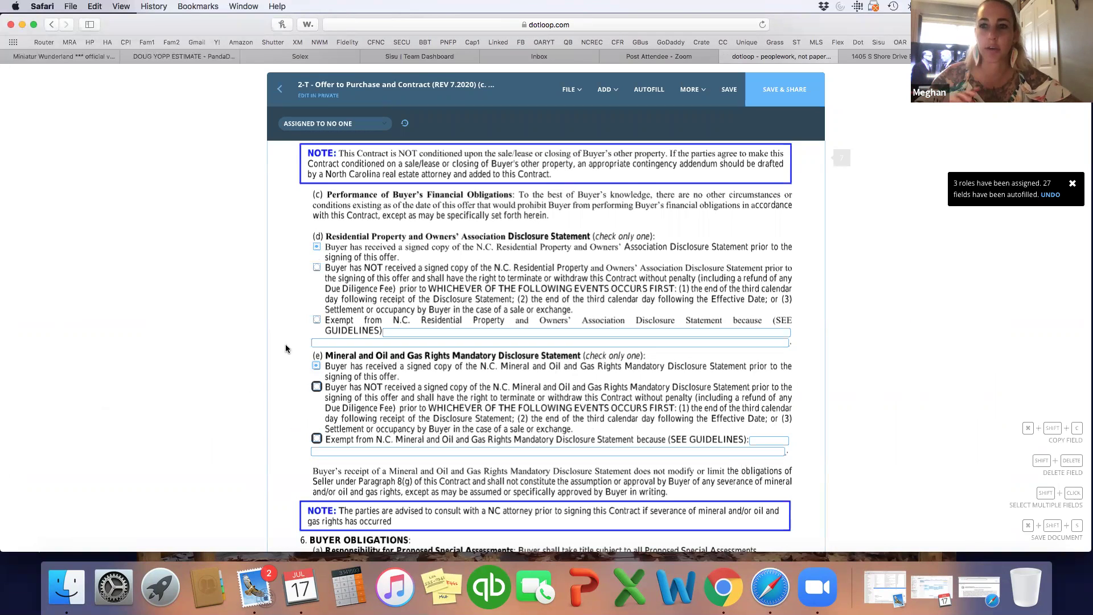
{"action": "scroll", "coordinate": [285, 344], "scroll_direction": "down", "scroll_amount": 2}
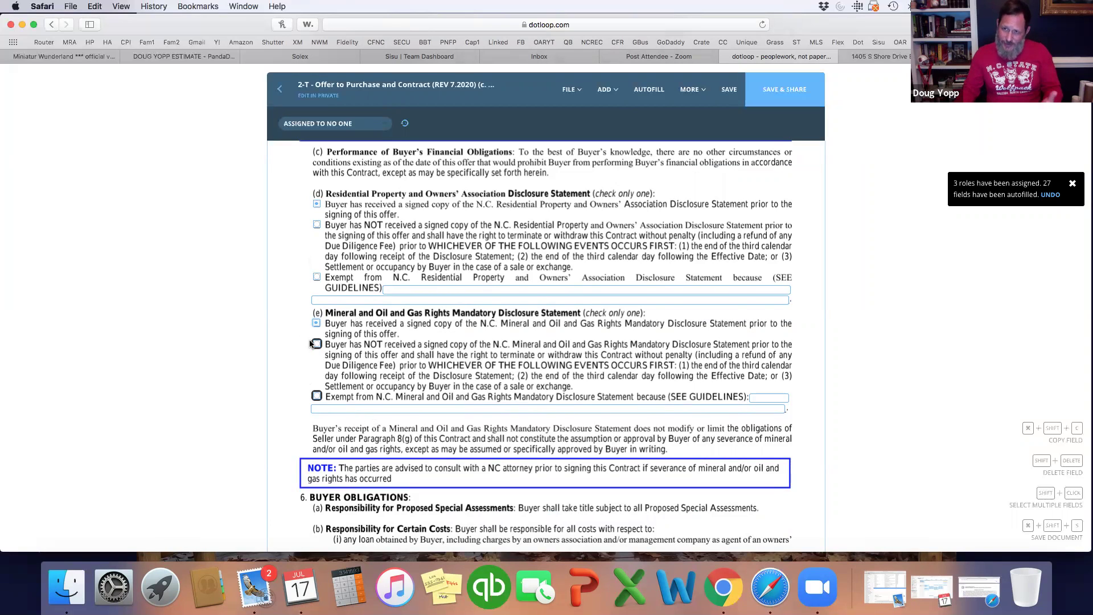
{"action": "scroll", "coordinate": [312, 343], "scroll_direction": "down", "scroll_amount": 2}
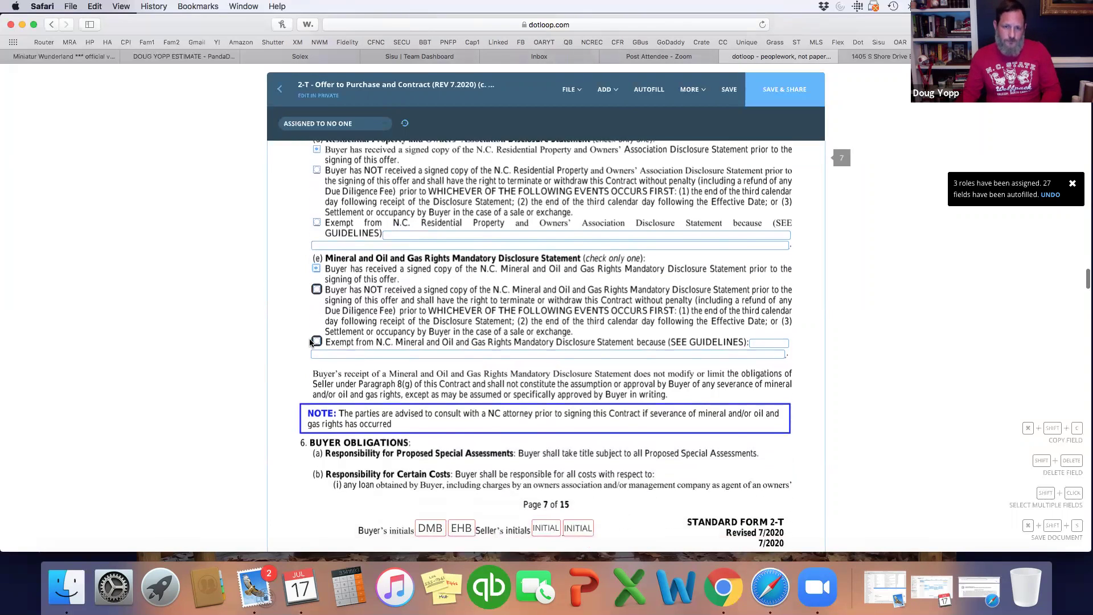
{"action": "scroll", "coordinate": [312, 341], "scroll_direction": "down", "scroll_amount": 2}
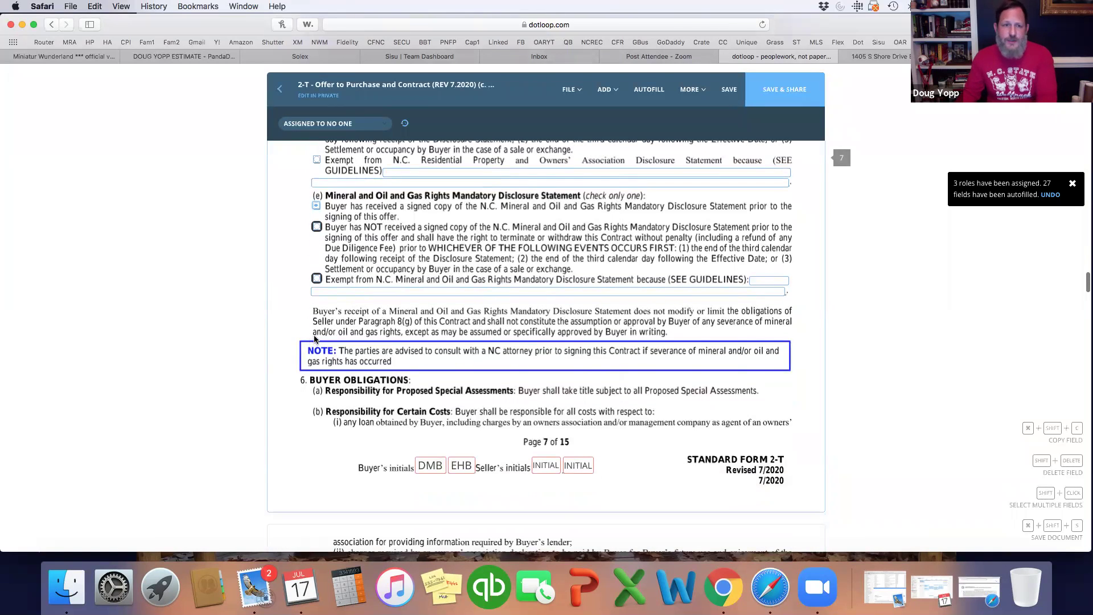
{"action": "scroll", "coordinate": [314, 339], "scroll_direction": "down", "scroll_amount": 10}
{"action": "scroll", "coordinate": [430, 344], "scroll_direction": "down", "scroll_amount": 6}
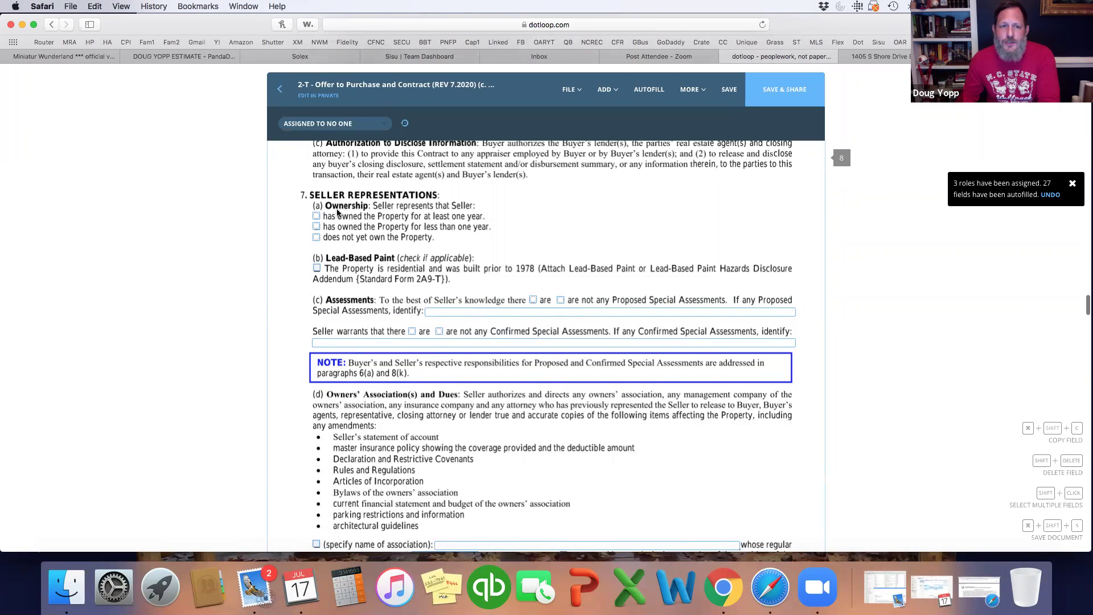
- Tick 7(a) 'has owned the Property for at least one year' after checking the flexmls listing
{"action": "left_click", "coordinate": [316, 219]}
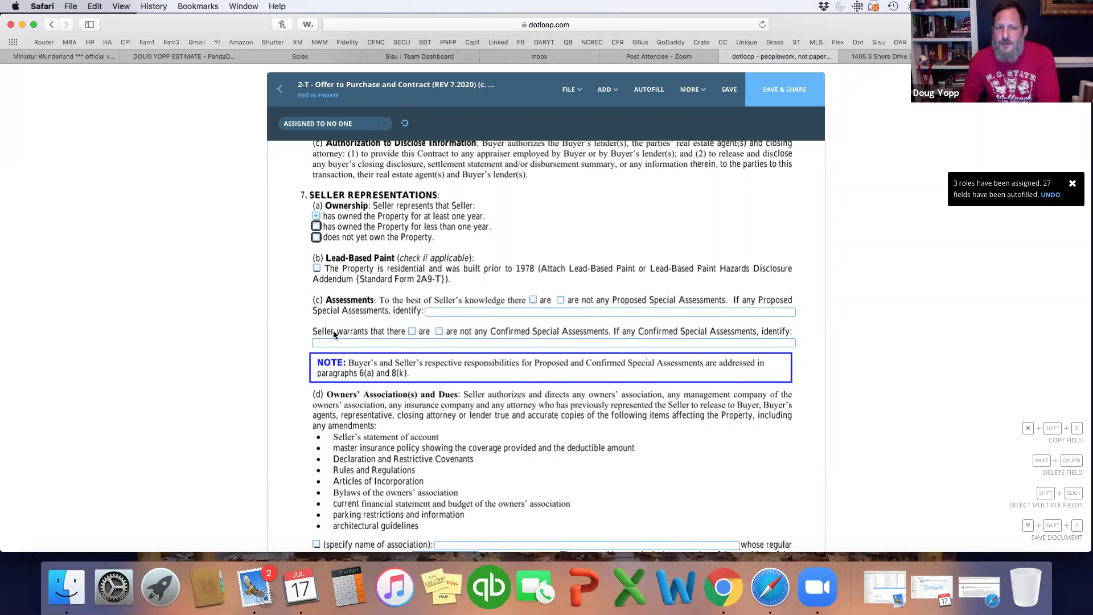
{"action": "left_click", "coordinate": [904, 57]}
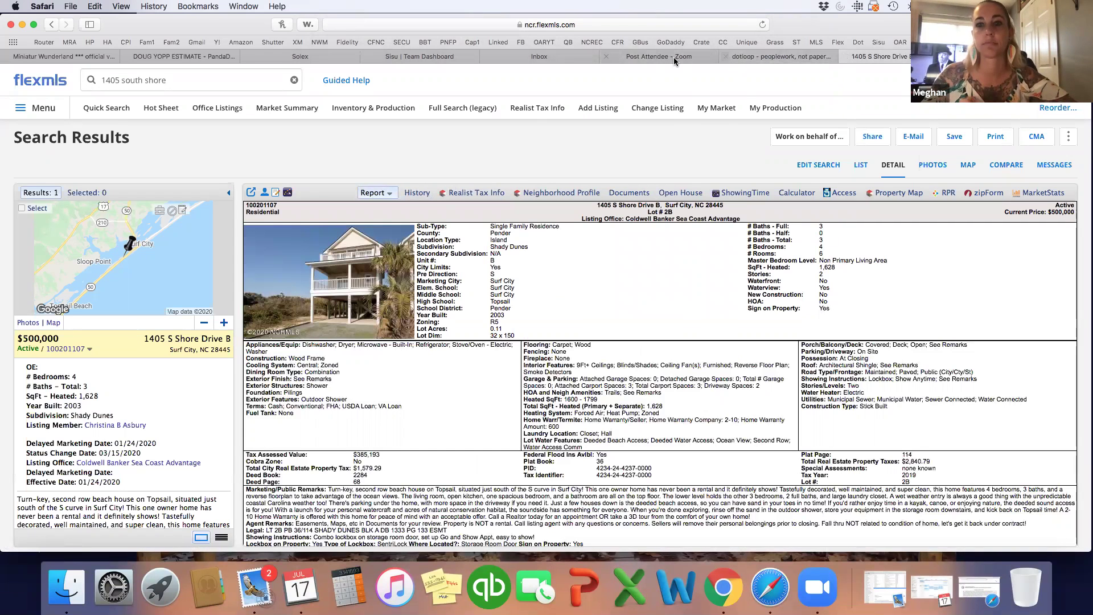
{"action": "left_click", "coordinate": [774, 57]}
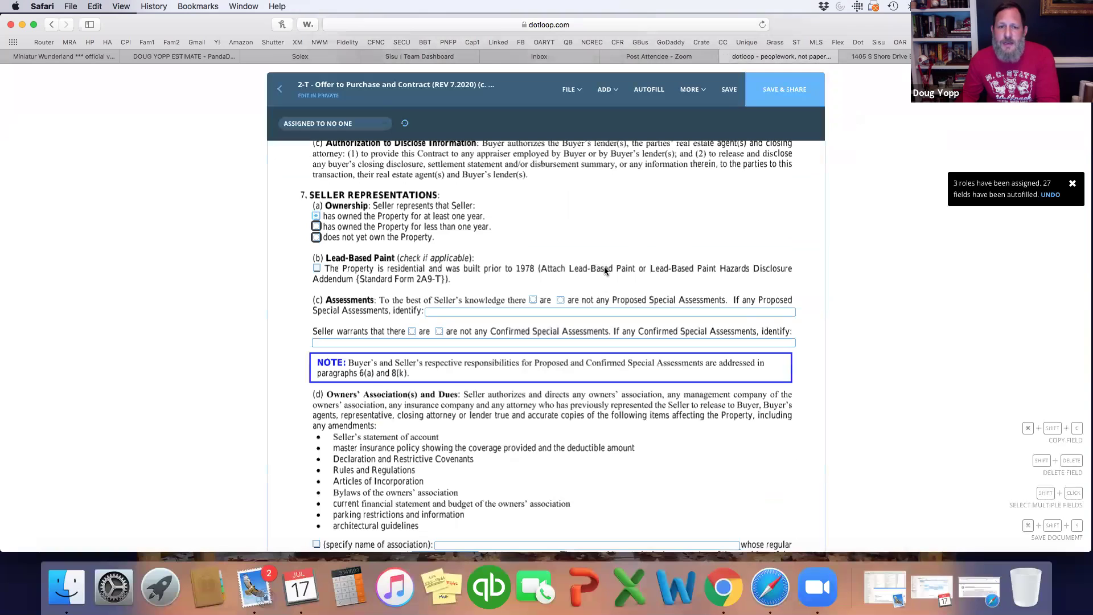
- Mark 'are not' for both proposed and confirmed special assessments in 7(c)
{"action": "left_click", "coordinate": [561, 301]}
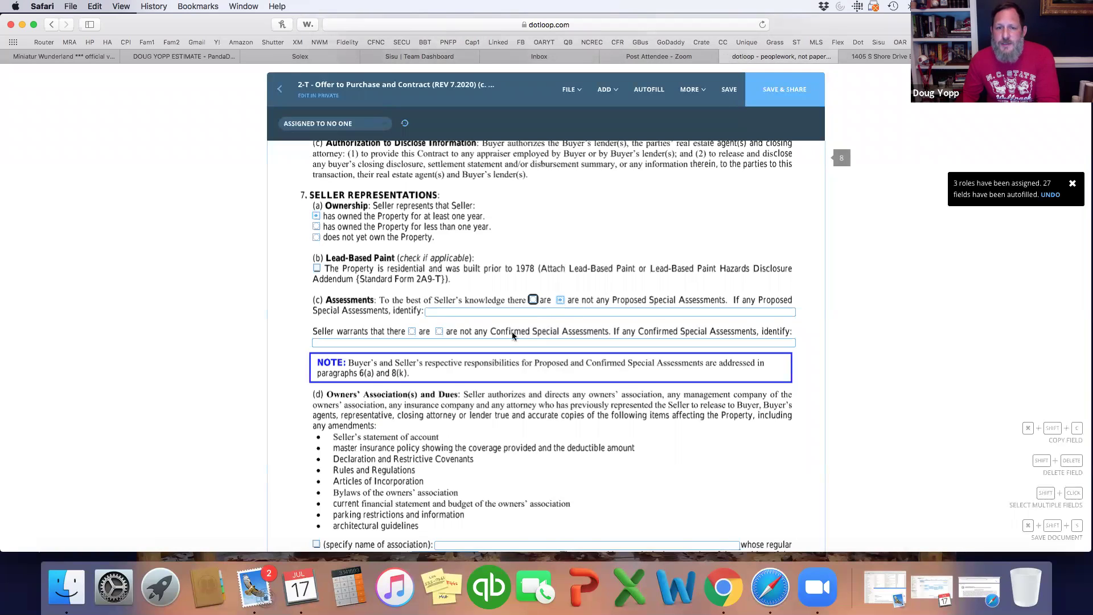
{"action": "left_click", "coordinate": [439, 333]}
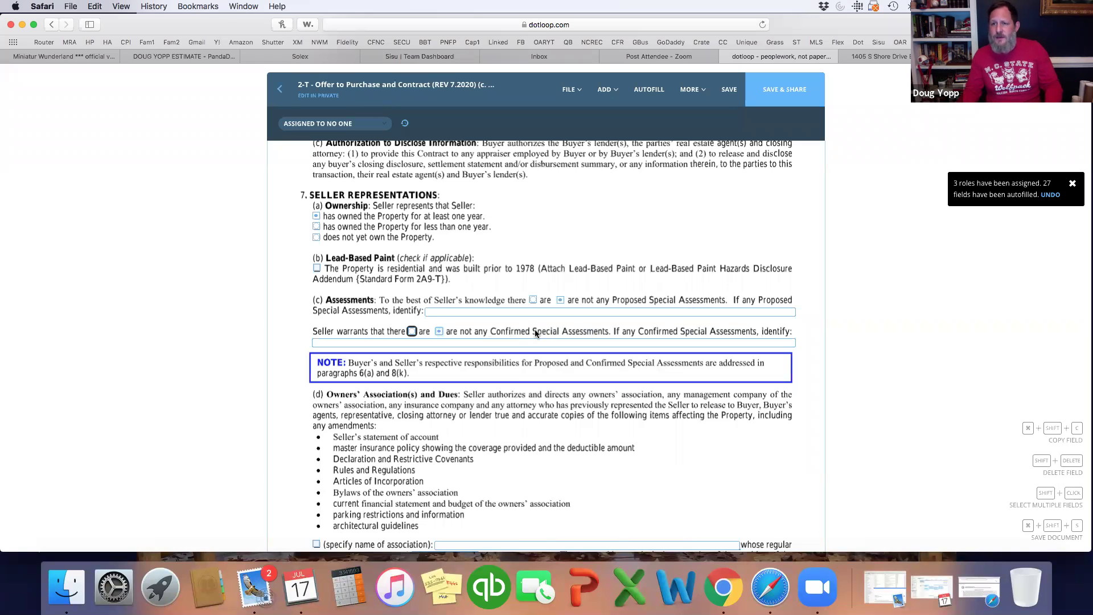
{"action": "scroll", "coordinate": [535, 333], "scroll_direction": "down", "scroll_amount": 3}
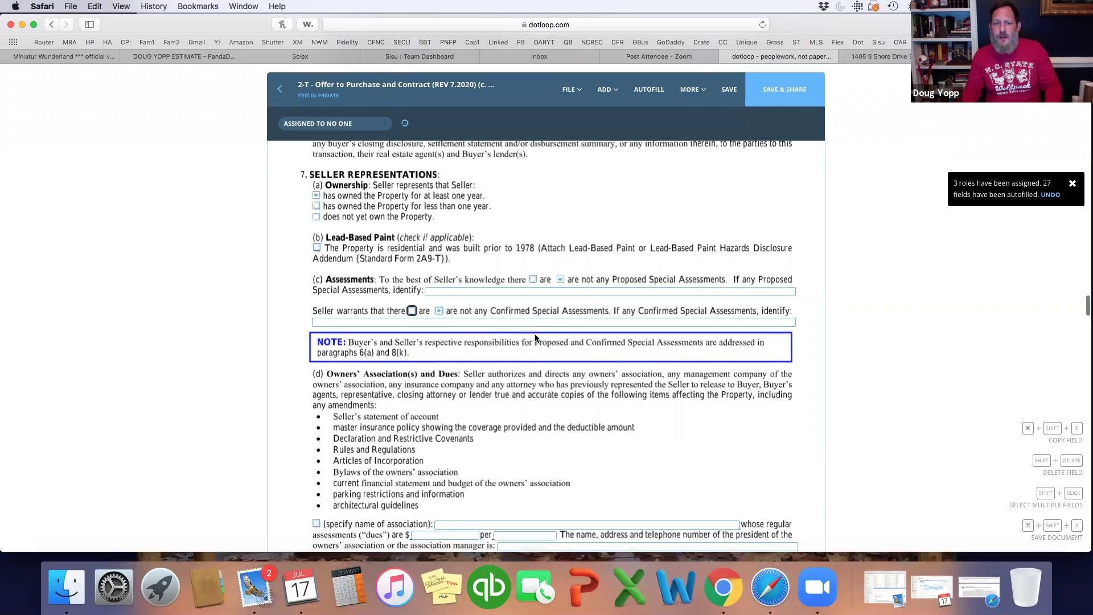
- Scroll past the blank Owners' Association fields to page 9's Seller Obligations paragraphs
{"action": "scroll", "coordinate": [455, 401], "scroll_direction": "down", "scroll_amount": 2}
{"action": "scroll", "coordinate": [391, 354], "scroll_direction": "down", "scroll_amount": 3}
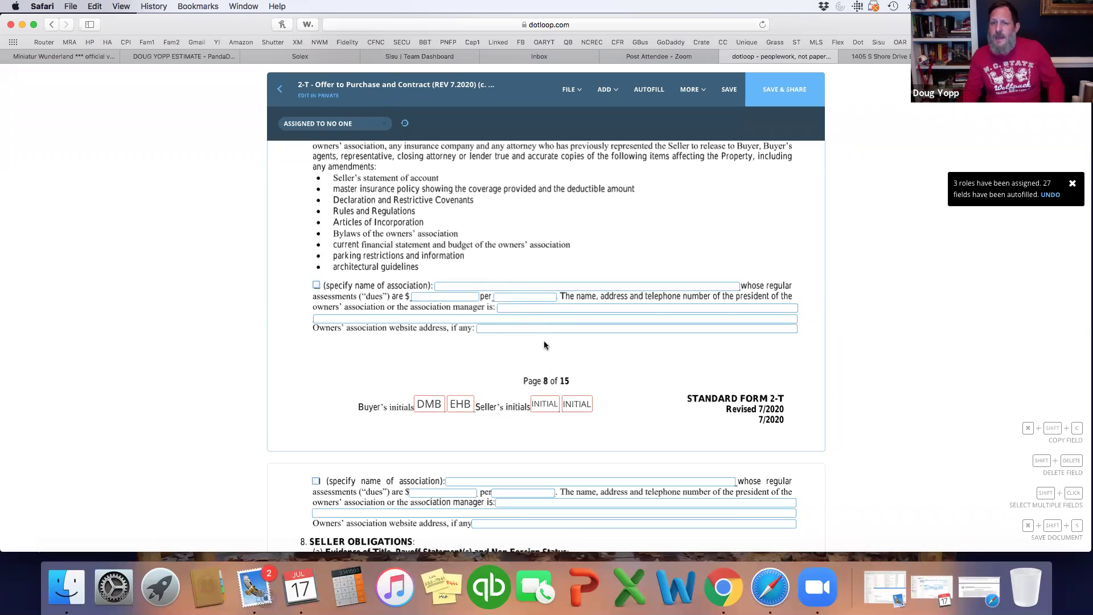
{"action": "scroll", "coordinate": [544, 341], "scroll_direction": "down", "scroll_amount": 3}
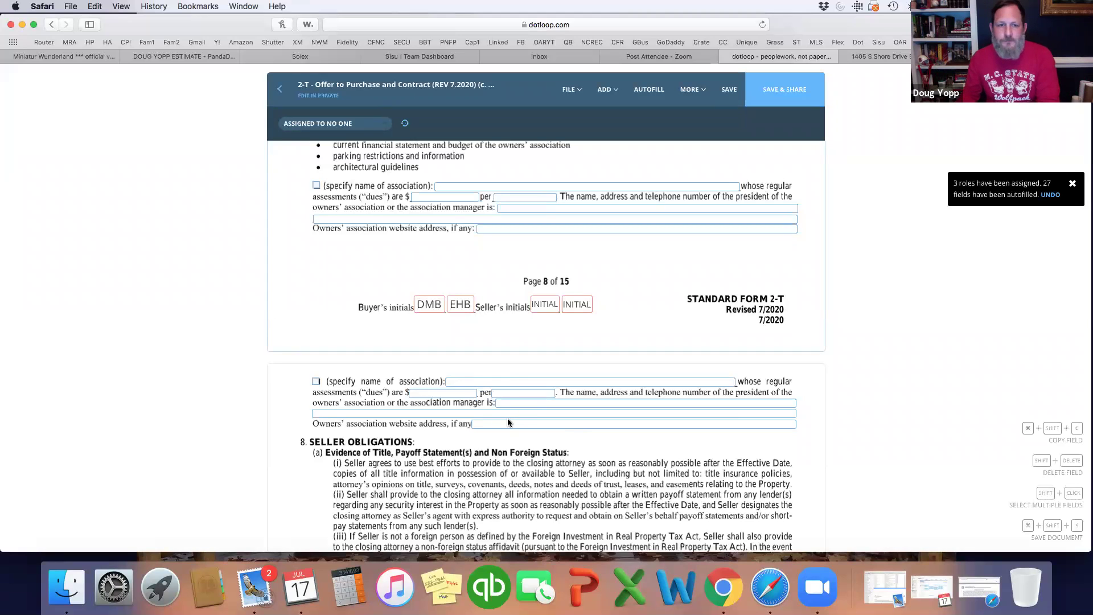
{"action": "scroll", "coordinate": [507, 419], "scroll_direction": "down", "scroll_amount": 1}
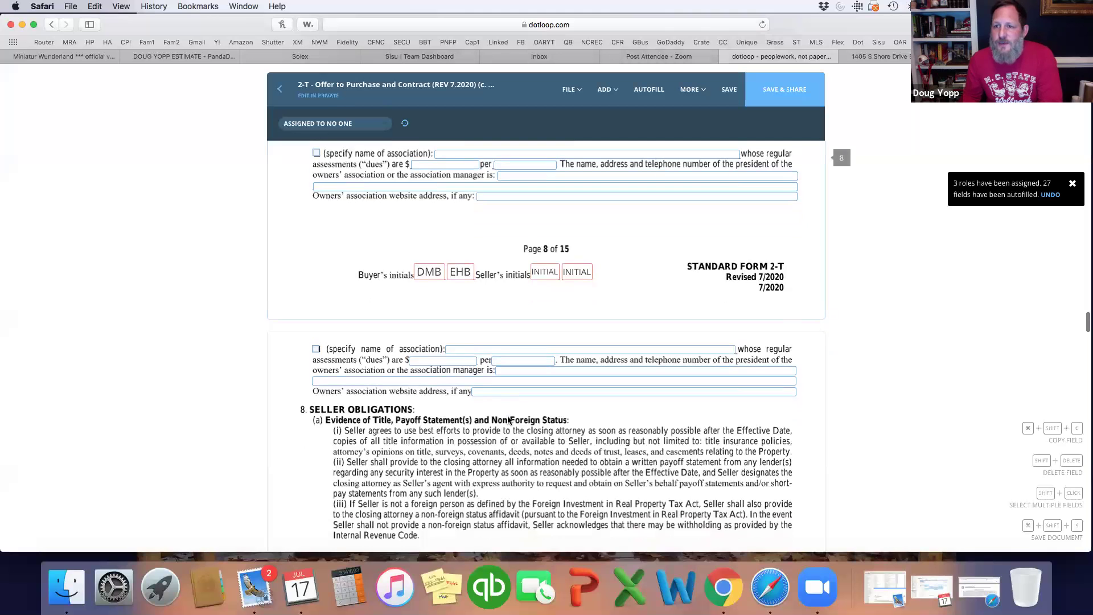
{"action": "scroll", "coordinate": [507, 415], "scroll_direction": "down", "scroll_amount": 3}
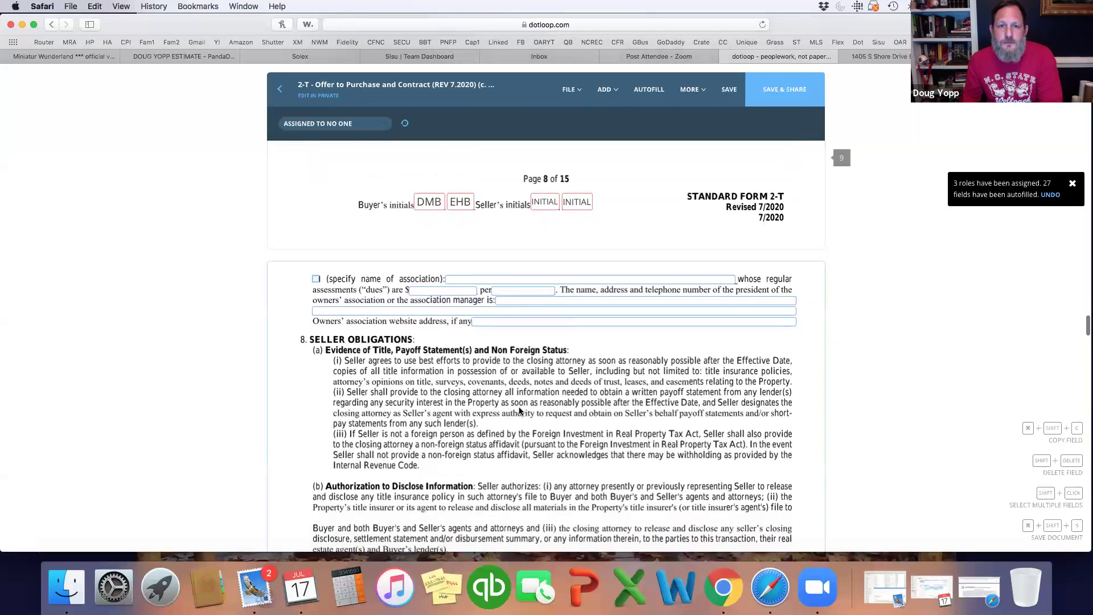
{"action": "scroll", "coordinate": [518, 409], "scroll_direction": "down", "scroll_amount": 10}
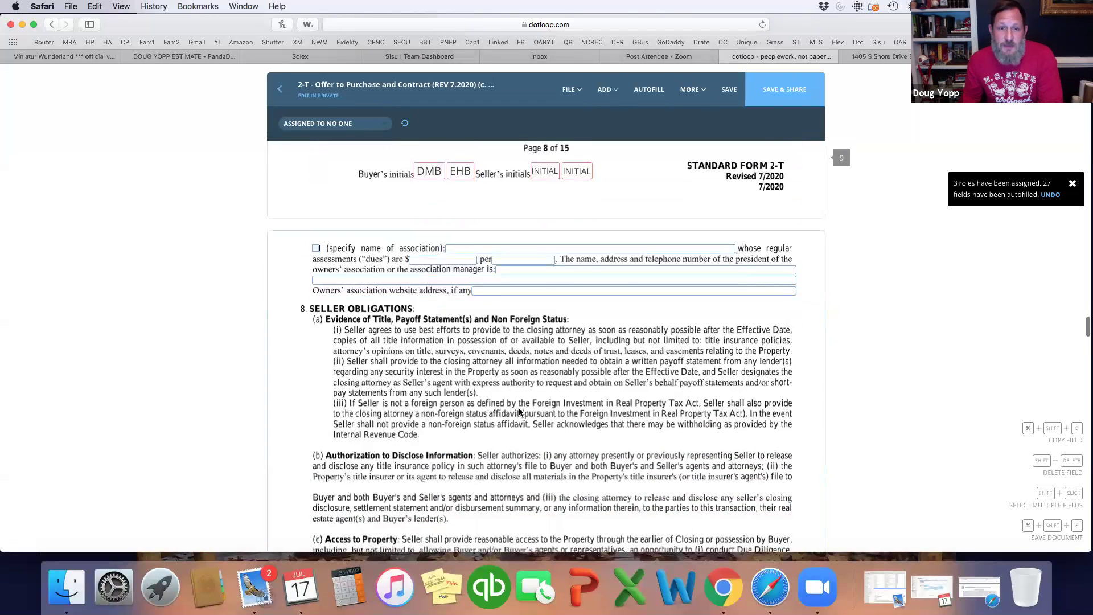
{"action": "scroll", "coordinate": [517, 407], "scroll_direction": "down", "scroll_amount": 10}
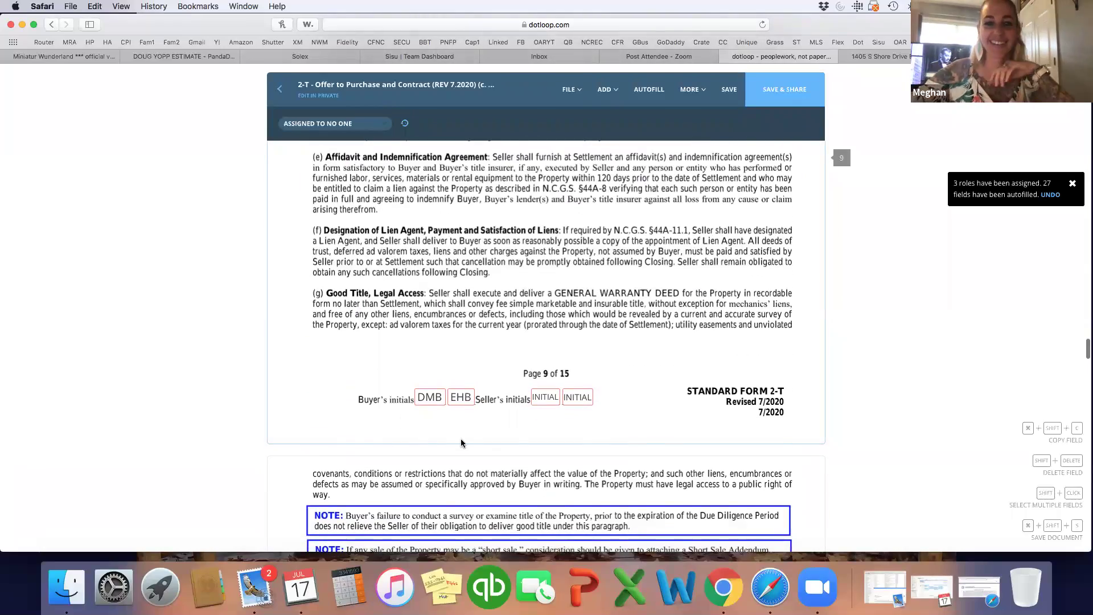
- Enter 0 as the buyer expenses amount in paragraph (i)
{"action": "scroll", "coordinate": [460, 439], "scroll_direction": "down", "scroll_amount": 7}
{"action": "scroll", "coordinate": [493, 331], "scroll_direction": "down", "scroll_amount": 5}
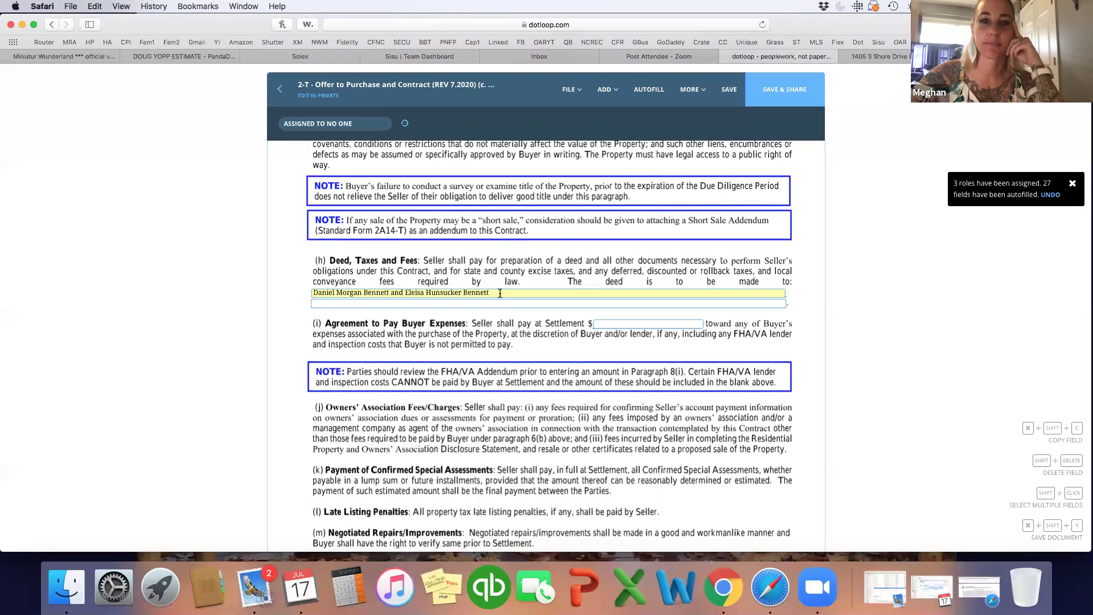
{"action": "left_click", "coordinate": [634, 322]}
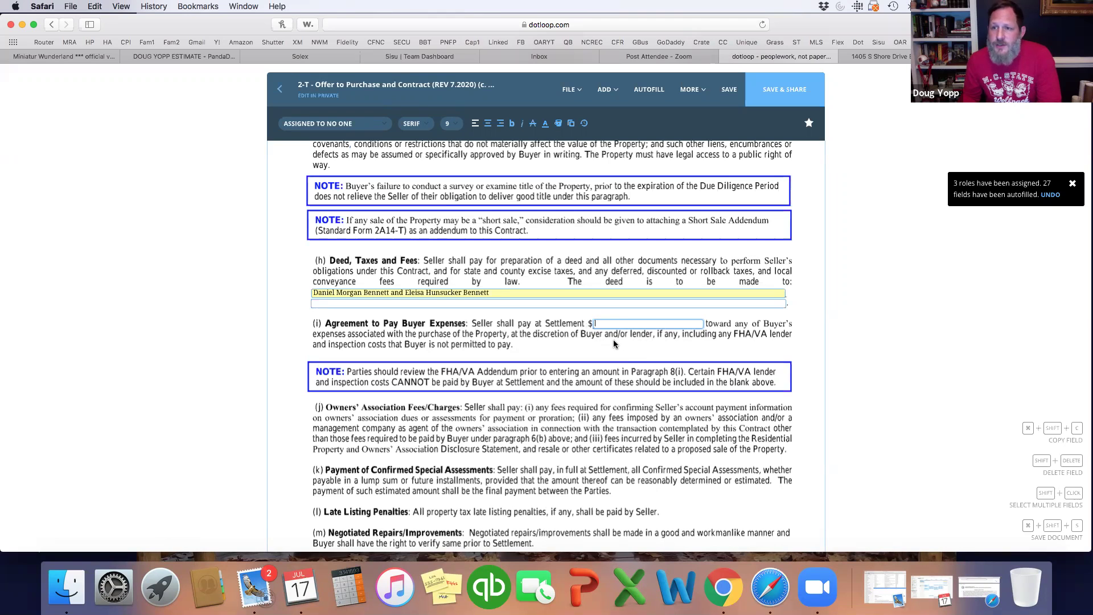
{"action": "type", "text": "0"}
{"action": "scroll", "coordinate": [571, 430], "scroll_direction": "down", "scroll_amount": 2}
{"action": "scroll", "coordinate": [571, 430], "scroll_direction": "down", "scroll_amount": 8}
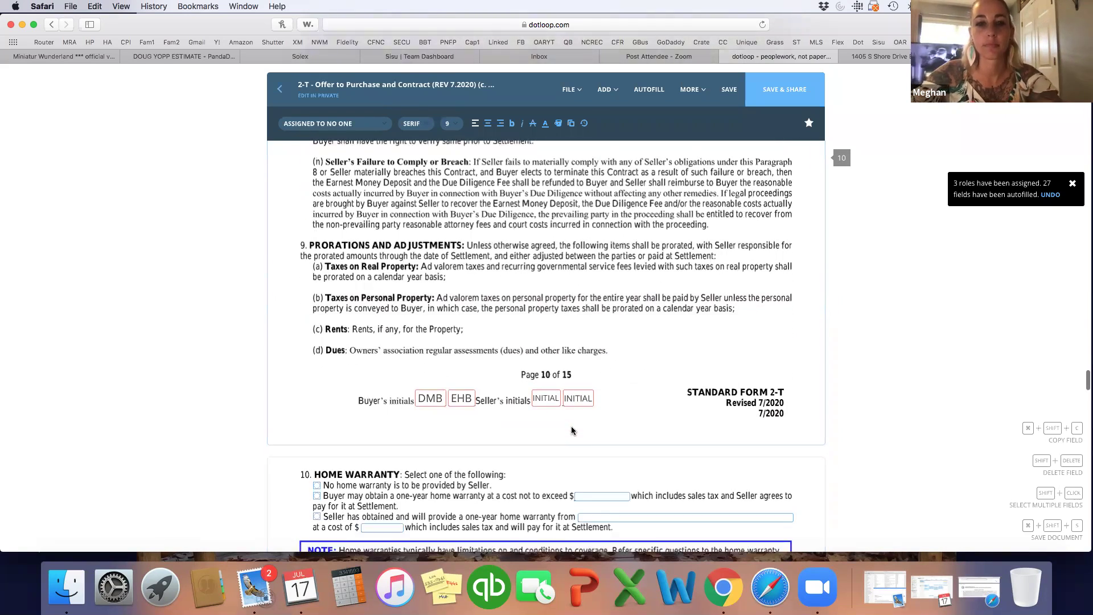
{"action": "scroll", "coordinate": [571, 427], "scroll_direction": "down", "scroll_amount": 2}
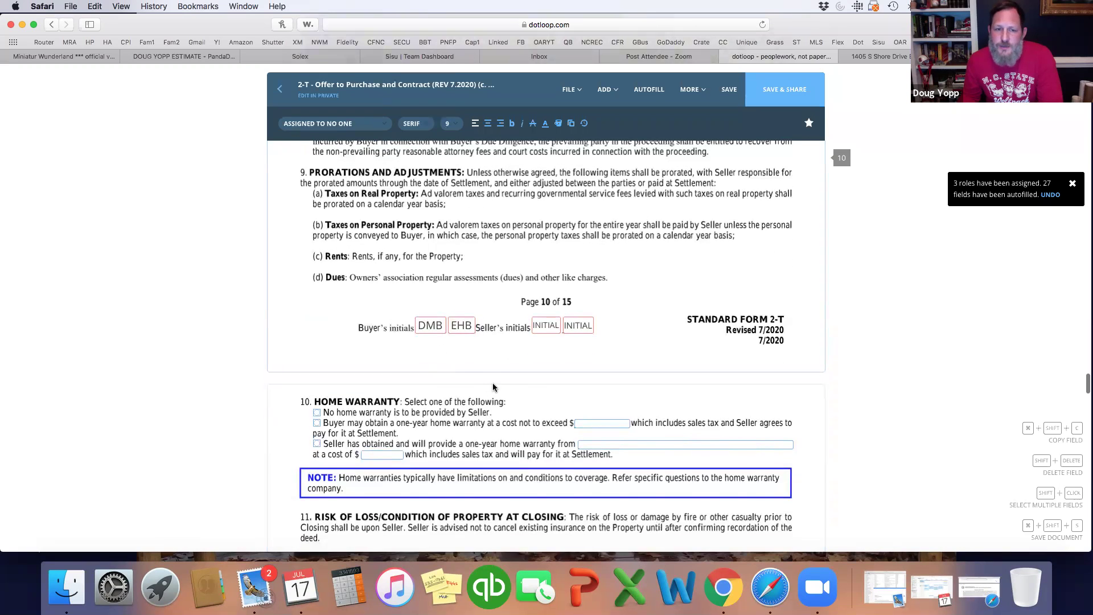
{"action": "scroll", "coordinate": [493, 385], "scroll_direction": "down", "scroll_amount": 3}
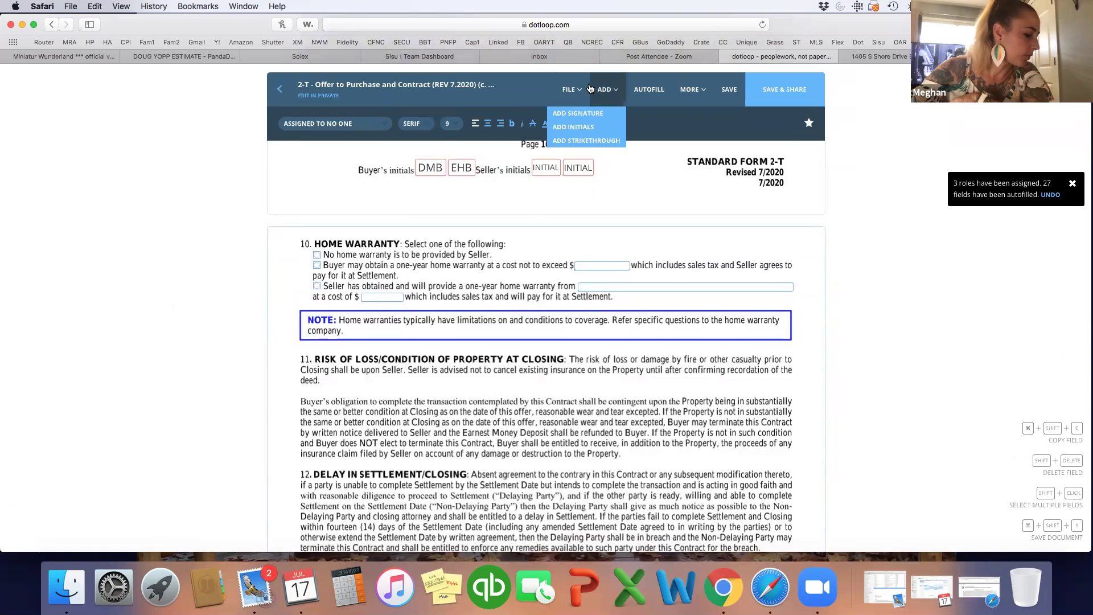
{"action": "left_click", "coordinate": [906, 59]}
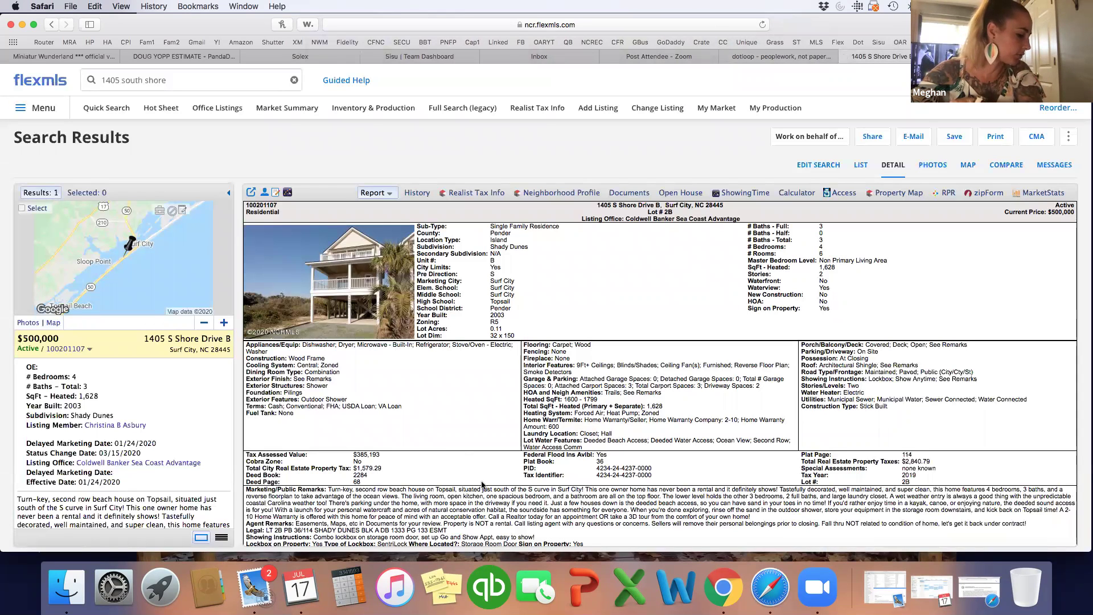
- Find the listing's 2-10 home warranty worth 600, then return to the dotloop contract
{"action": "scroll", "coordinate": [957, 375], "scroll_direction": "down", "scroll_amount": 2}
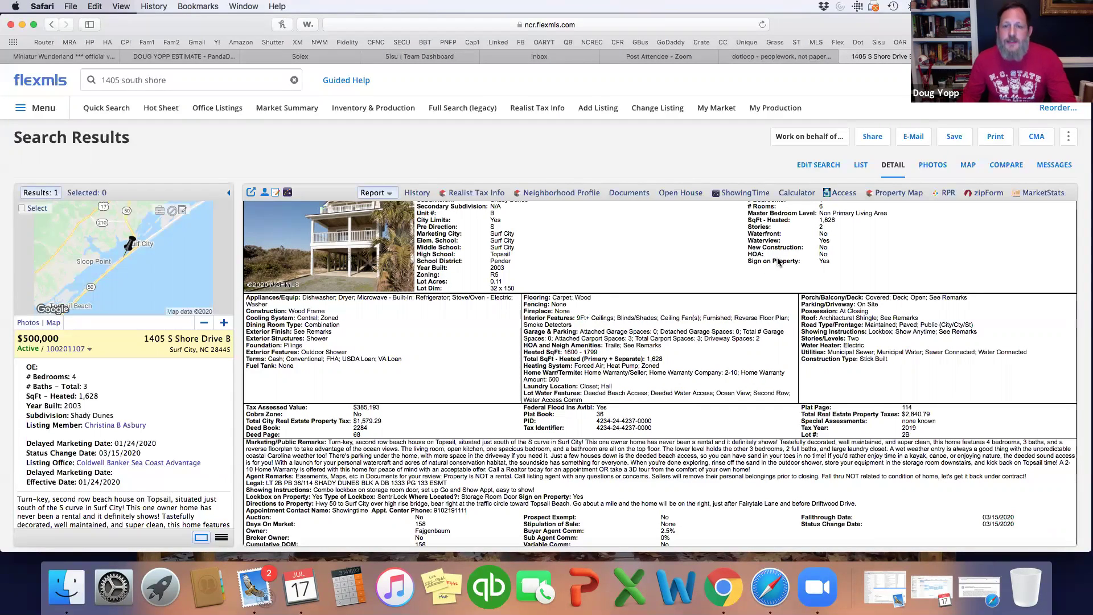
{"action": "left_click", "coordinate": [817, 56]}
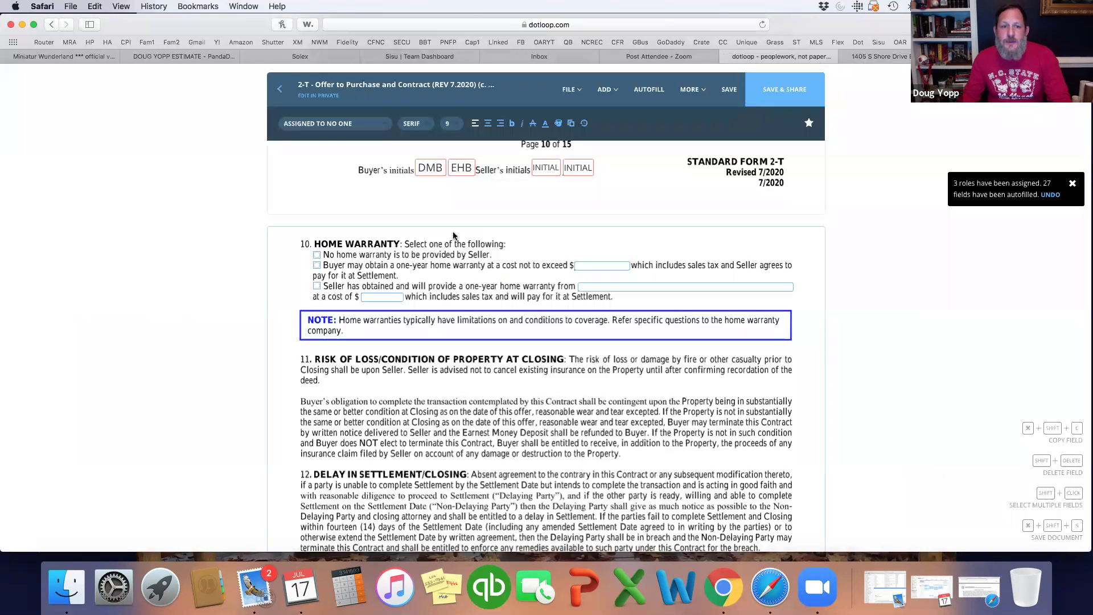
- Check the seller-obtained home warranty from '2-10 Warranty' and enter 'seller' as the cost
{"action": "left_click", "coordinate": [317, 287]}
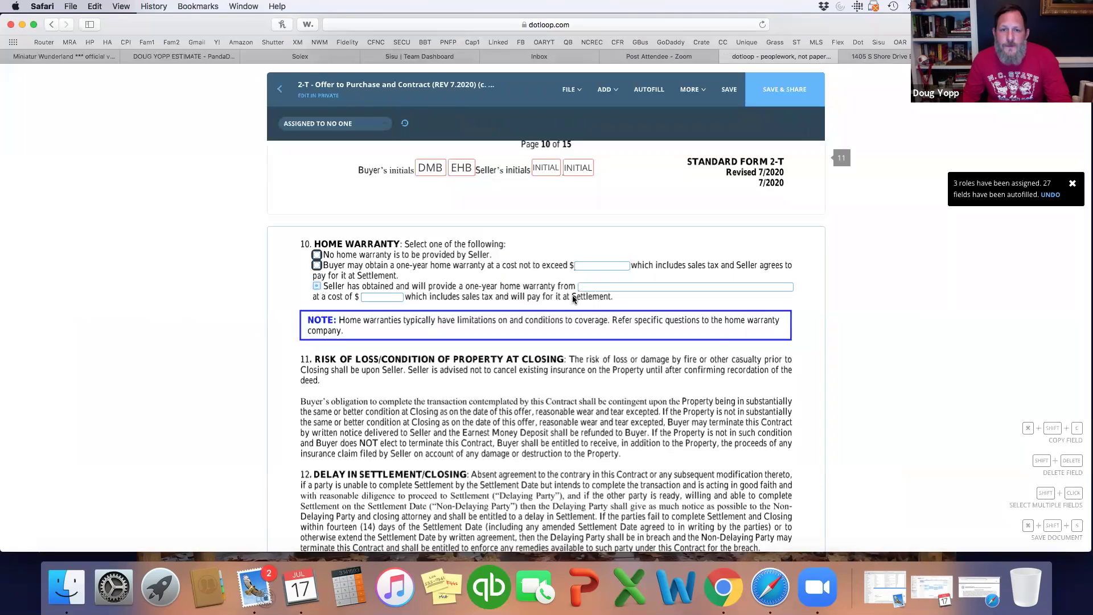
{"action": "left_click", "coordinate": [607, 285]}
{"action": "type", "text": "2-10 "}
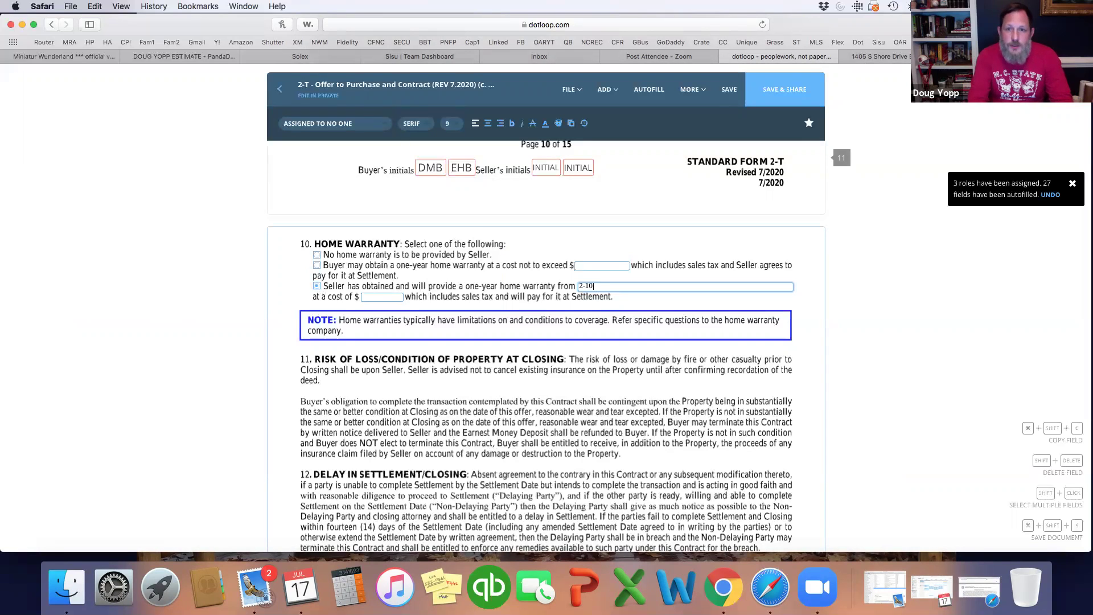
{"action": "type", "text": "Warranty"}
{"action": "key", "text": "Tab"}
{"action": "type", "text": "seller"}
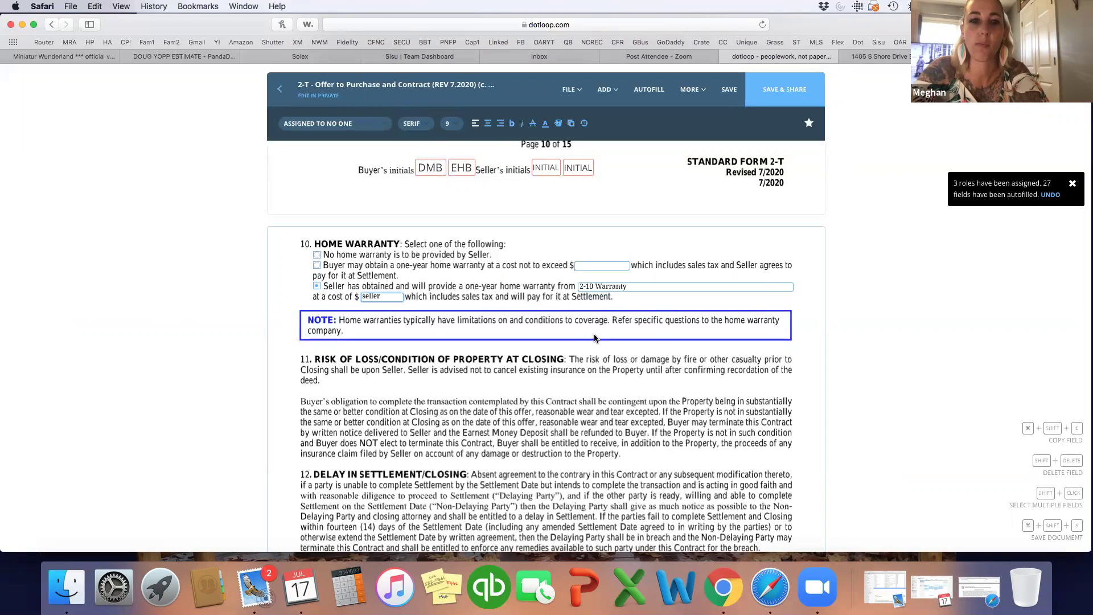
{"action": "scroll", "coordinate": [593, 337], "scroll_direction": "down", "scroll_amount": 10}
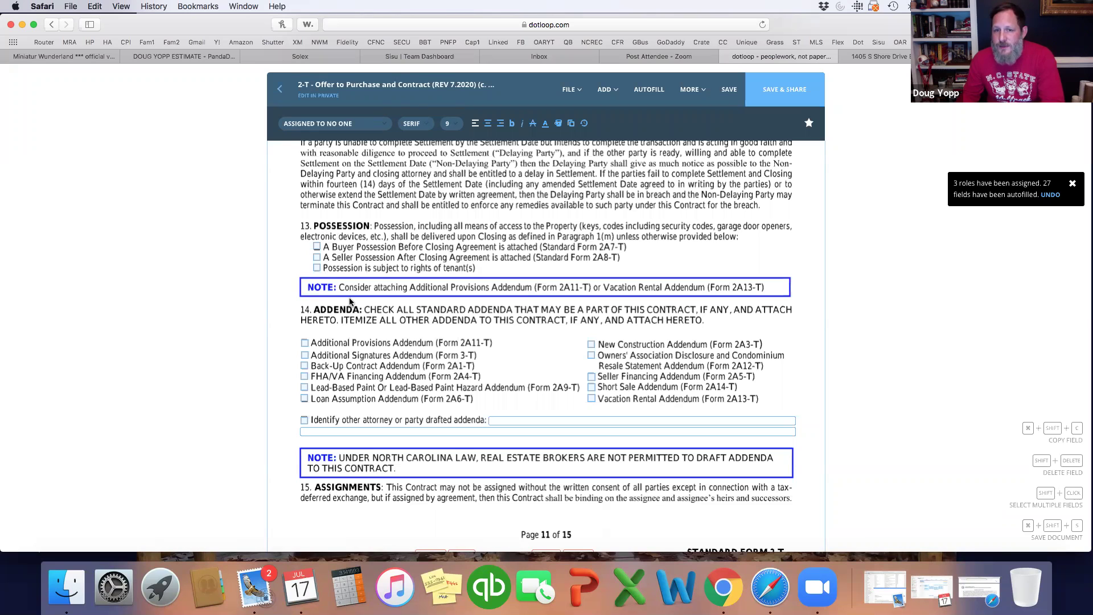
- Check 'Identify other attorney or party drafted addenda' in paragraph 14 on page 11
{"action": "scroll", "coordinate": [386, 302], "scroll_direction": "down", "scroll_amount": 3}
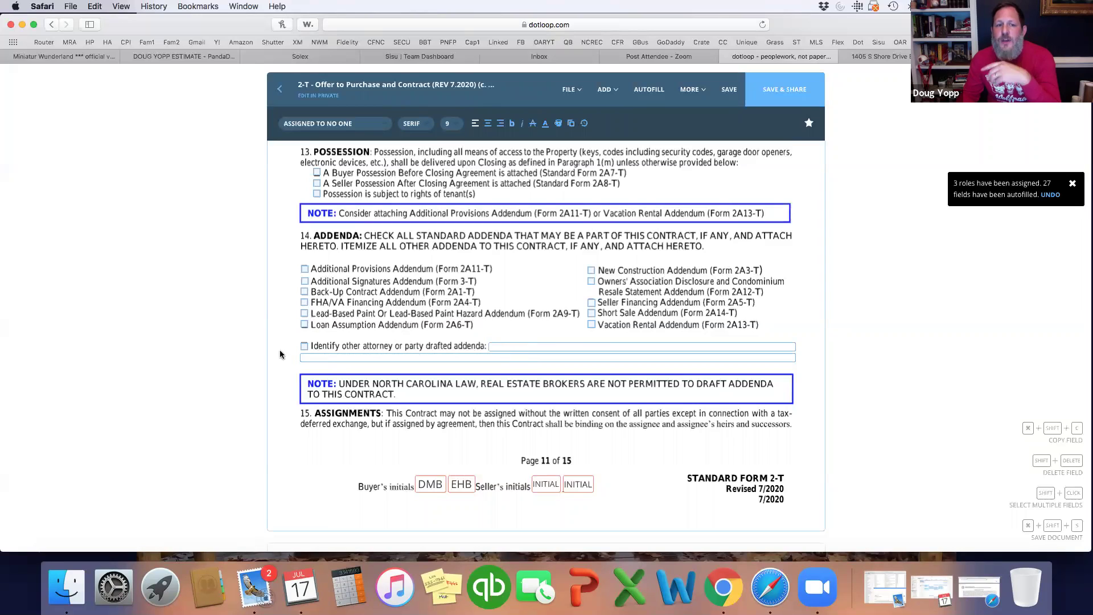
{"action": "left_click", "coordinate": [304, 347]}
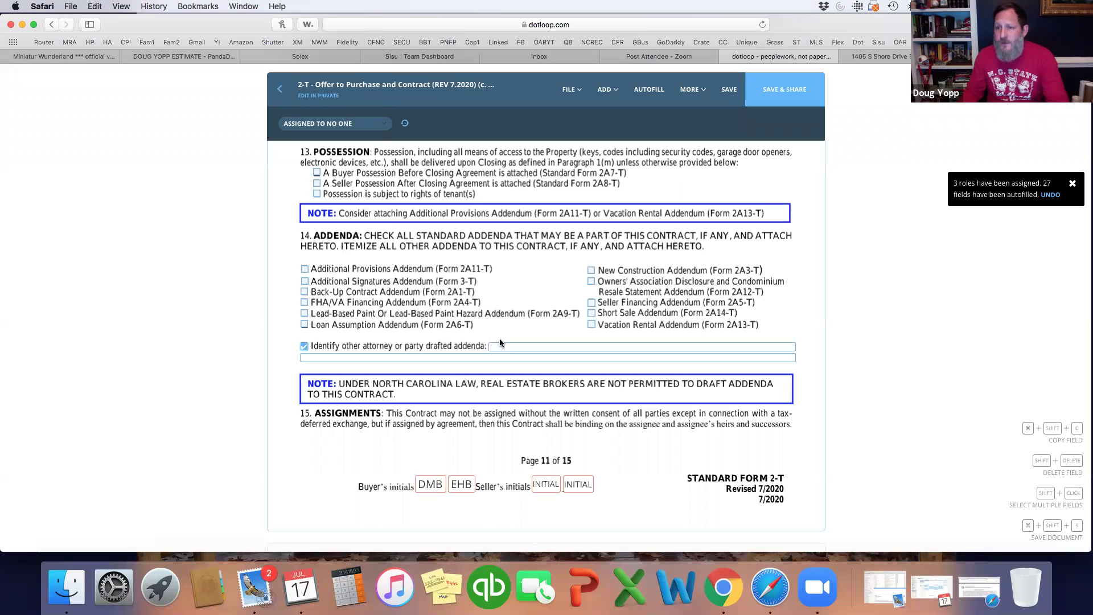
- Enter the other addendum's name as 'Coastal Hazard Addeundum' in section 14
{"action": "left_click", "coordinate": [517, 344]}
{"action": "type", "text": "Coastal Hoa"}
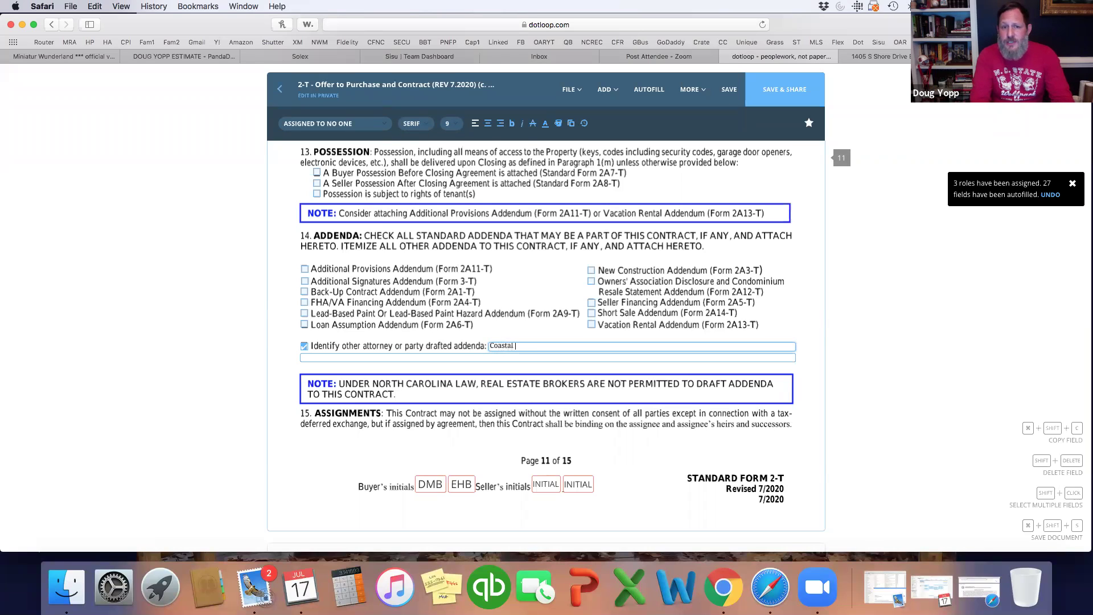
{"action": "key", "text": "BackSpace"}
{"action": "key", "text": "BackSpace"}
{"action": "type", "text": "azard Add"}
{"action": "key", "text": "BackSpace"}
{"action": "type", "text": "ndum"}
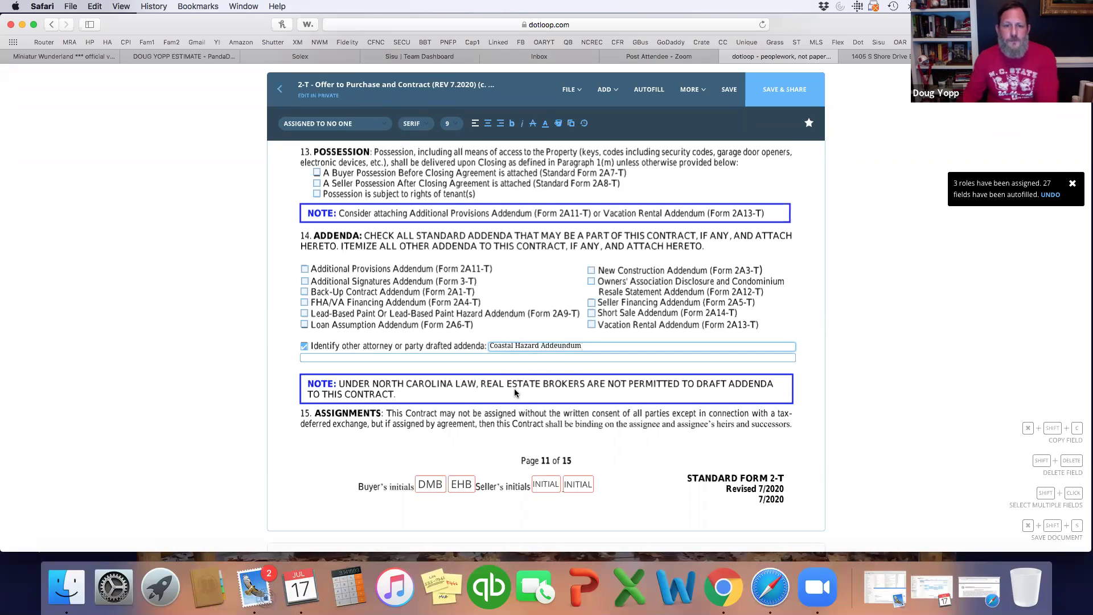
{"action": "scroll", "coordinate": [441, 320], "scroll_direction": "down", "scroll_amount": 5}
{"action": "scroll", "coordinate": [447, 333], "scroll_direction": "down", "scroll_amount": 2}
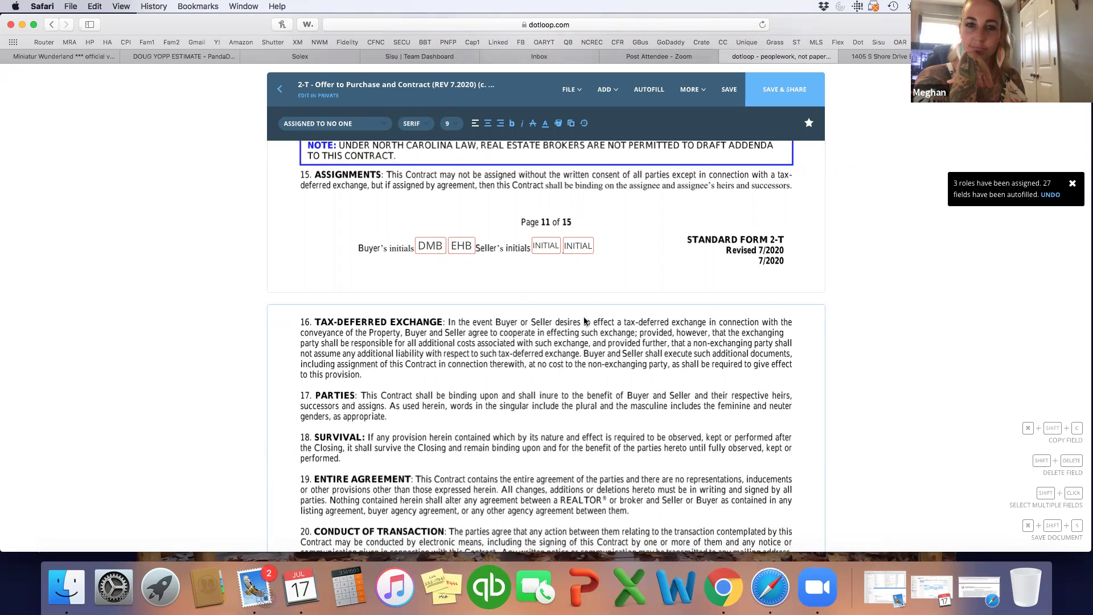
{"action": "scroll", "coordinate": [582, 326], "scroll_direction": "down", "scroll_amount": 2}
{"action": "scroll", "coordinate": [583, 330], "scroll_direction": "down", "scroll_amount": 9}
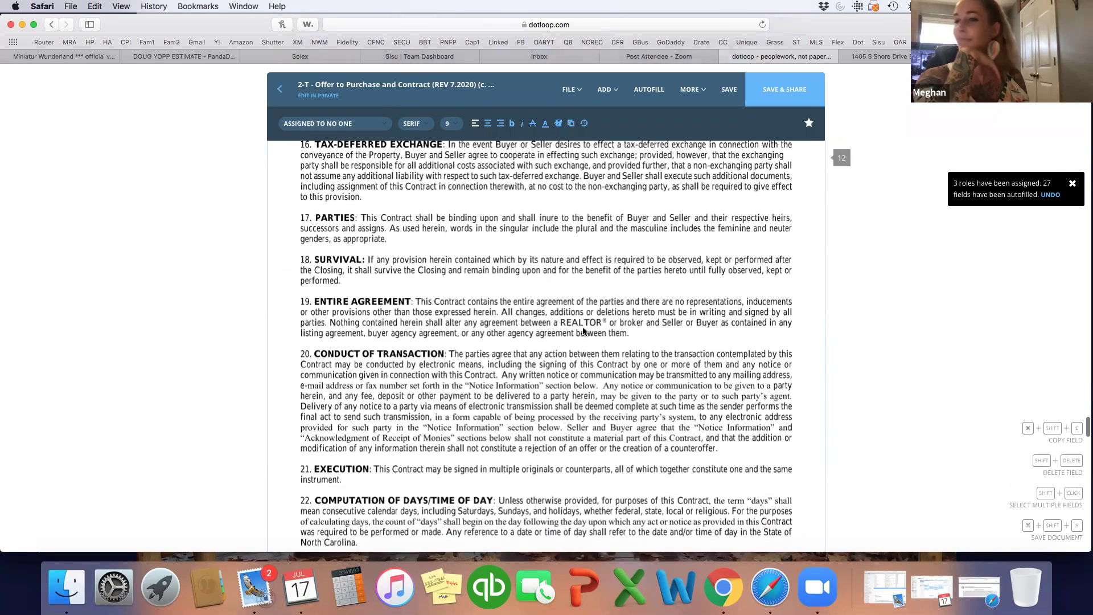
{"action": "scroll", "coordinate": [582, 331], "scroll_direction": "down", "scroll_amount": 2}
{"action": "scroll", "coordinate": [582, 329], "scroll_direction": "down", "scroll_amount": 10}
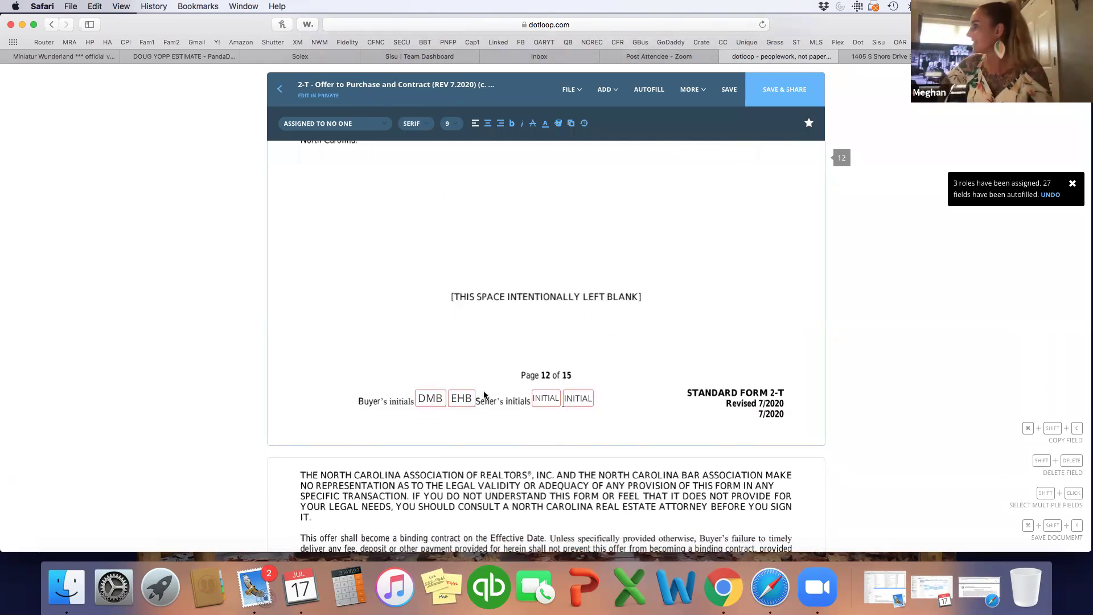
{"action": "scroll", "coordinate": [482, 395], "scroll_direction": "up", "scroll_amount": 2}
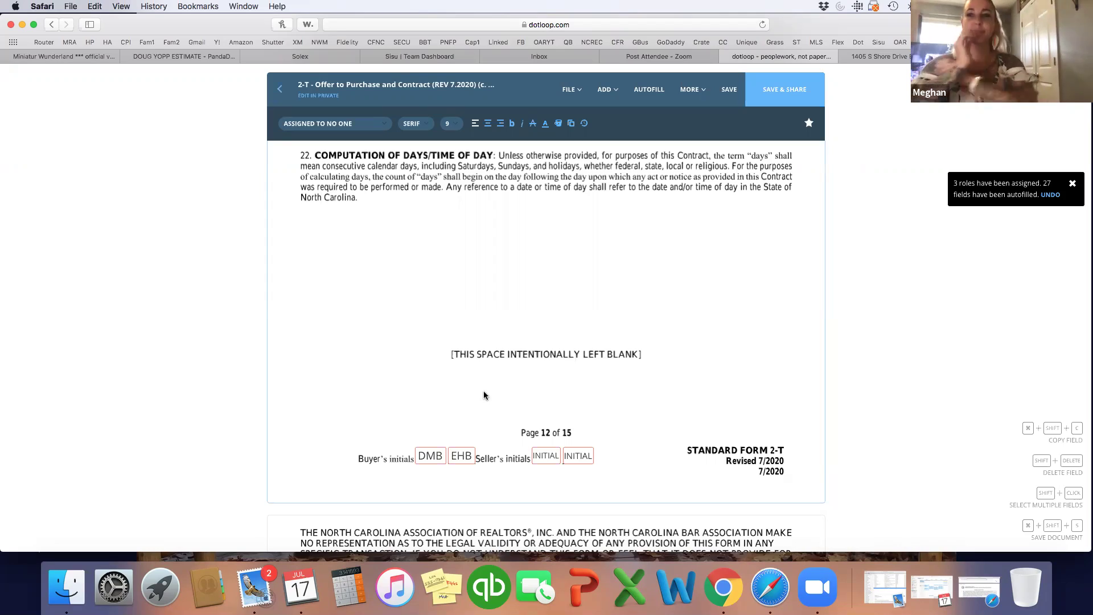
- Assign the first Buyer signature line on page 13 to one buyer
{"action": "scroll", "coordinate": [483, 392], "scroll_direction": "up", "scroll_amount": 10}
{"action": "scroll", "coordinate": [483, 391], "scroll_direction": "down", "scroll_amount": 5}
{"action": "scroll", "coordinate": [482, 394], "scroll_direction": "down", "scroll_amount": 5}
{"action": "scroll", "coordinate": [455, 428], "scroll_direction": "down", "scroll_amount": 7}
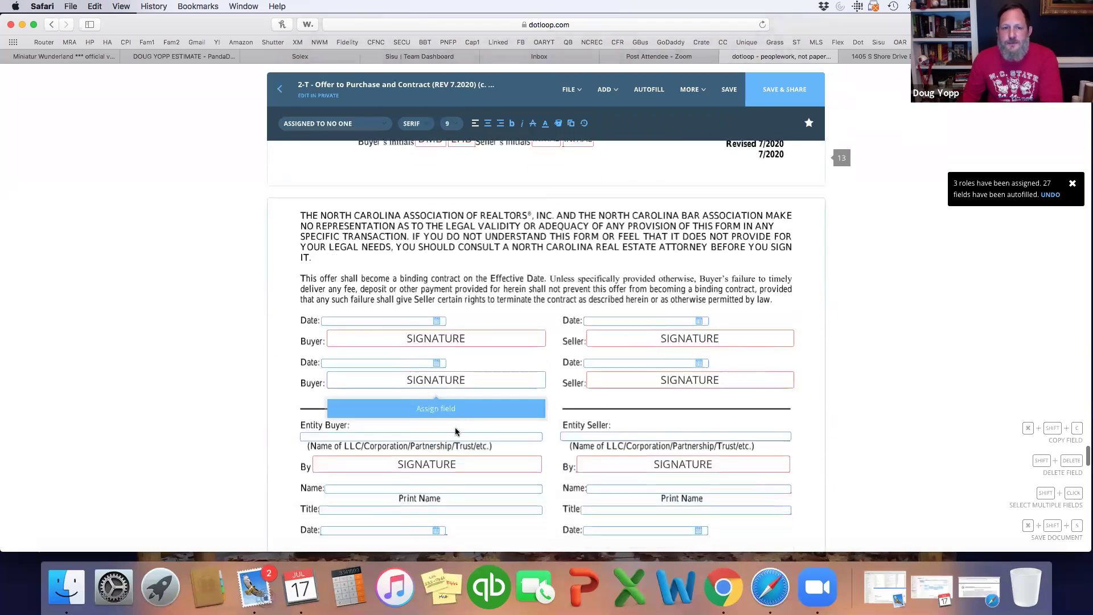
{"action": "scroll", "coordinate": [455, 431], "scroll_direction": "up", "scroll_amount": 3}
{"action": "scroll", "coordinate": [456, 430], "scroll_direction": "down", "scroll_amount": 3}
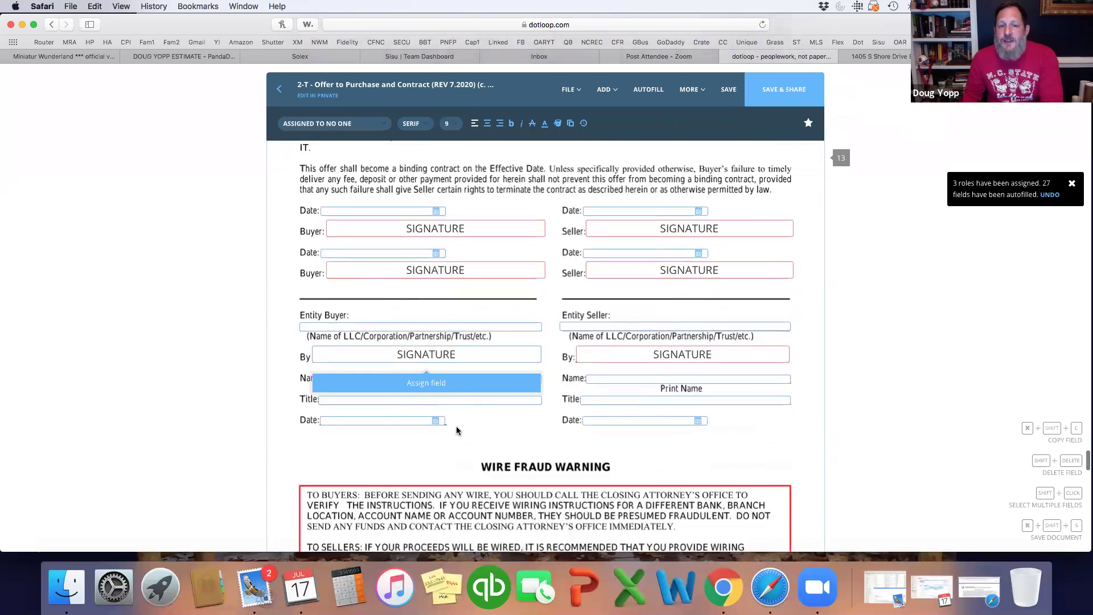
{"action": "scroll", "coordinate": [456, 425], "scroll_direction": "up", "scroll_amount": 2}
{"action": "left_click", "coordinate": [432, 277]}
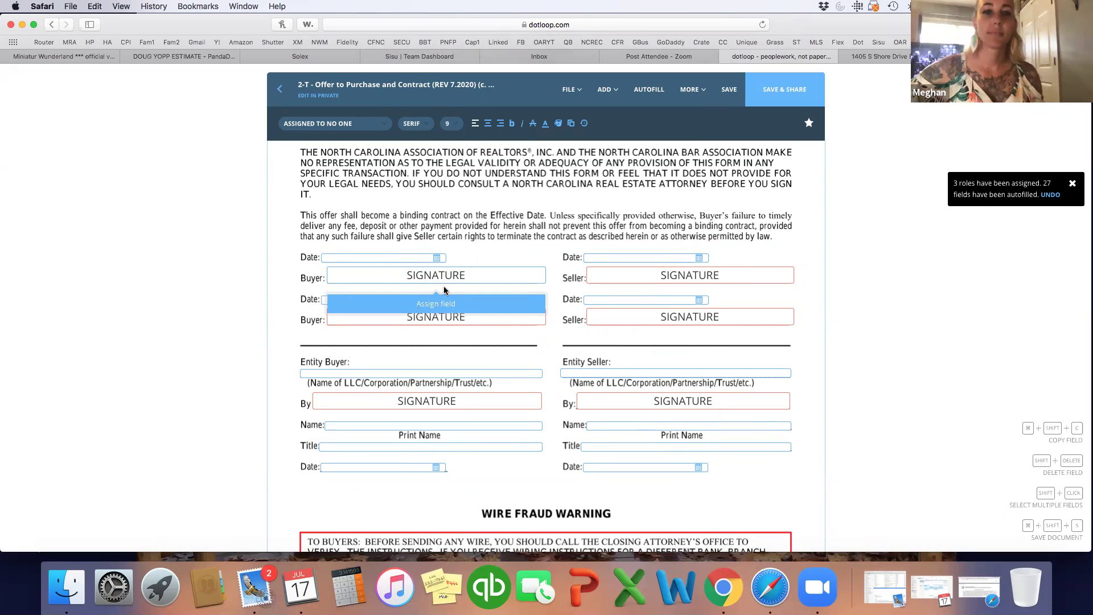
{"action": "left_click", "coordinate": [443, 303]}
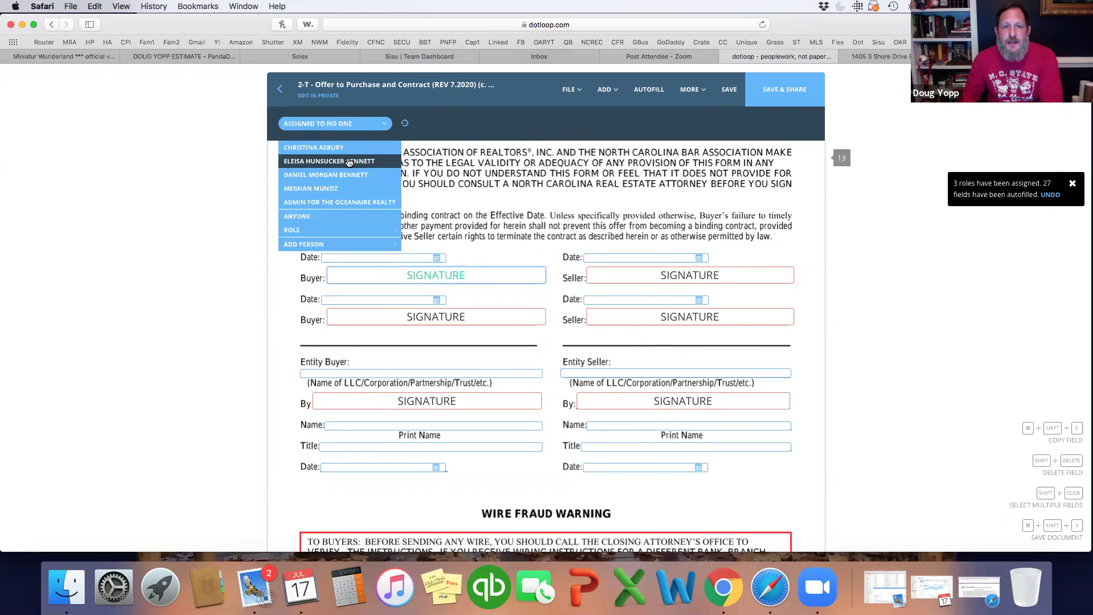
{"action": "left_click", "coordinate": [342, 161]}
- Assign the second Buyer signature line to the other buyer
{"action": "left_click", "coordinate": [443, 317]}
{"action": "left_click", "coordinate": [342, 127]}
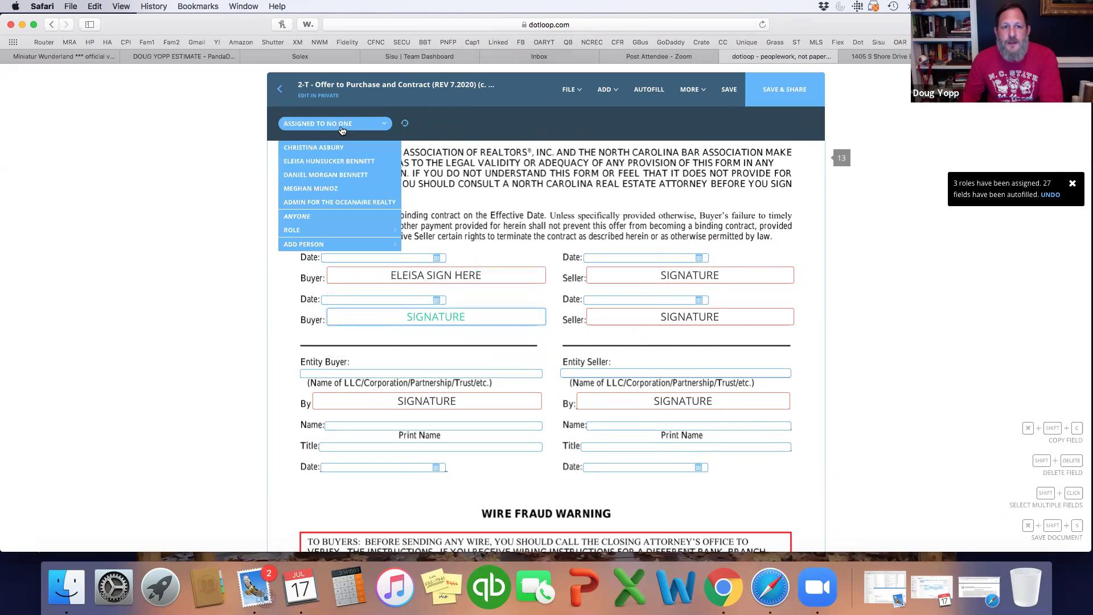
{"action": "left_click", "coordinate": [330, 174]}
{"action": "scroll", "coordinate": [504, 273], "scroll_direction": "down", "scroll_amount": 2}
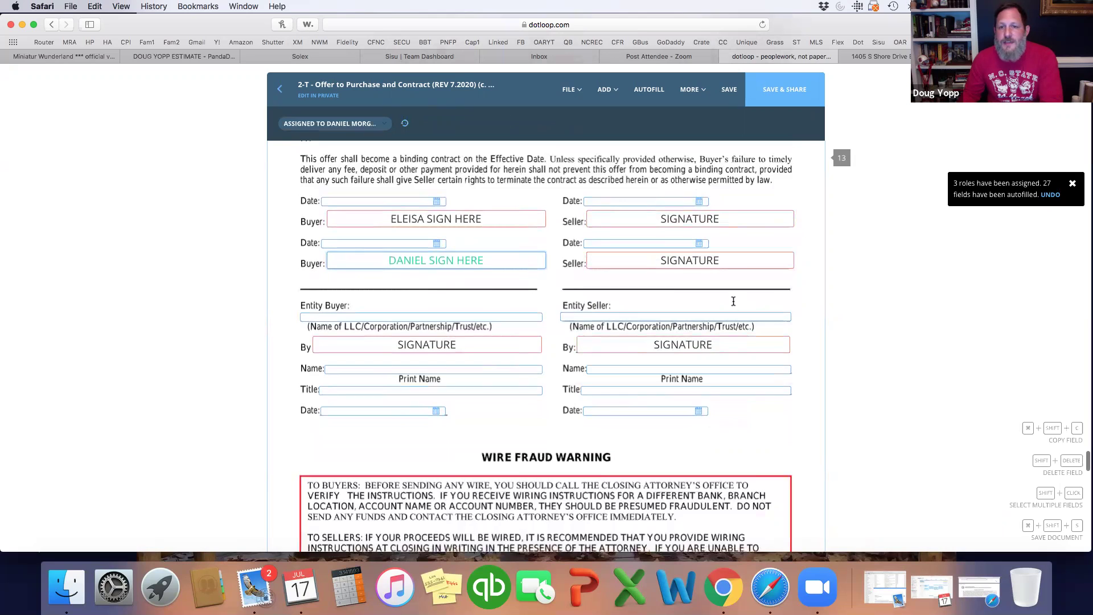
{"action": "left_click", "coordinate": [440, 348]}
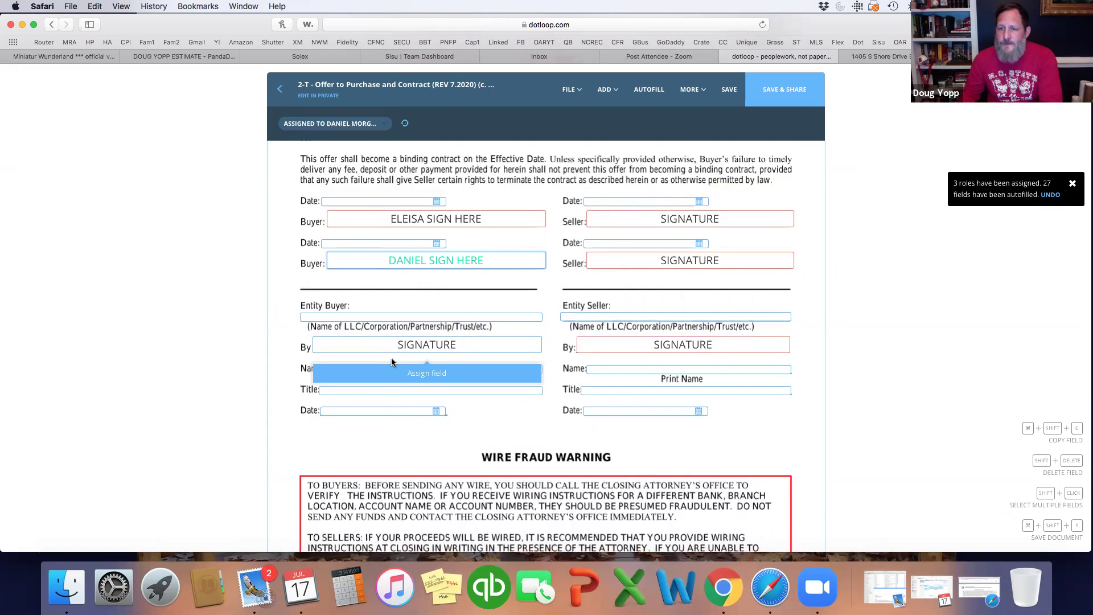
{"action": "scroll", "coordinate": [391, 362], "scroll_direction": "down", "scroll_amount": 10}
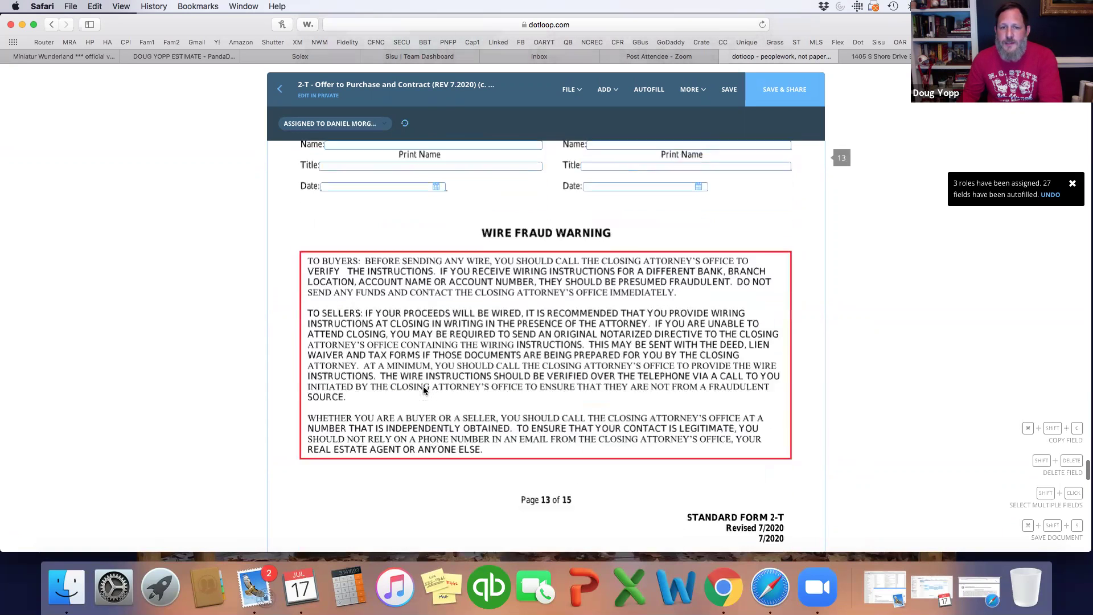
{"action": "scroll", "coordinate": [424, 384], "scroll_direction": "down", "scroll_amount": 6}
{"action": "scroll", "coordinate": [473, 380], "scroll_direction": "down", "scroll_amount": 12}
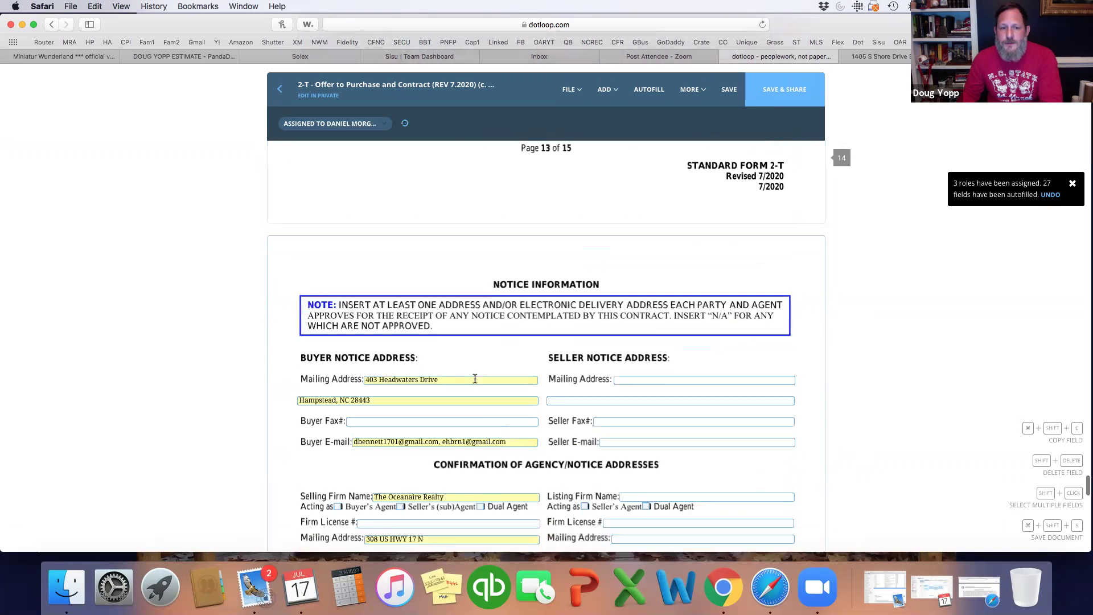
{"action": "scroll", "coordinate": [431, 265], "scroll_direction": "down", "scroll_amount": 4}
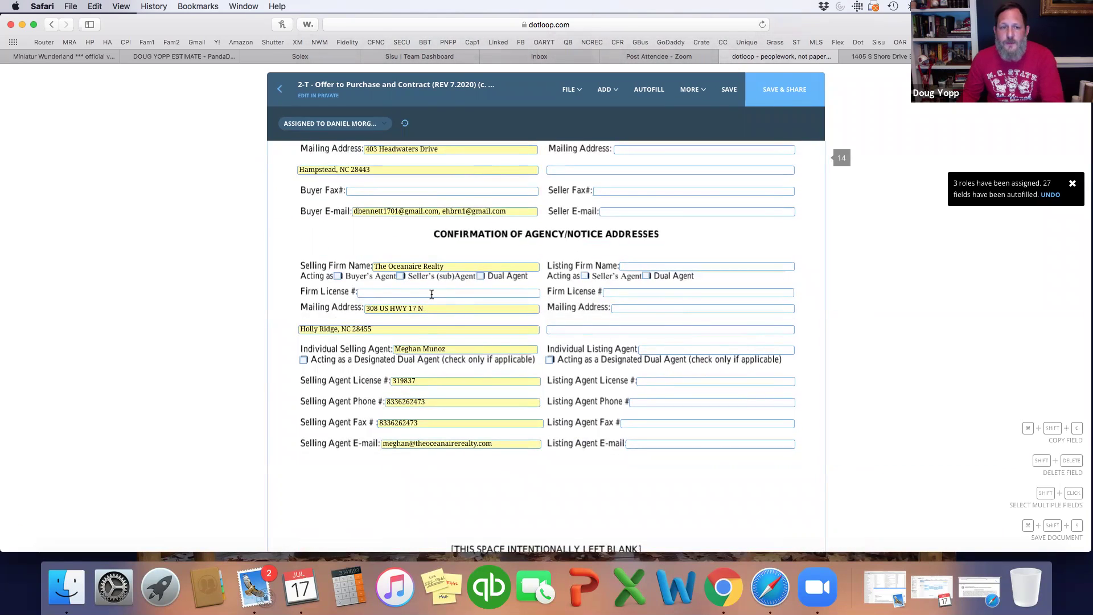
{"action": "left_click", "coordinate": [432, 294]}
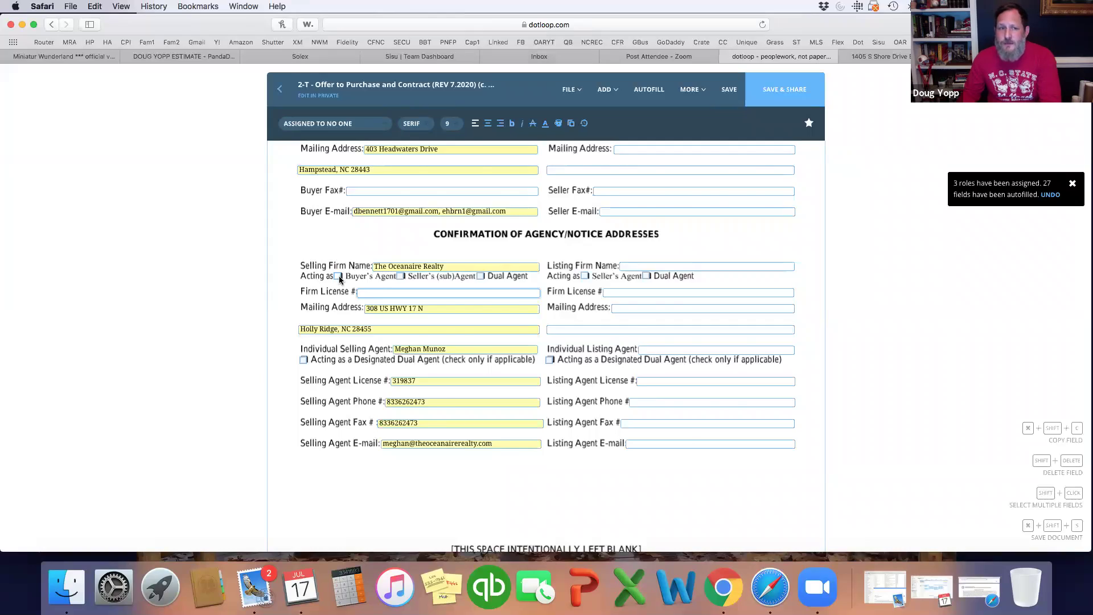
{"action": "scroll", "coordinate": [339, 279], "scroll_direction": "up", "scroll_amount": 20}
{"action": "scroll", "coordinate": [358, 323], "scroll_direction": "down", "scroll_amount": 20}
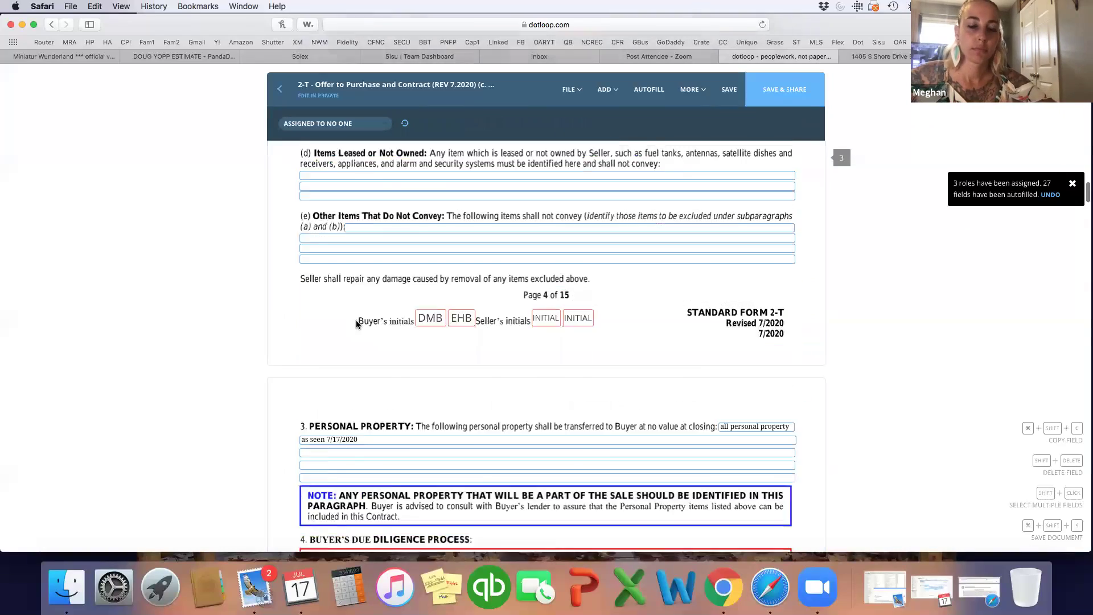
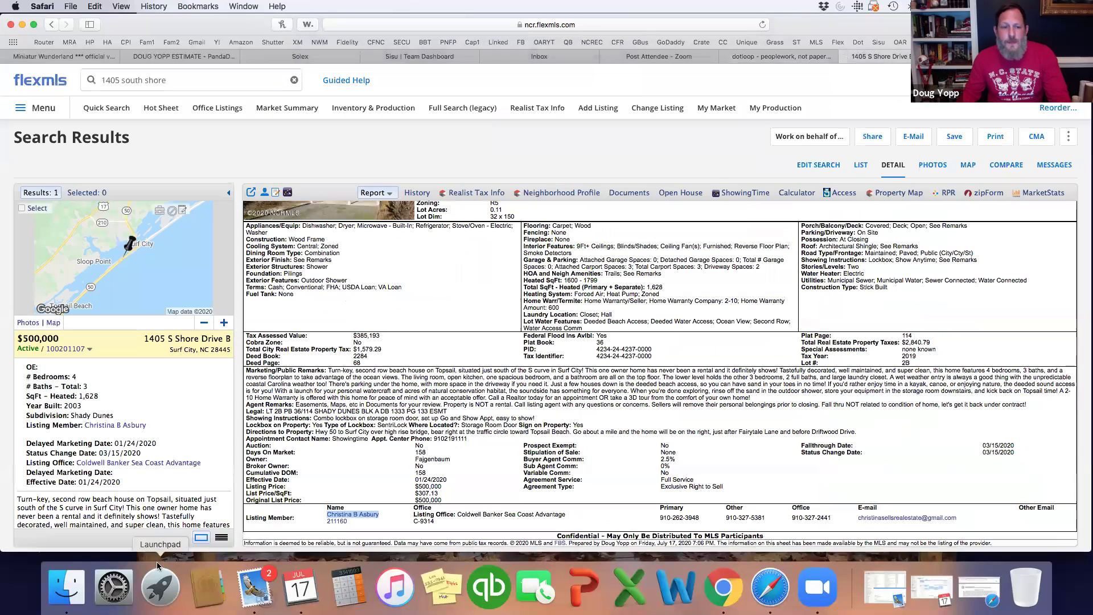
- Copy the listing agent's license number and phone from Flexmls into the offer's Listing Agent fields
{"action": "left_click_drag", "start_coordinate": [352, 519], "coordinate": [326, 520]}
{"action": "key", "text": "super+c"}
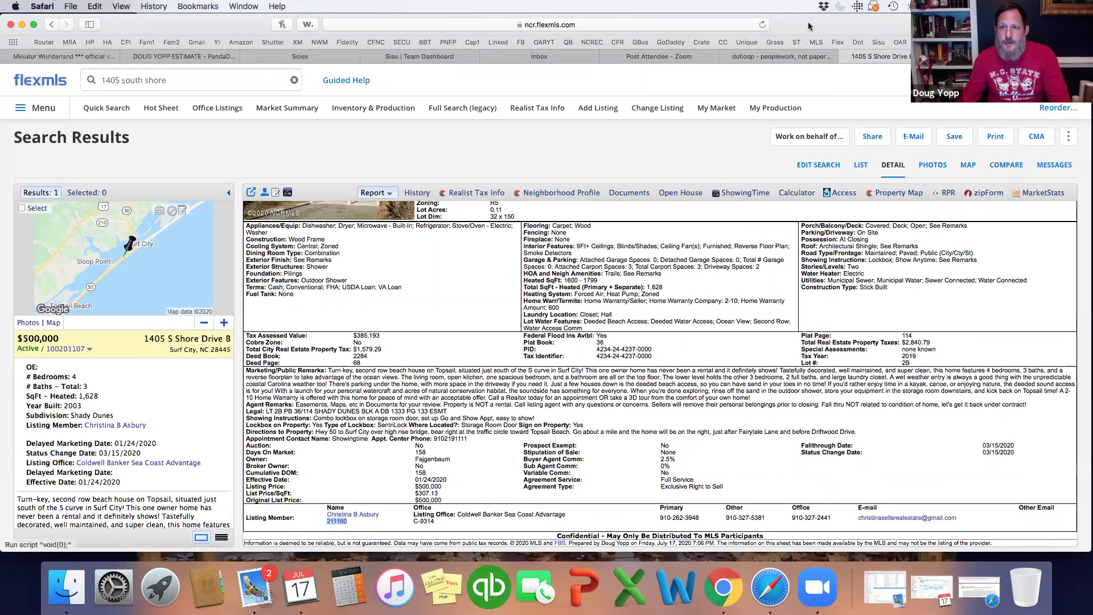
{"action": "left_click", "coordinate": [724, 57]}
{"action": "left_click", "coordinate": [666, 345]}
{"action": "key", "text": "super+v"}
{"action": "left_click", "coordinate": [879, 57]}
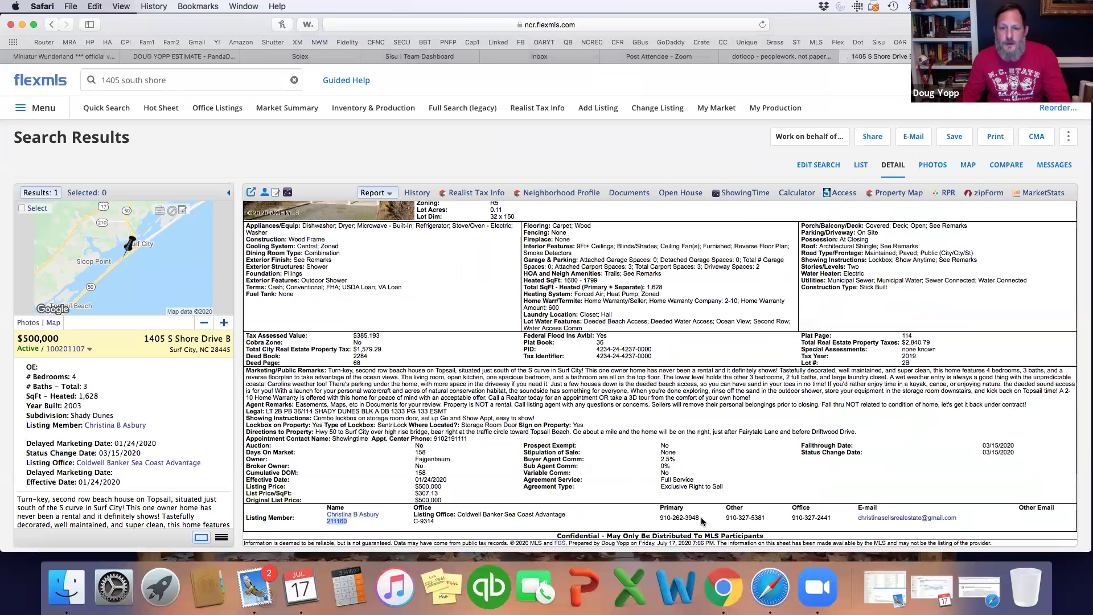
{"action": "left_click_drag", "start_coordinate": [701, 518], "coordinate": [659, 517]}
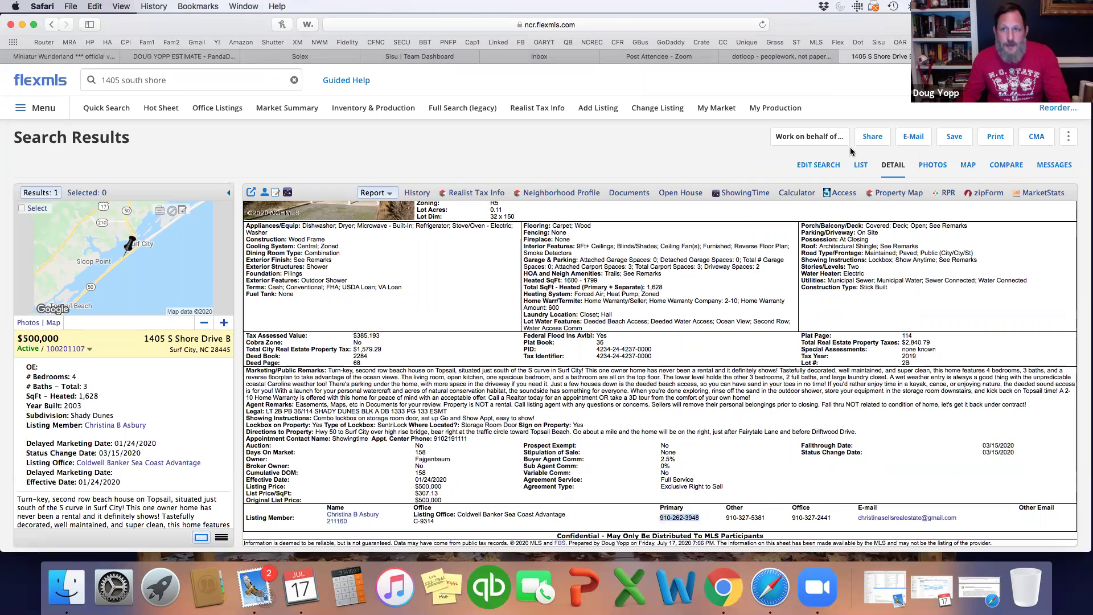
{"action": "left_click", "coordinate": [784, 57]}
{"action": "left_click", "coordinate": [676, 368]}
- Copy the listing agent's e-mail address from Flexmls into the Listing Agent E-mail field
{"action": "left_click", "coordinate": [846, 57]}
{"action": "left_click_drag", "start_coordinate": [956, 518], "coordinate": [857, 518]}
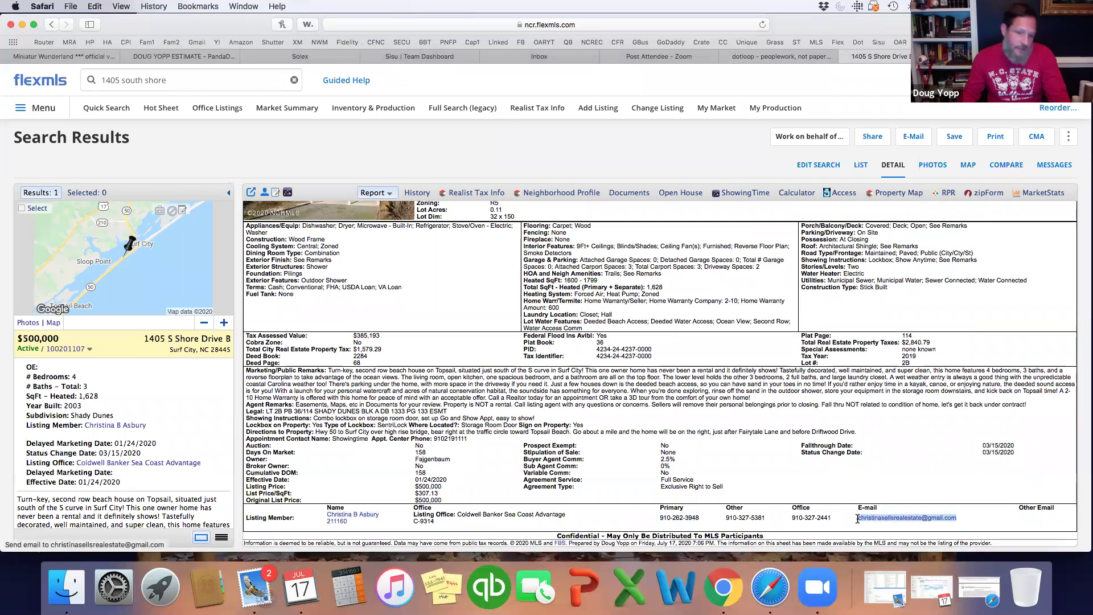
{"action": "key", "text": "super+c"}
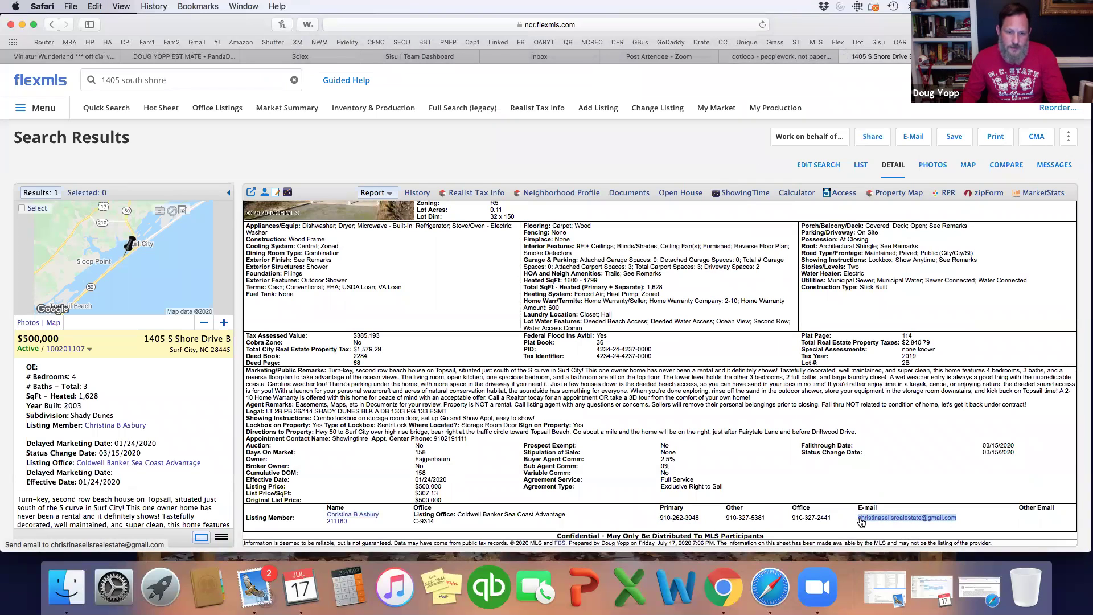
{"action": "left_click", "coordinate": [804, 56]}
{"action": "left_click", "coordinate": [638, 412]}
{"action": "key", "text": "super+v"}
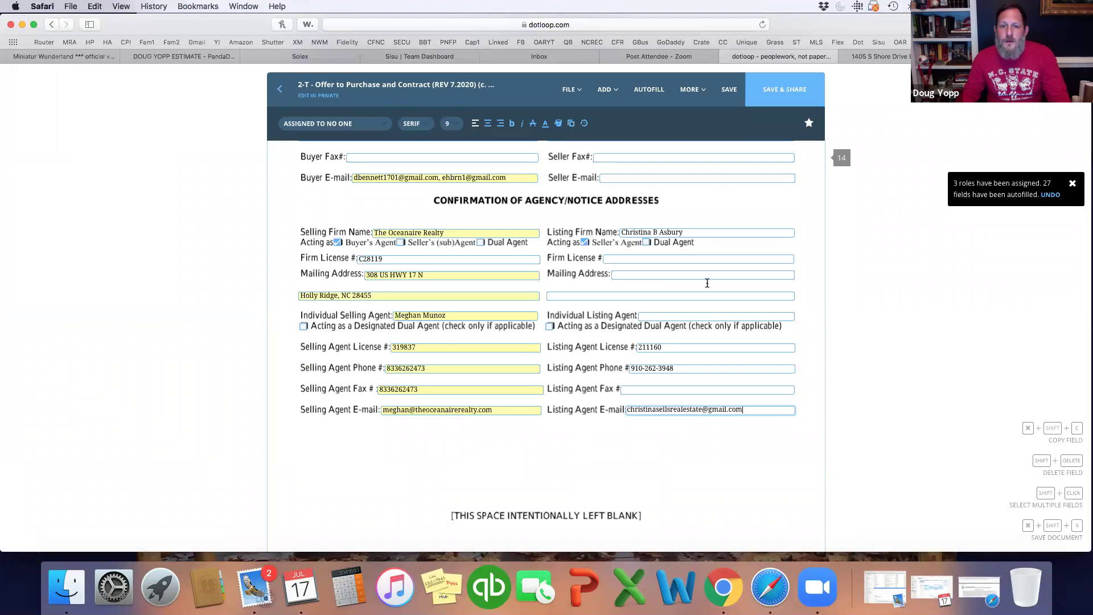
- Copy the listing office's firm license number into the offer's listing Firm License field
{"action": "left_click", "coordinate": [862, 59]}
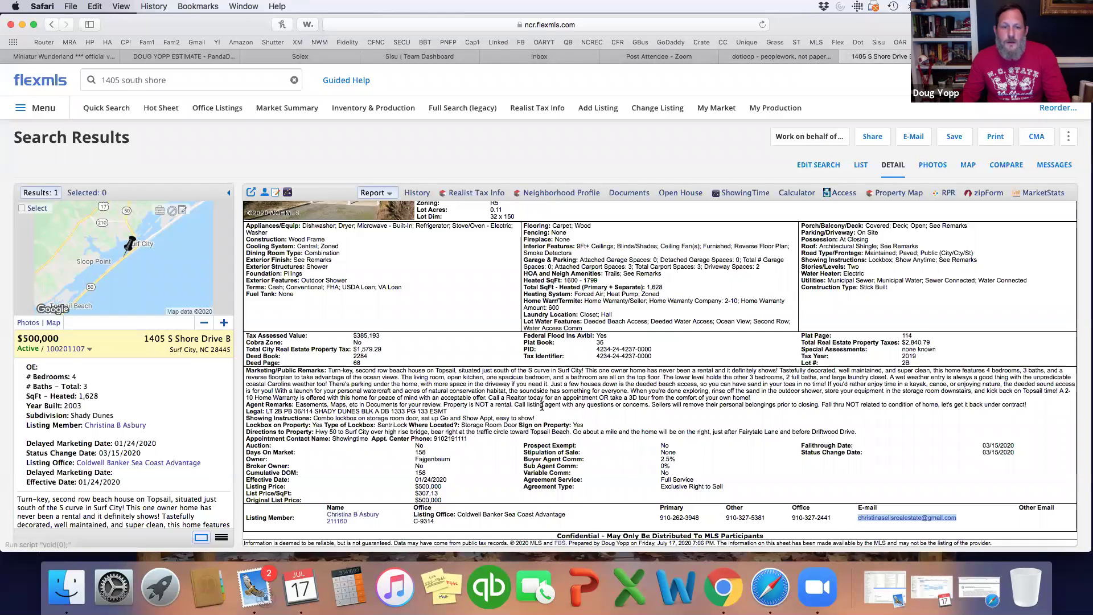
{"action": "left_click_drag", "start_coordinate": [435, 522], "coordinate": [414, 521]}
{"action": "key", "text": "super+c"}
{"action": "left_click", "coordinate": [753, 55]}
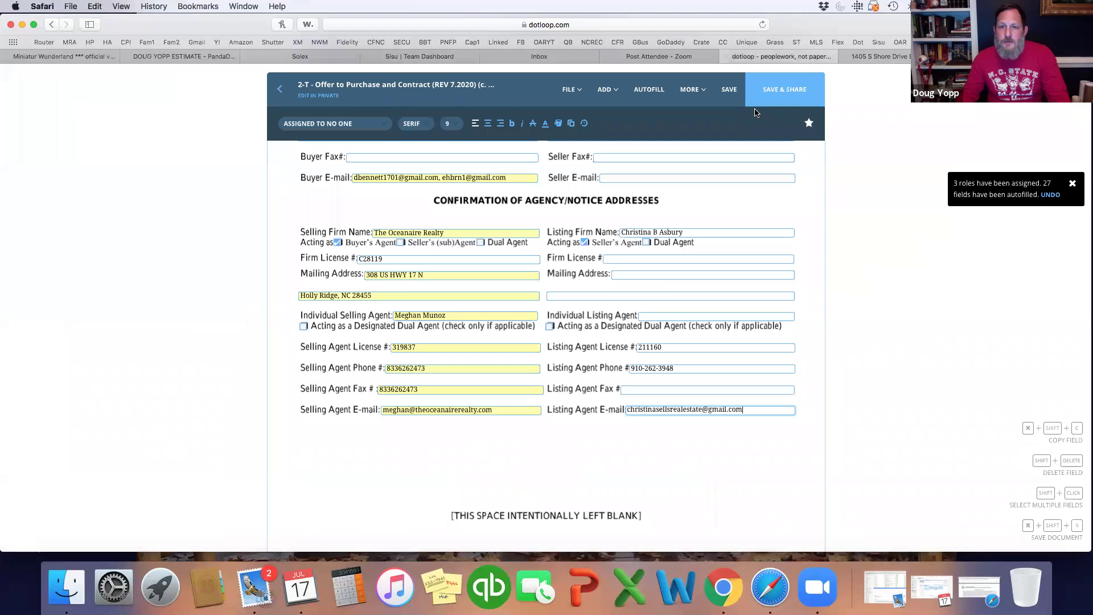
{"action": "left_click", "coordinate": [634, 259]}
{"action": "key", "text": "super+v"}
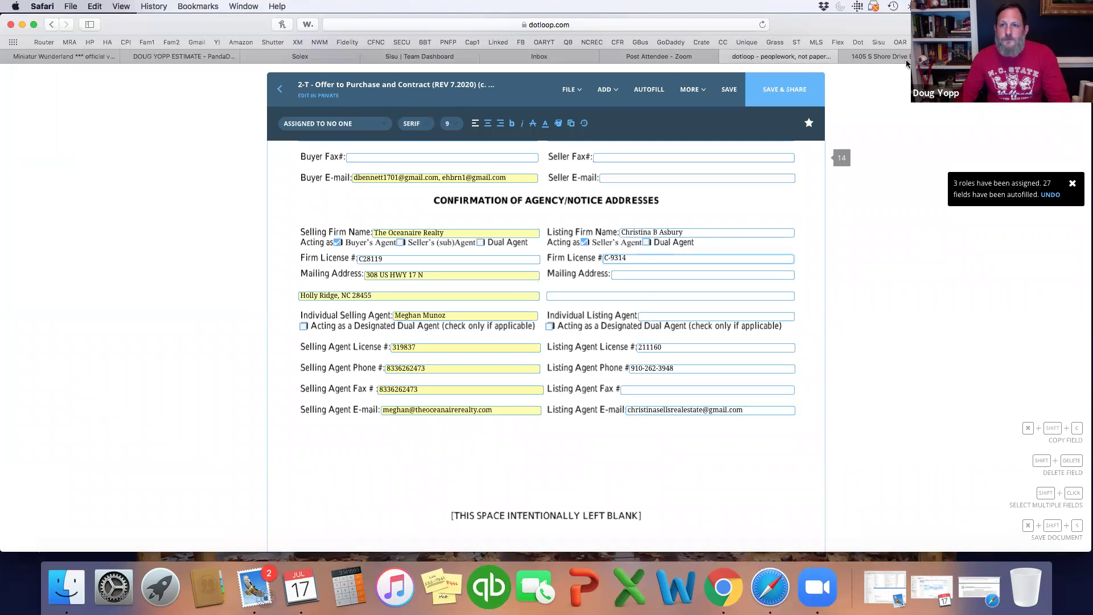
- Paste the listing office name, Coldwell Banker Sea Coast Advantage, into the offer's listing section
{"action": "left_click", "coordinate": [888, 56]}
{"action": "left_click_drag", "start_coordinate": [568, 514], "coordinate": [462, 512]}
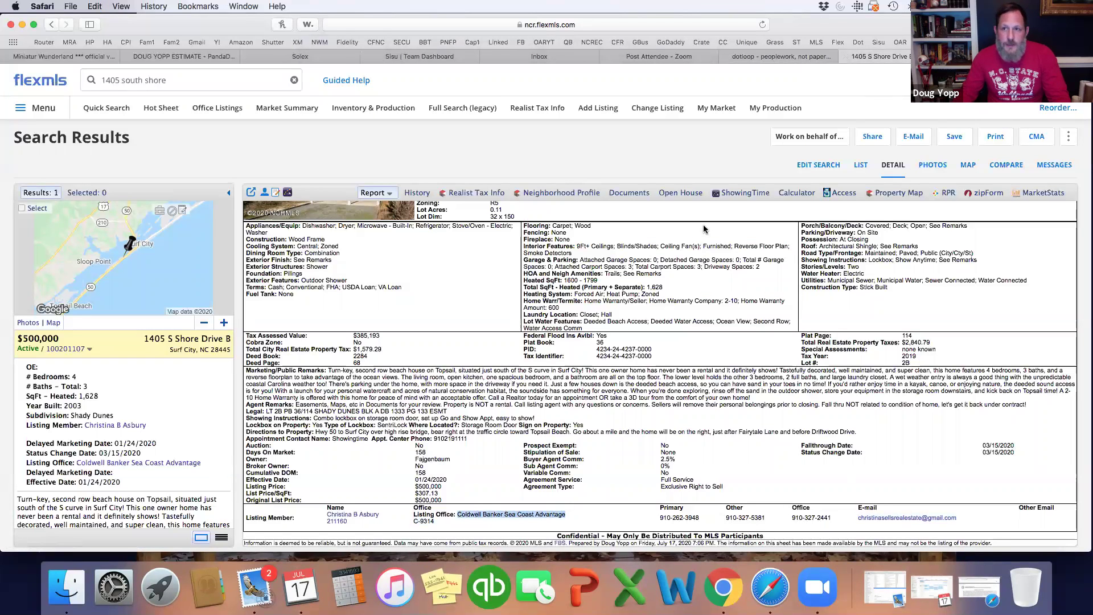
{"action": "left_click", "coordinate": [781, 57]}
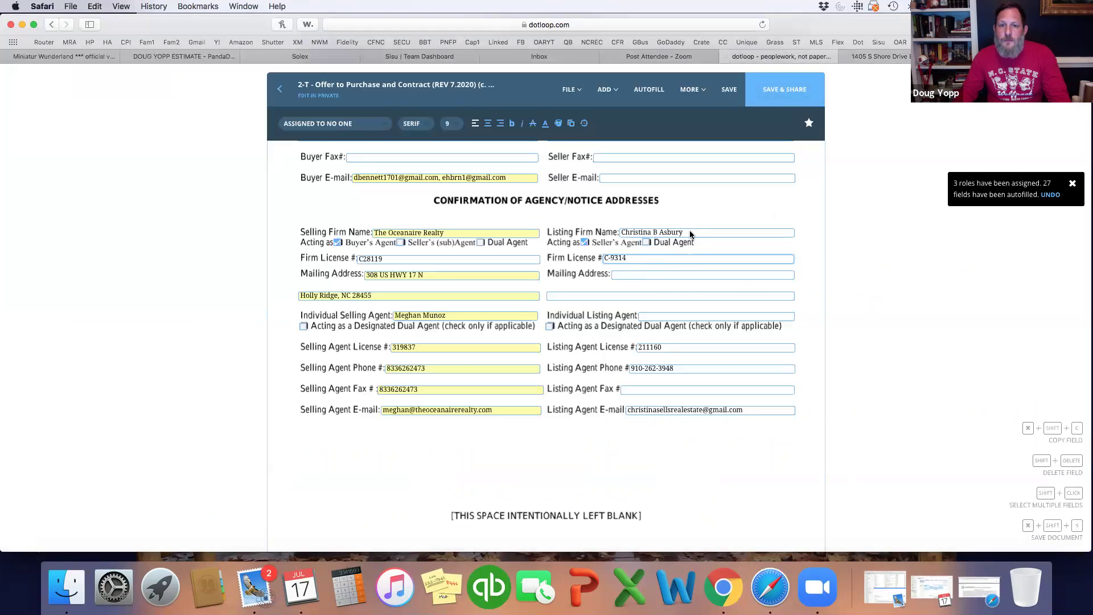
{"action": "left_click", "coordinate": [629, 292]}
{"action": "key", "text": "super+v"}
{"action": "left_click_drag", "start_coordinate": [687, 233], "coordinate": [595, 234]}
- Move the agent's name to Individual Listing Agent and Coldwell Banker Sea Coast Advantage into Listing Firm Name
{"action": "key", "text": "super+x"}
{"action": "left_click", "coordinate": [672, 314]}
{"action": "left_click_drag", "start_coordinate": [678, 295], "coordinate": [524, 292]}
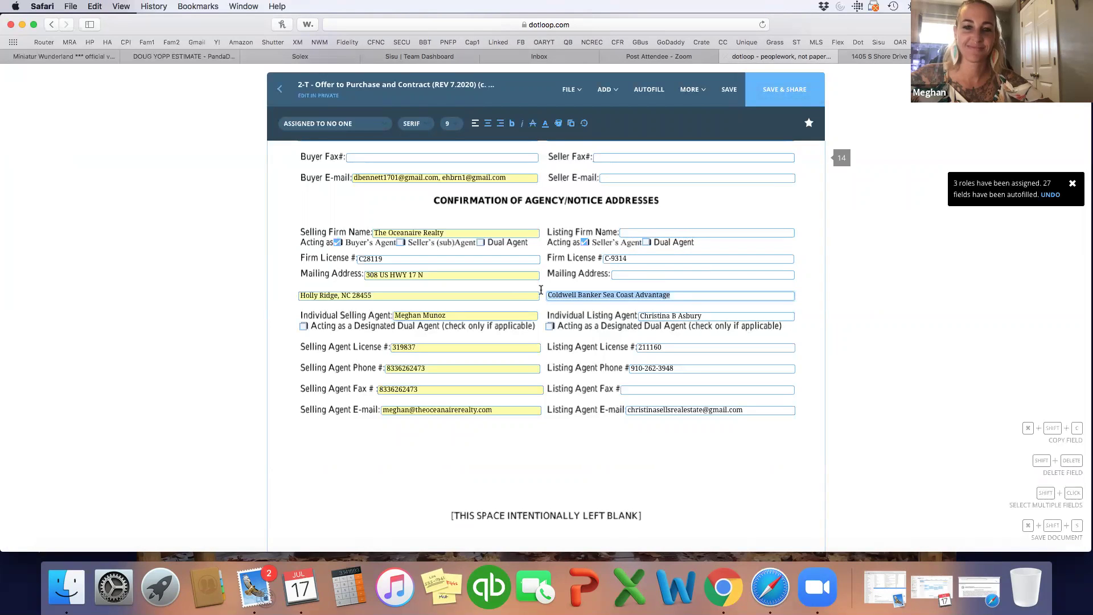
{"action": "key", "text": "super+x"}
{"action": "left_click", "coordinate": [656, 230]}
{"action": "key", "text": "super+v"}
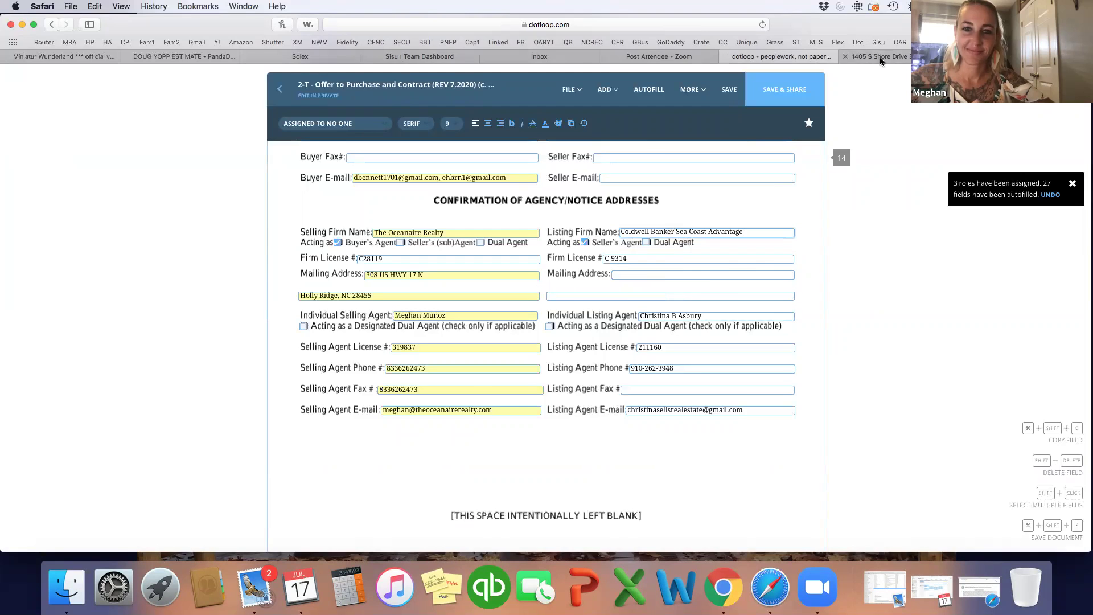
- Copy the office street address from the agent's Flexmls member profile into the listing Mailing Address
{"action": "left_click", "coordinate": [879, 57]}
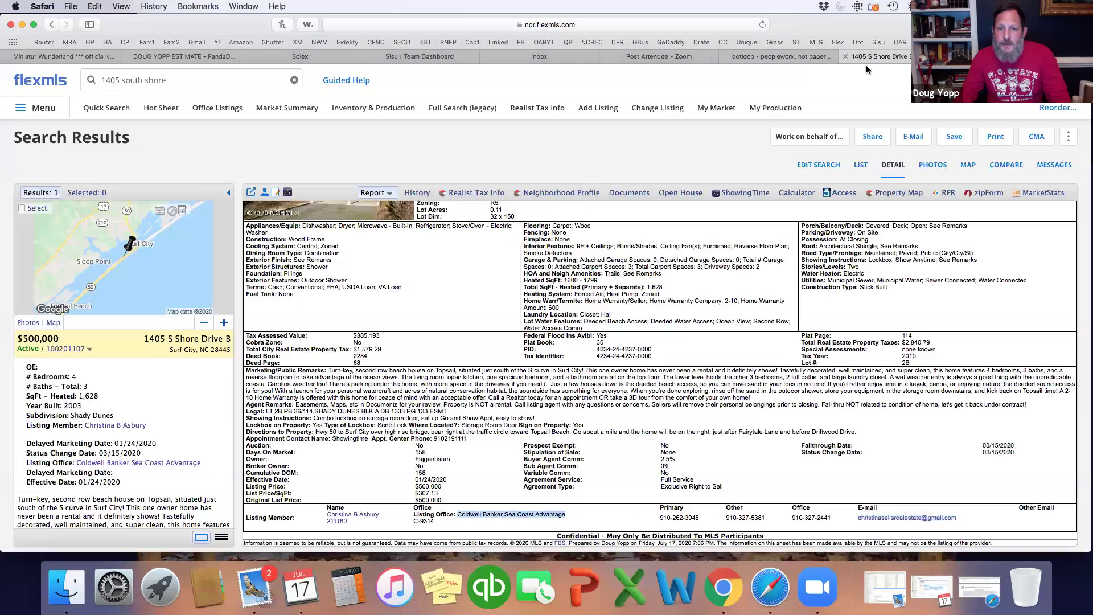
{"action": "left_click", "coordinate": [488, 523]}
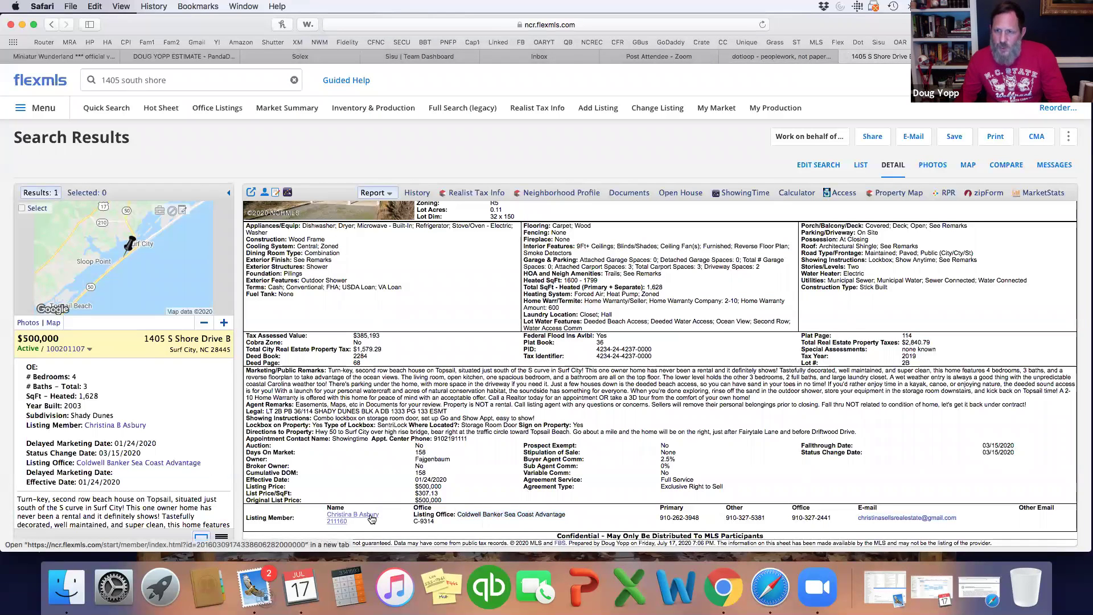
{"action": "left_click", "coordinate": [370, 515], "text": "super"}
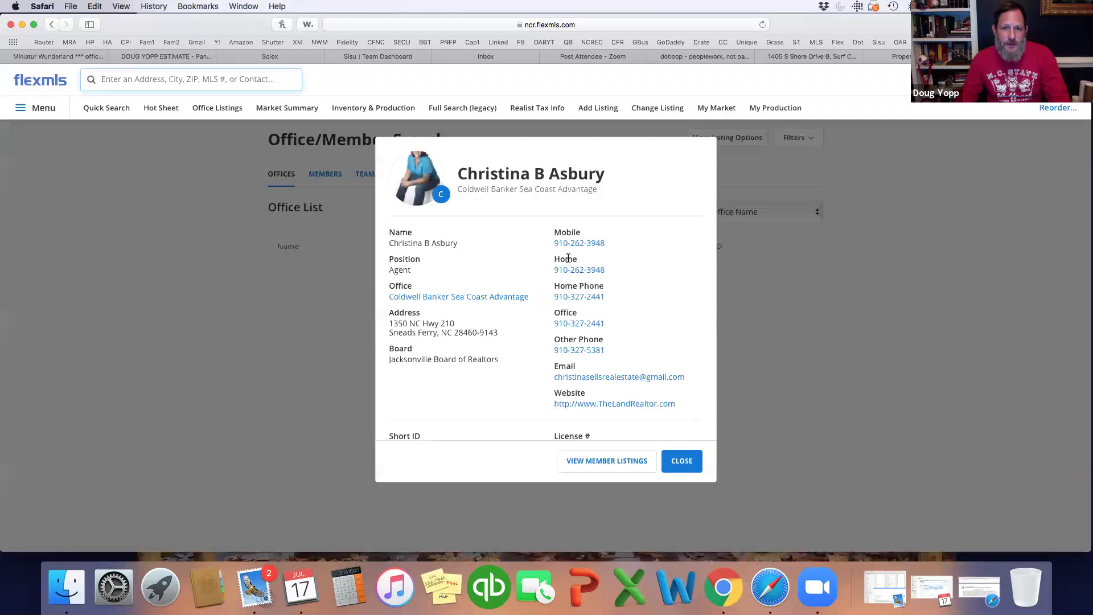
{"action": "left_click_drag", "start_coordinate": [455, 323], "coordinate": [386, 323]}
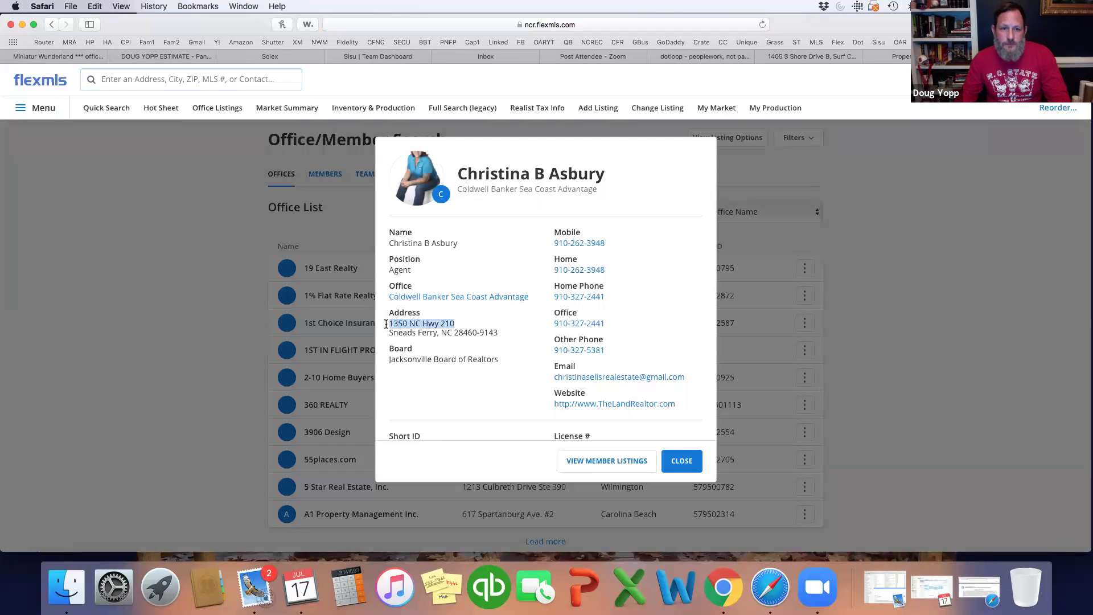
{"action": "left_click", "coordinate": [836, 56]}
{"action": "left_click", "coordinate": [891, 56]}
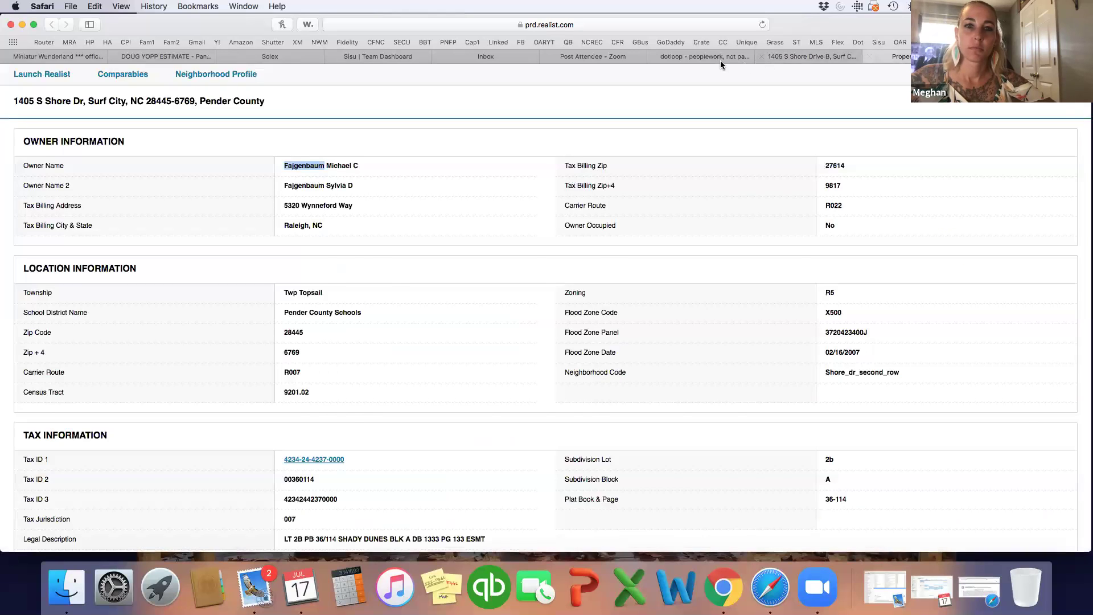
{"action": "left_click", "coordinate": [715, 57]}
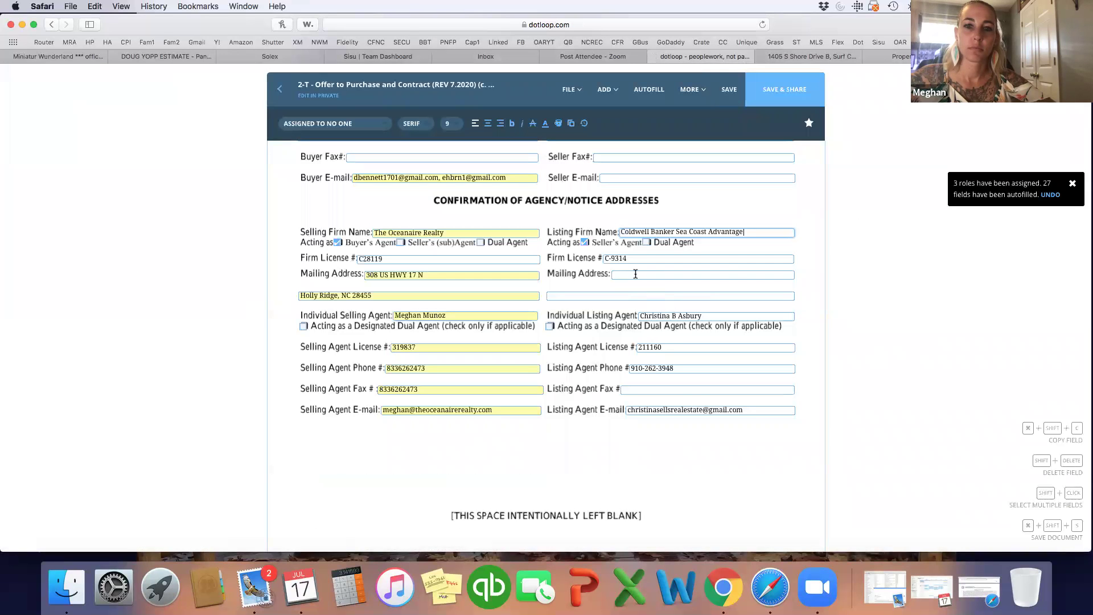
{"action": "key", "text": "super+v"}
- Append the office's city, state and ZIP to the listing Mailing Address
{"action": "left_click", "coordinate": [916, 57]}
{"action": "left_click_drag", "start_coordinate": [498, 333], "coordinate": [391, 334]}
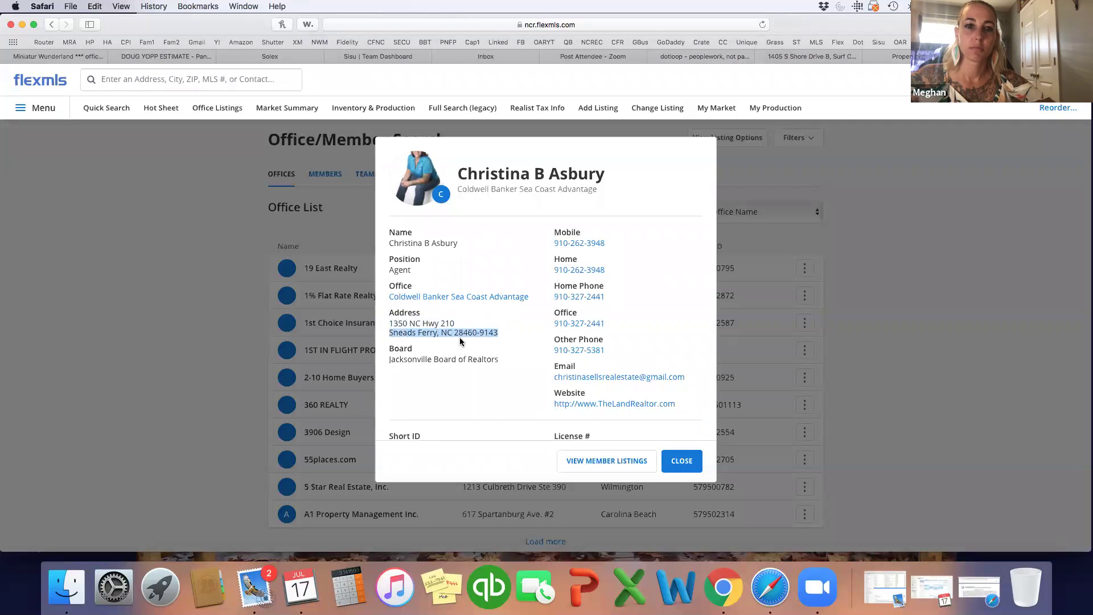
{"action": "left_click", "coordinate": [809, 57]}
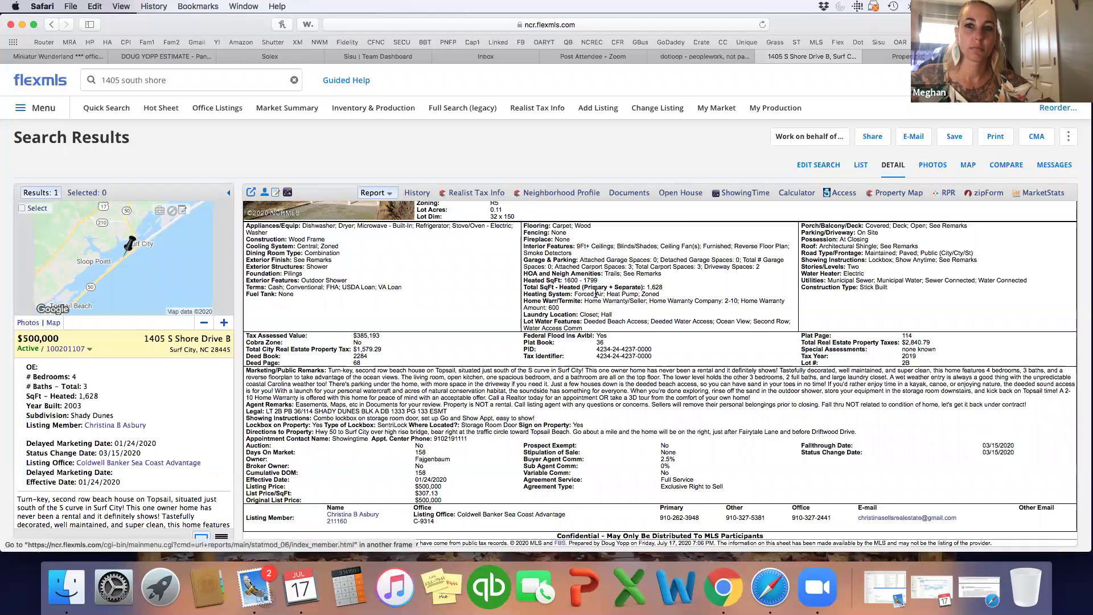
{"action": "left_click", "coordinate": [708, 57]}
{"action": "key", "text": "super+v"}
- Enter the 500 due diligence fee in the Listing Agent and Seller acknowledgment fields
{"action": "scroll", "coordinate": [629, 370], "scroll_direction": "down", "scroll_amount": 5}
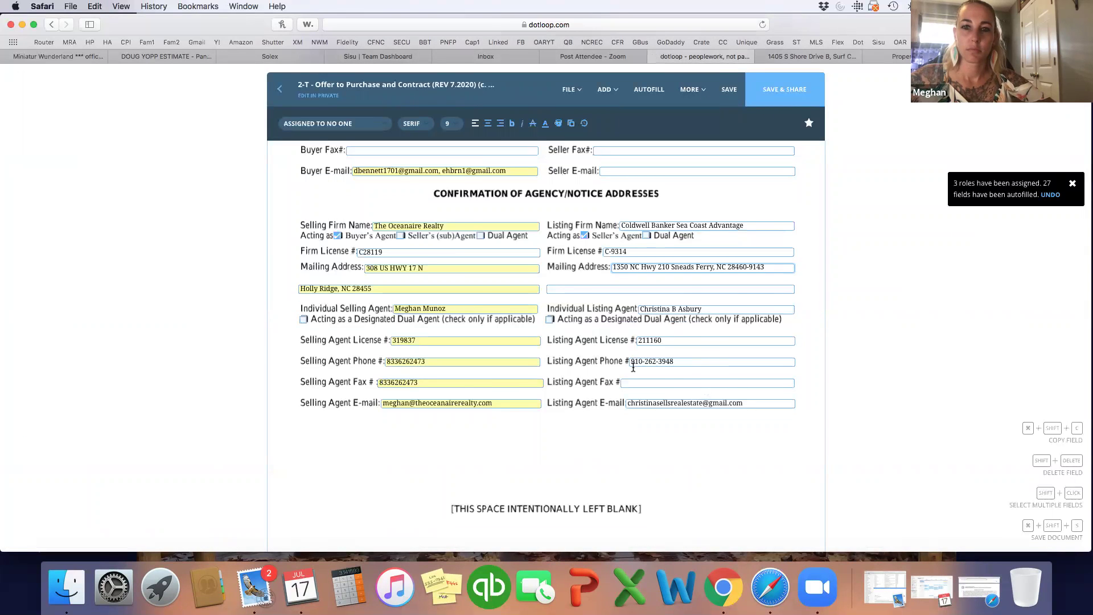
{"action": "scroll", "coordinate": [633, 370], "scroll_direction": "down", "scroll_amount": 3}
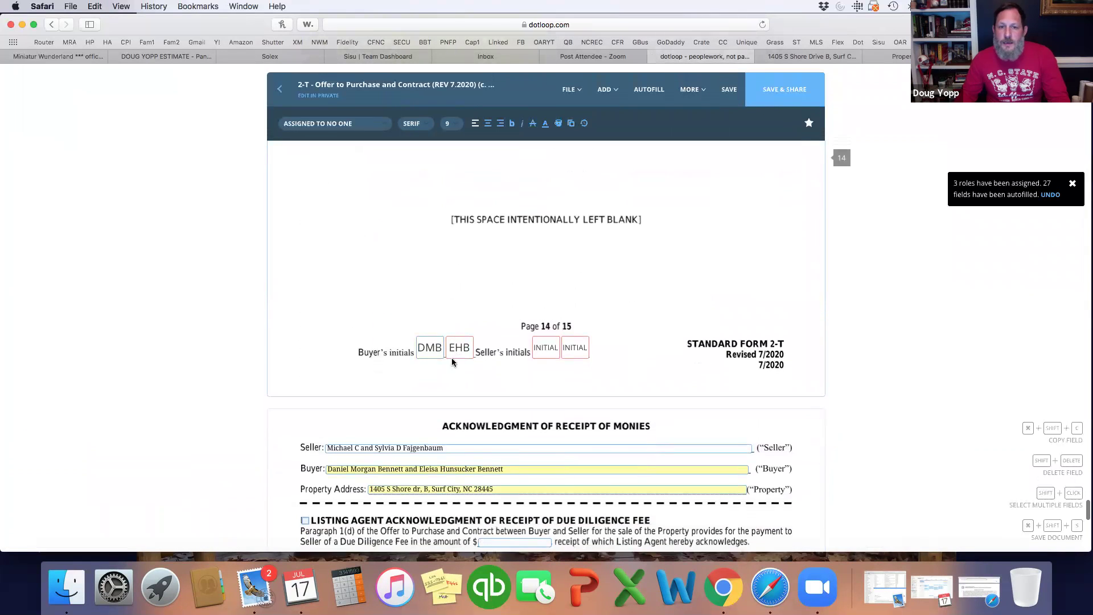
{"action": "scroll", "coordinate": [511, 378], "scroll_direction": "down", "scroll_amount": 4}
{"action": "scroll", "coordinate": [534, 331], "scroll_direction": "down", "scroll_amount": 2}
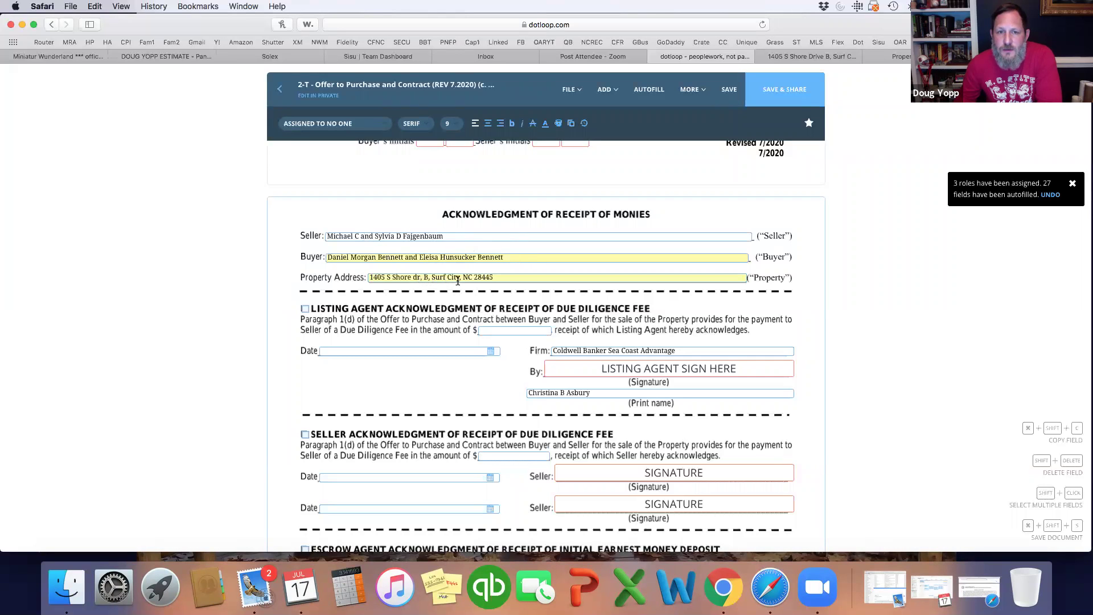
{"action": "scroll", "coordinate": [503, 286], "scroll_direction": "down", "scroll_amount": 3}
{"action": "left_click", "coordinate": [516, 225]}
{"action": "type", "text": "500"}
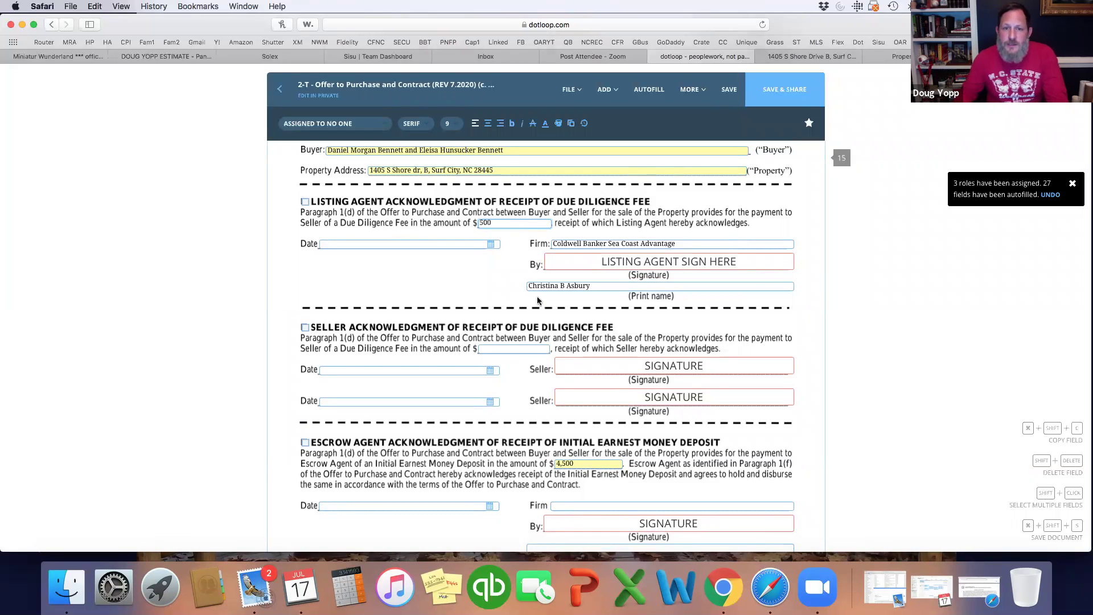
{"action": "left_click", "coordinate": [512, 350]}
{"action": "type", "text": "500"}
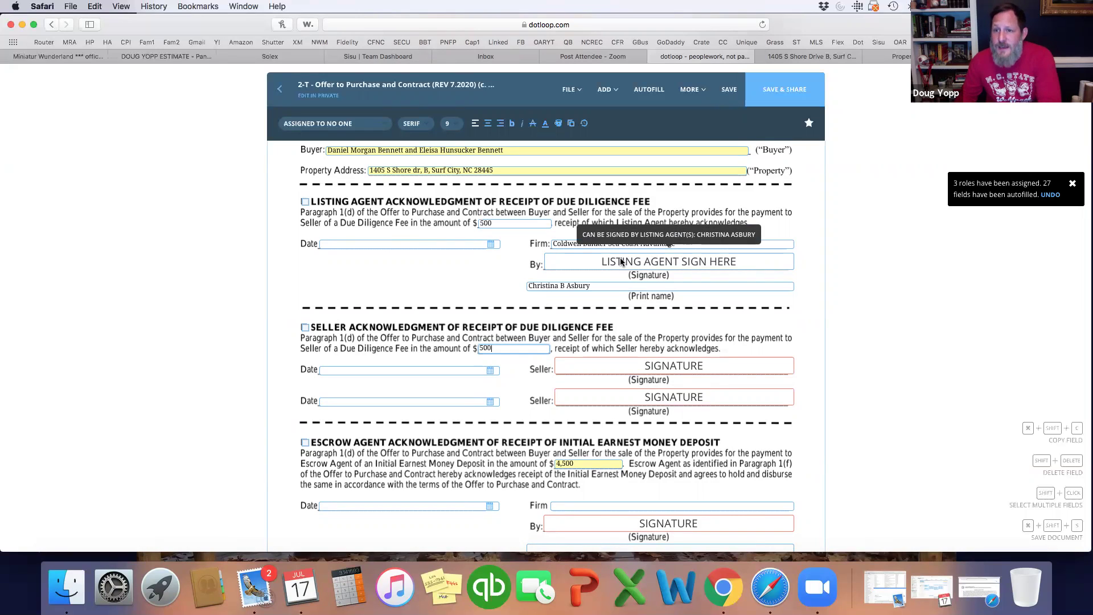
- Set the listing agent's signature field to Assigned to No One
{"action": "left_click", "coordinate": [607, 401]}
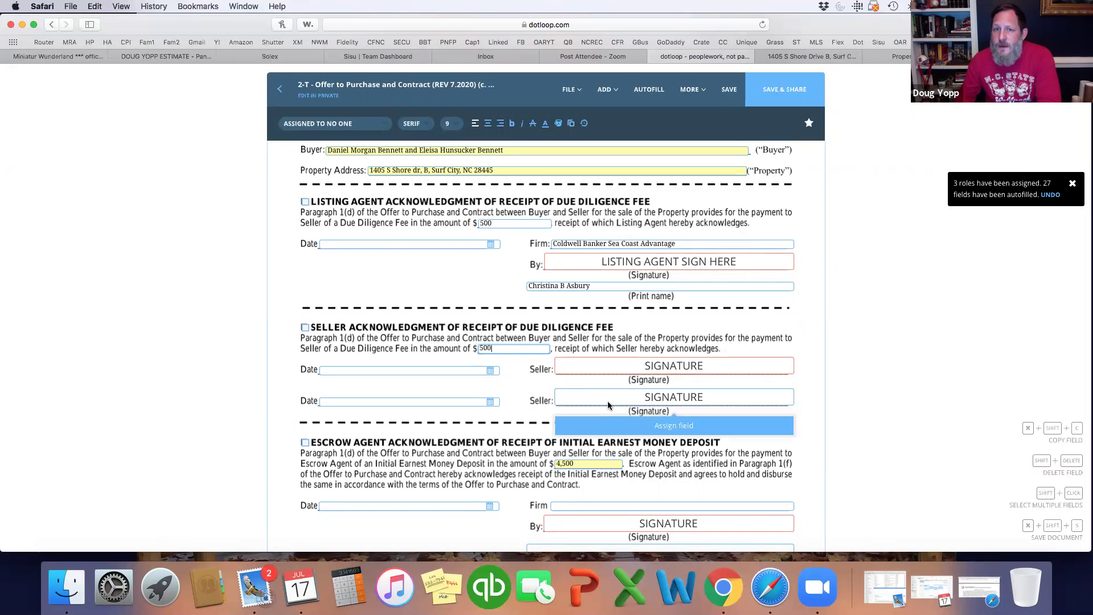
{"action": "key", "text": "Escape"}
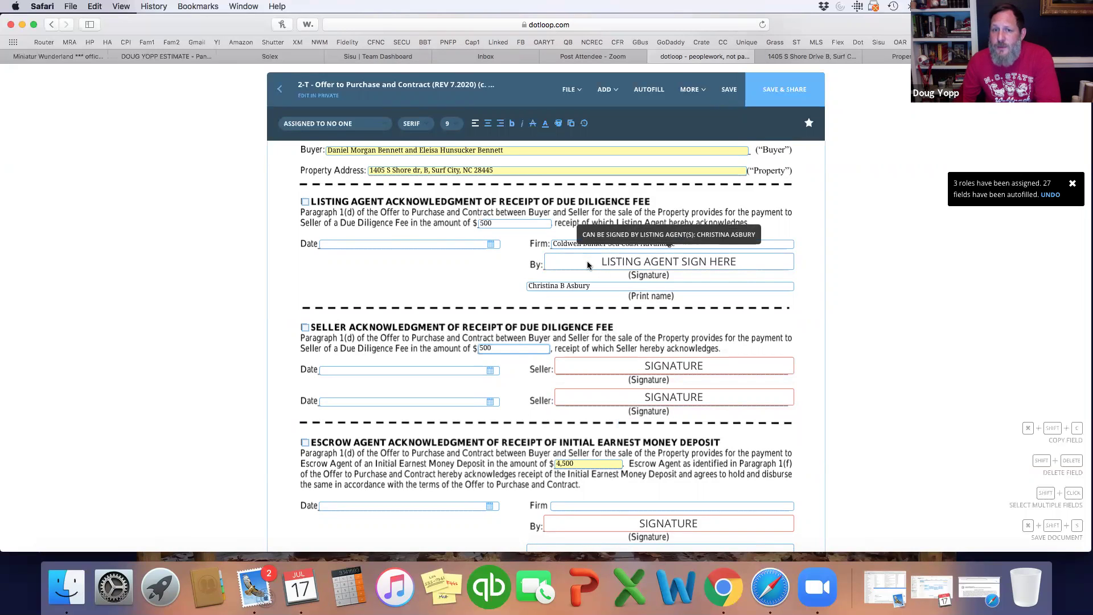
{"action": "left_click", "coordinate": [588, 264]}
{"action": "left_click", "coordinate": [341, 124]}
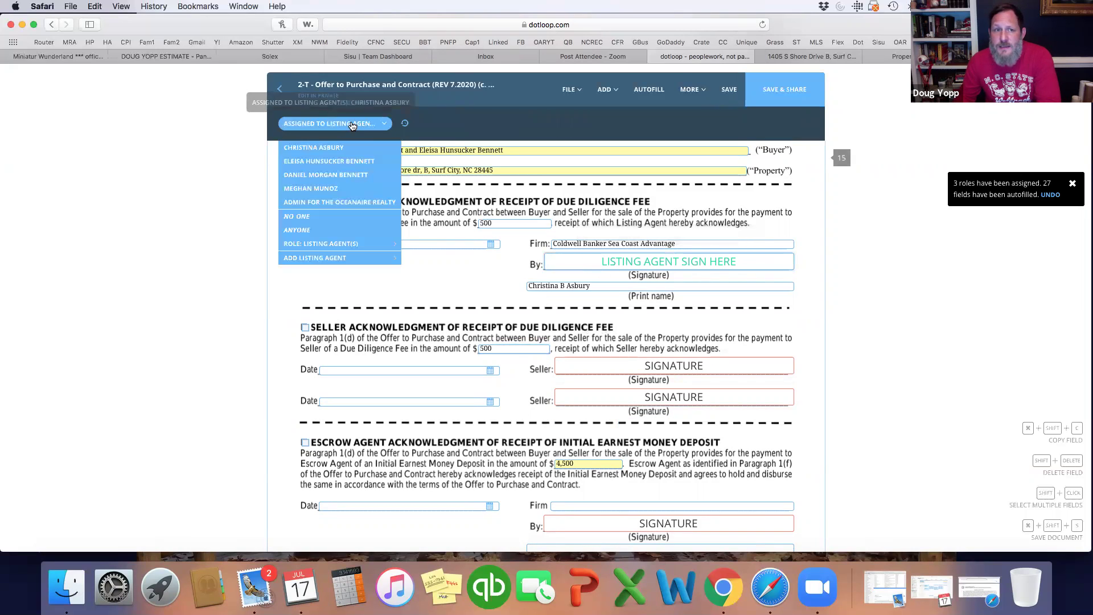
{"action": "left_click", "coordinate": [342, 217]}
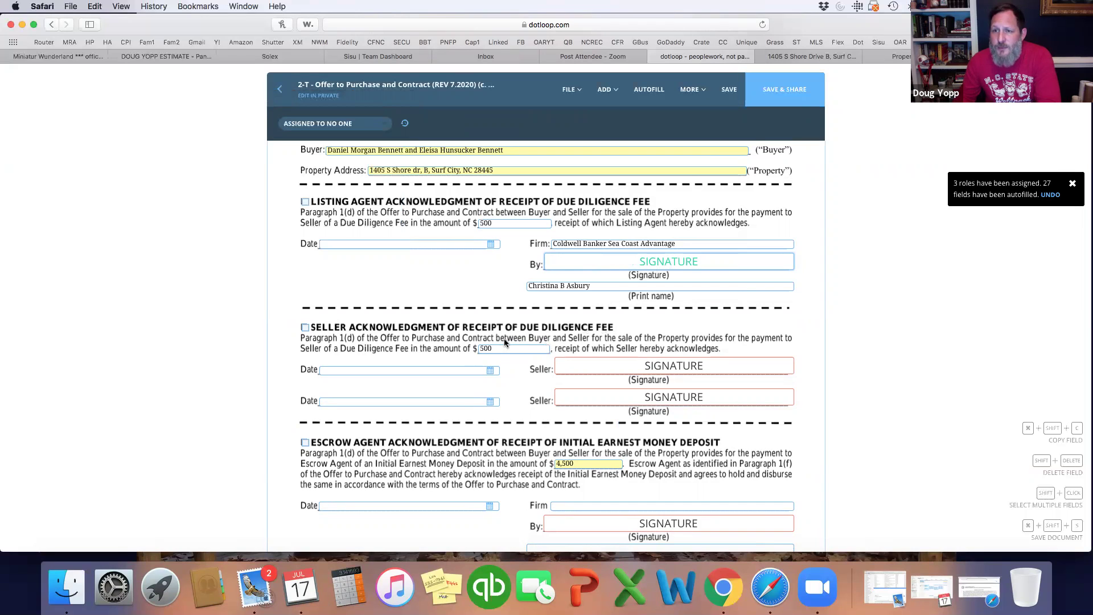
{"action": "mouse_move", "coordinate": [607, 263]}
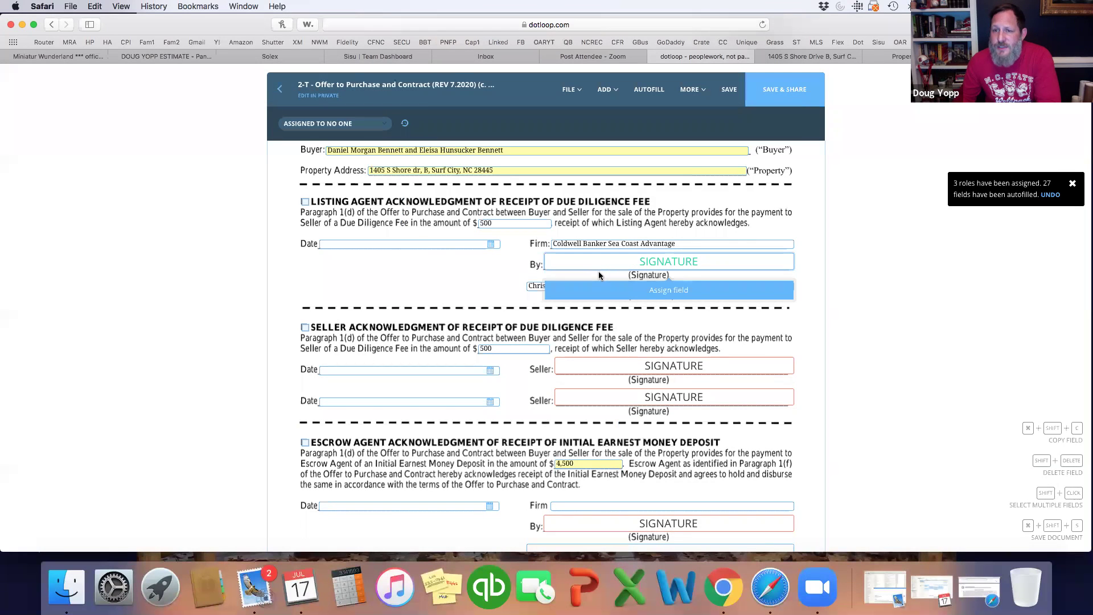
- Save the completed Offer to Purchase and Contract
{"action": "scroll", "coordinate": [586, 275], "scroll_direction": "down", "scroll_amount": 5}
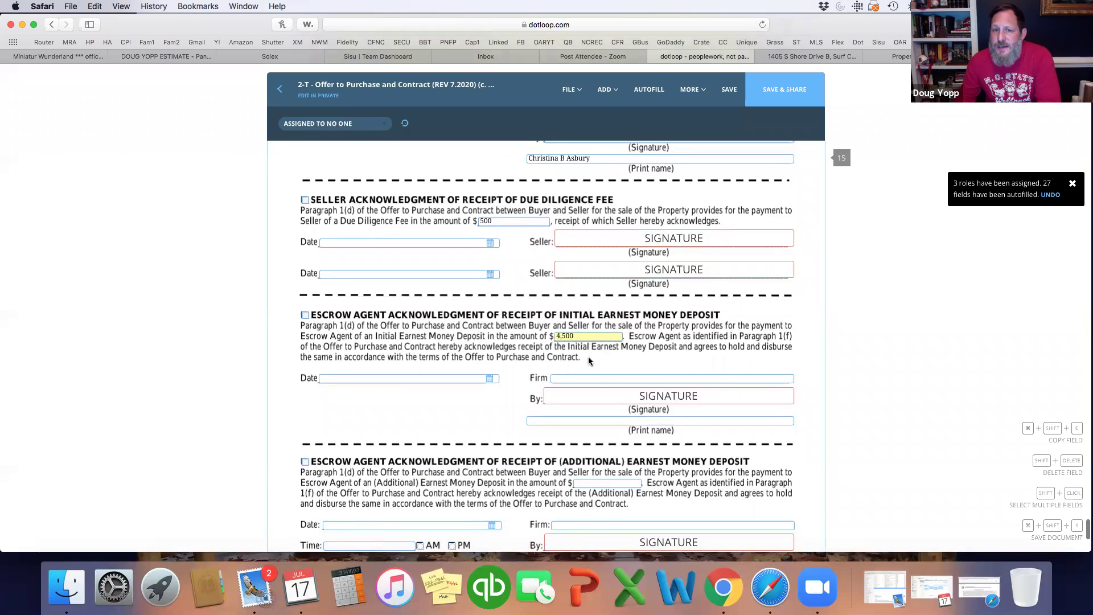
{"action": "left_click", "coordinate": [600, 378]}
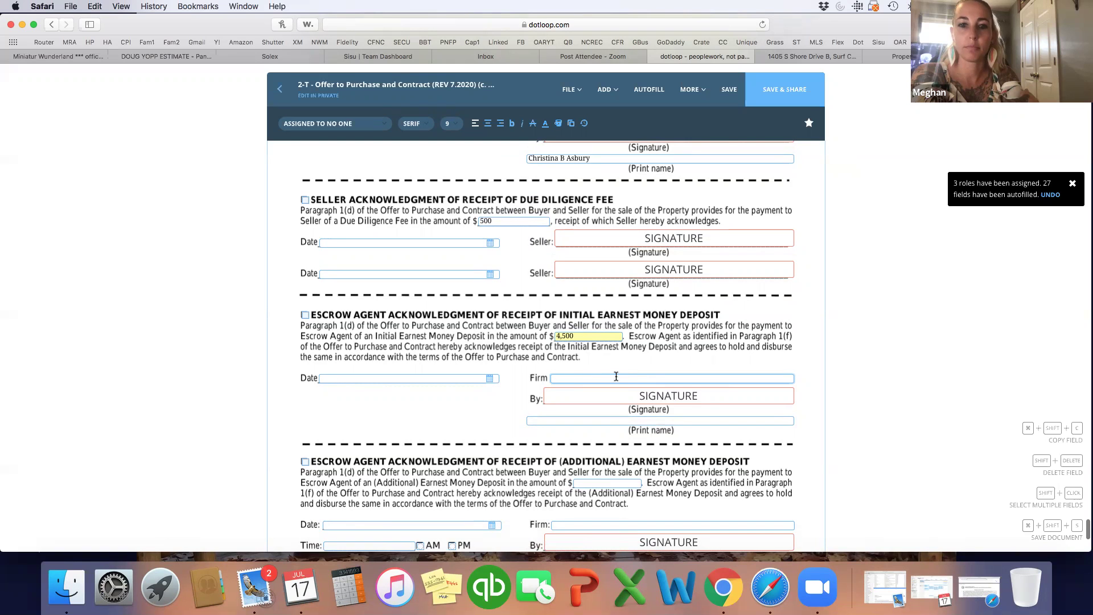
{"action": "scroll", "coordinate": [616, 376], "scroll_direction": "down", "scroll_amount": 3}
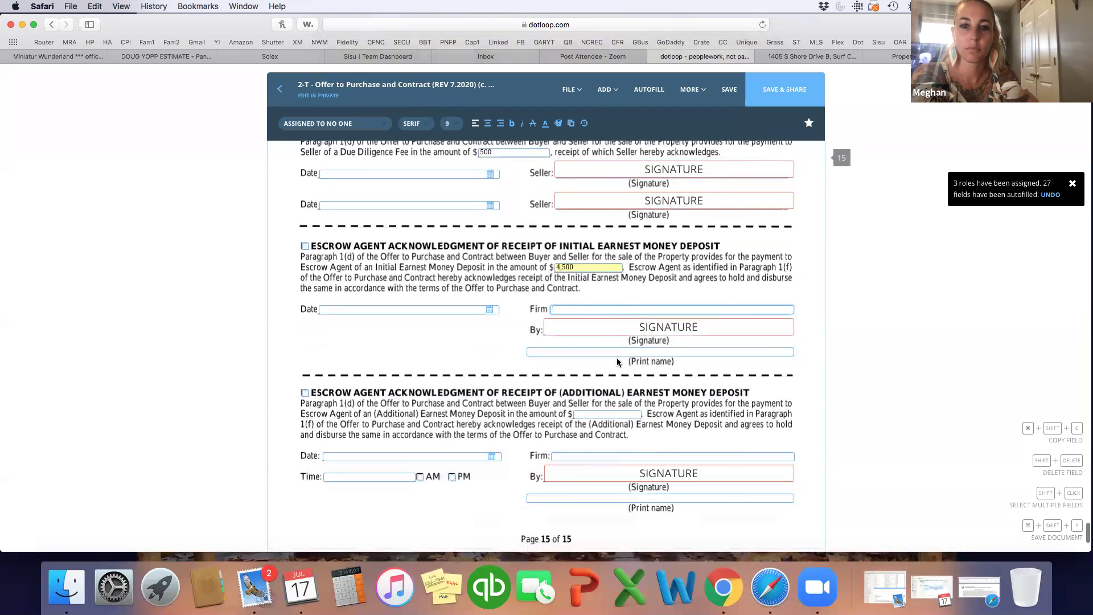
{"action": "scroll", "coordinate": [616, 357], "scroll_direction": "down", "scroll_amount": 5}
{"action": "left_click", "coordinate": [733, 90]}
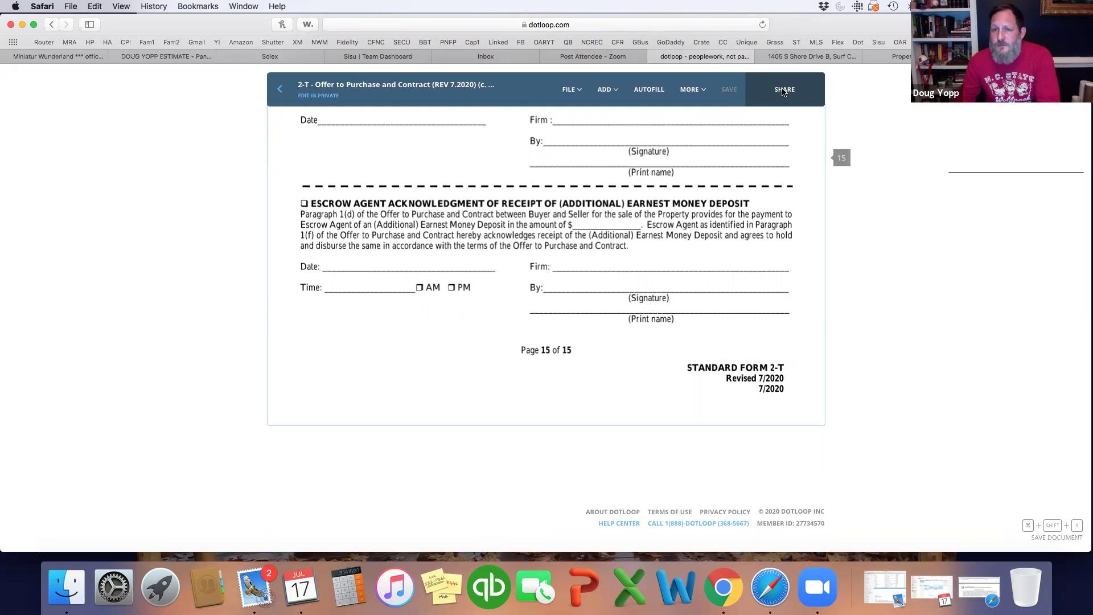
- Share the contract with both buyers, each with Can Sign permission
{"action": "left_click", "coordinate": [781, 102]}
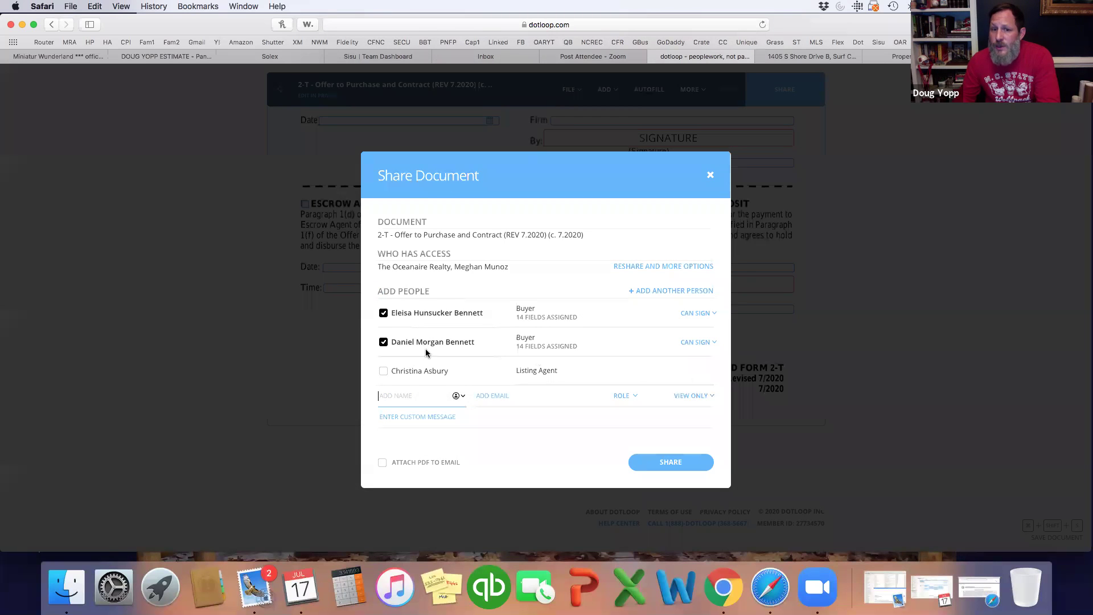
{"action": "left_click", "coordinate": [711, 397]}
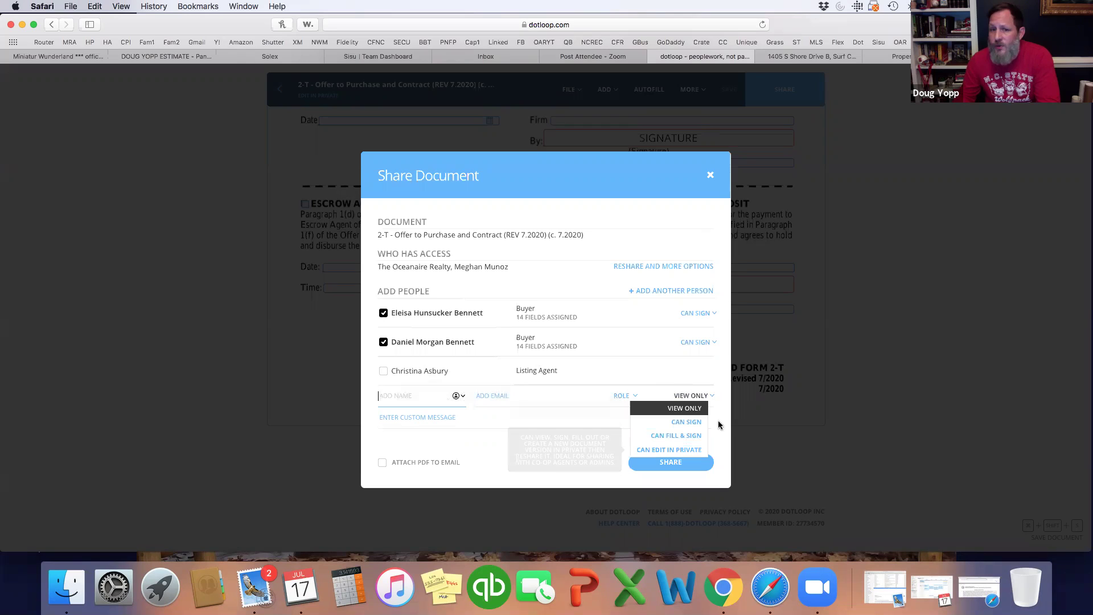
{"action": "left_click", "coordinate": [712, 343]}
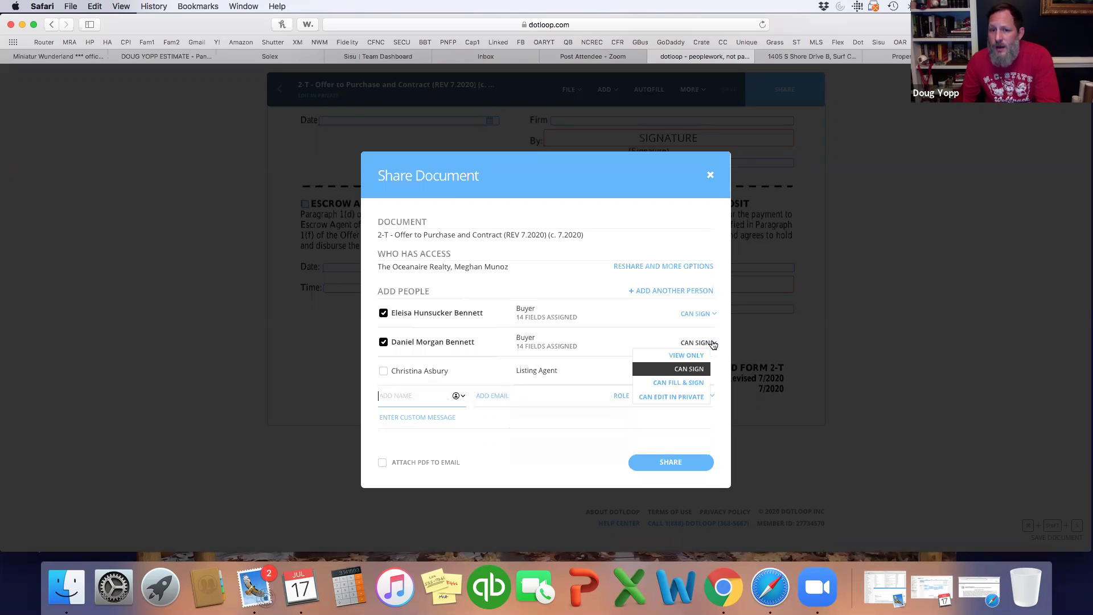
{"action": "left_click", "coordinate": [722, 339]}
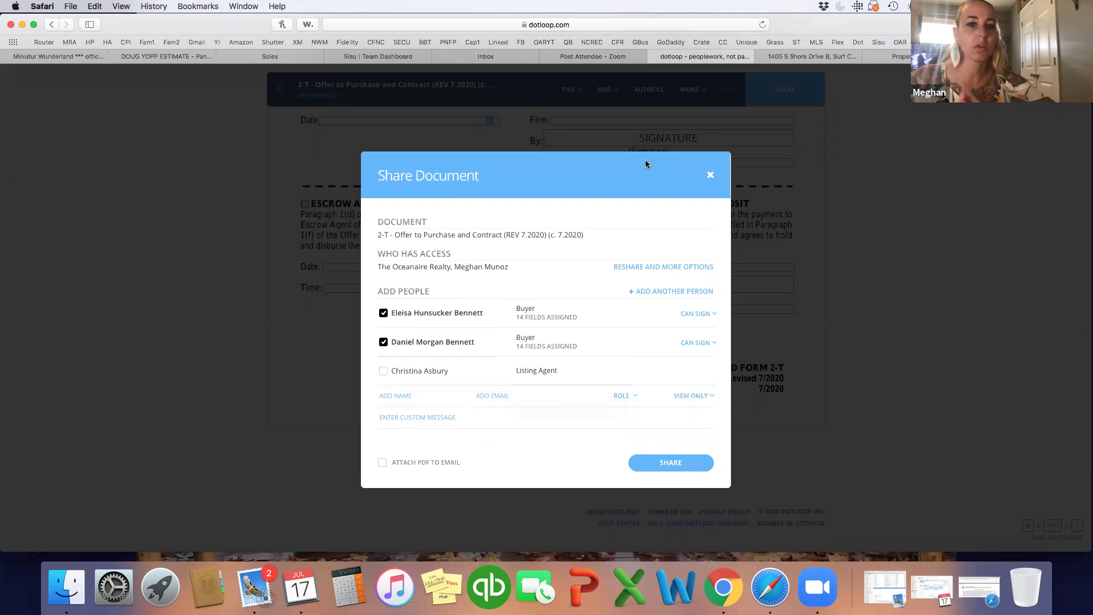
{"action": "left_click", "coordinate": [670, 463]}
{"action": "left_click", "coordinate": [686, 407]}
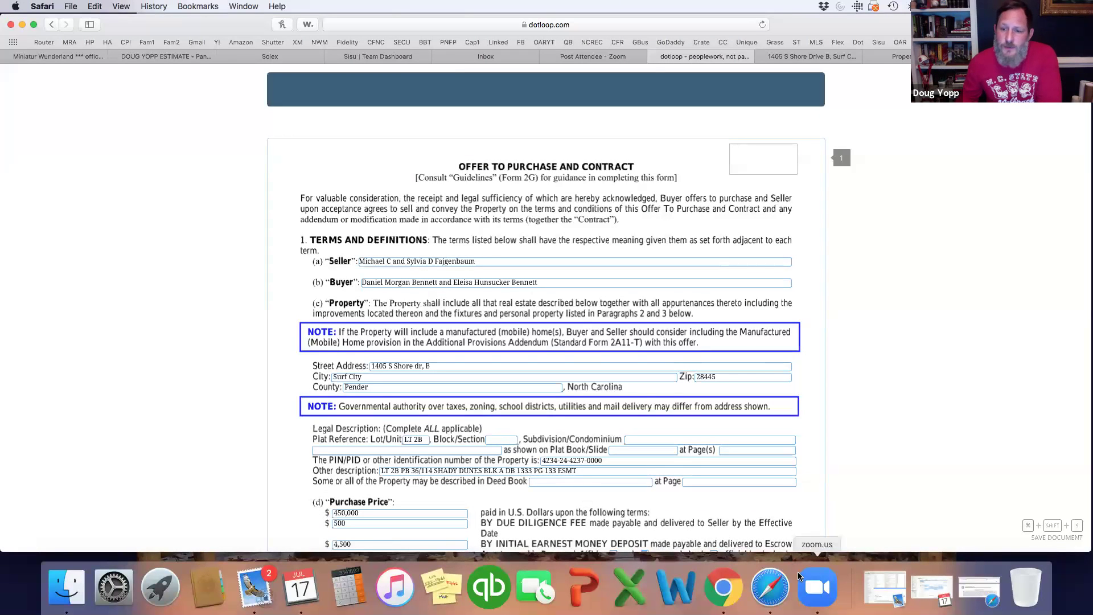
- Cancel Zoom's End Meeting prompt and choose Meeting > Stop Recording, keeping the meeting open
{"action": "left_click", "coordinate": [809, 591]}
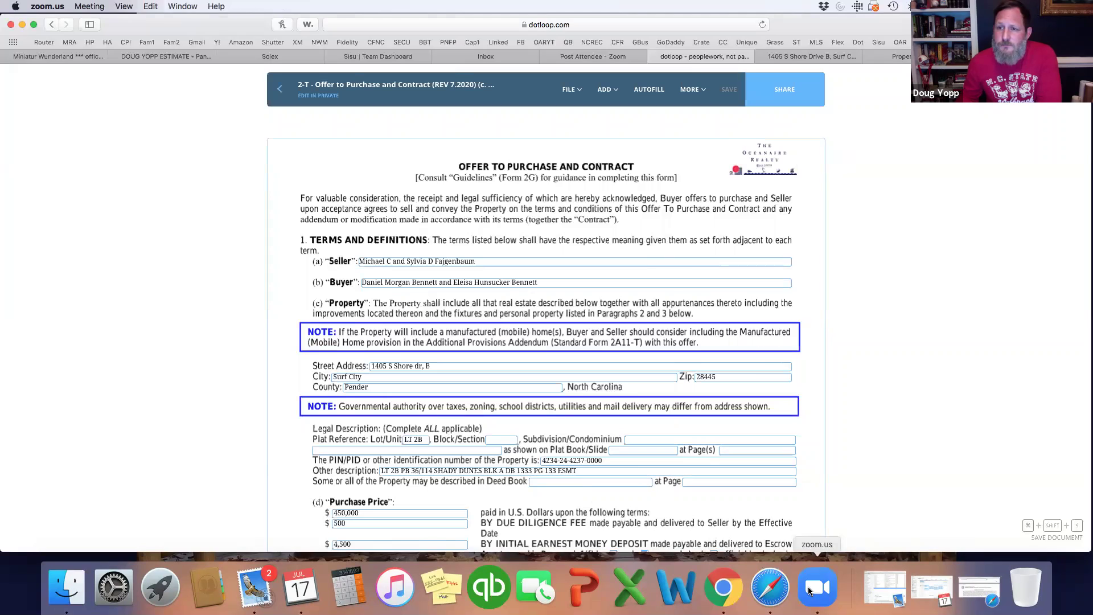
{"action": "key", "text": "super+w"}
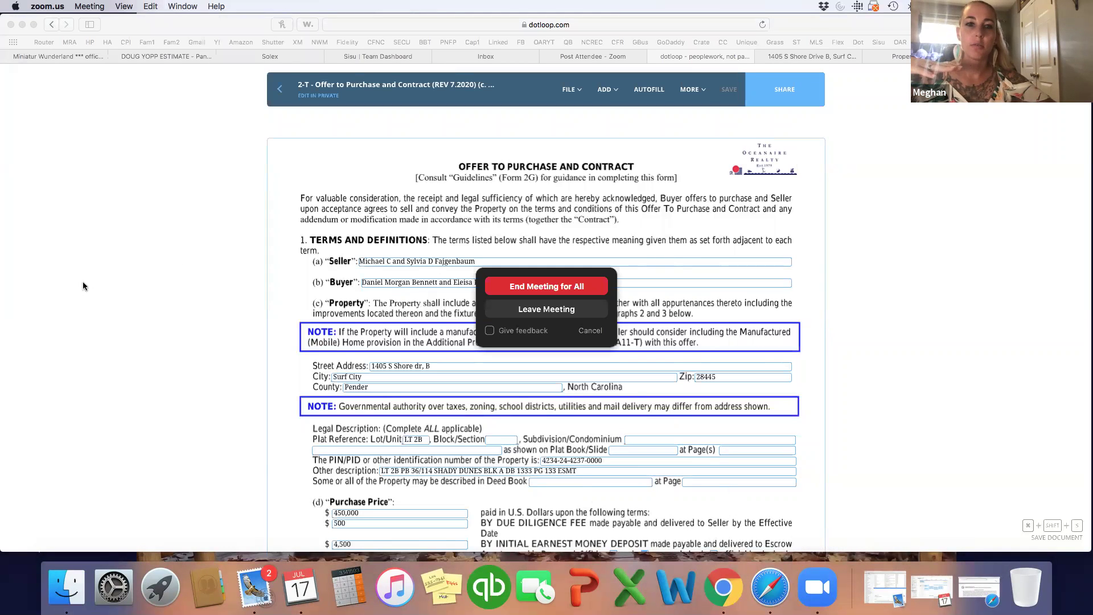
{"action": "left_click", "coordinate": [411, 254]}
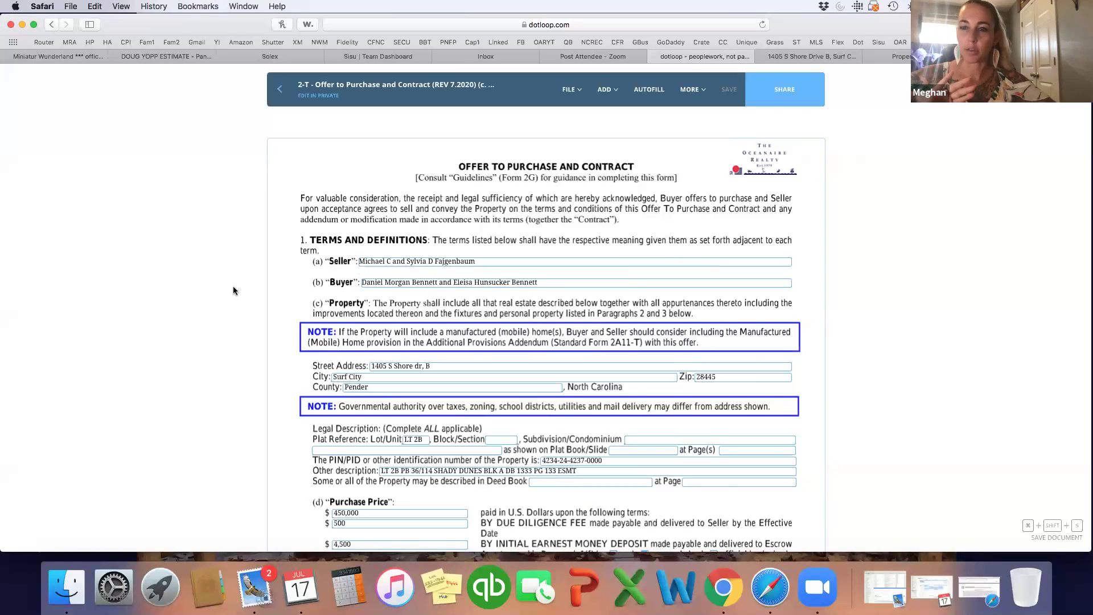
{"action": "left_click", "coordinate": [813, 591]}
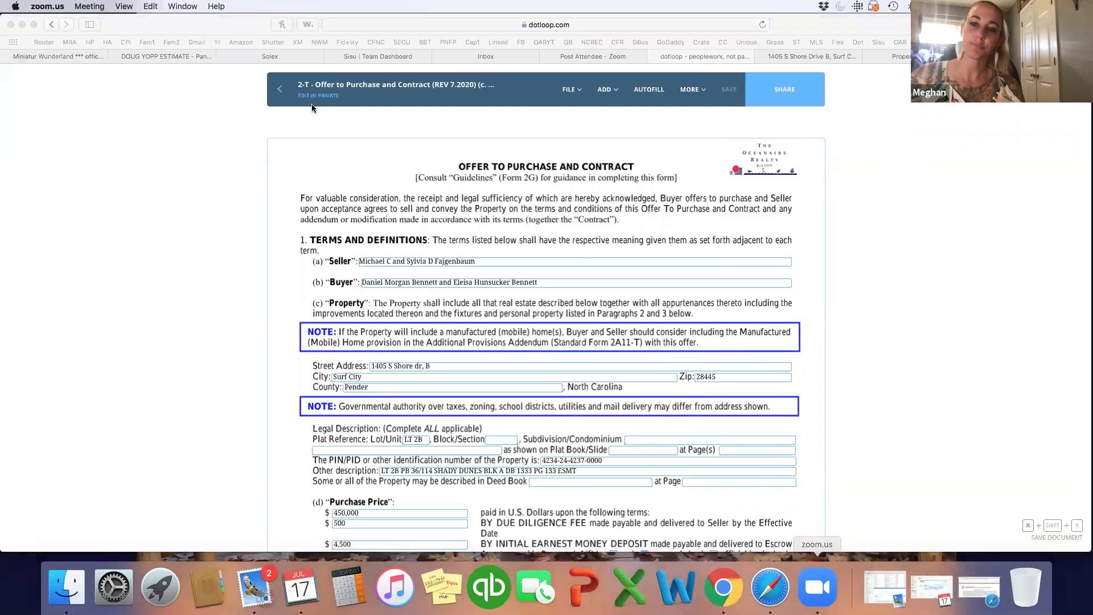
{"action": "key", "text": "super+w"}
{"action": "left_click", "coordinate": [90, 6]}
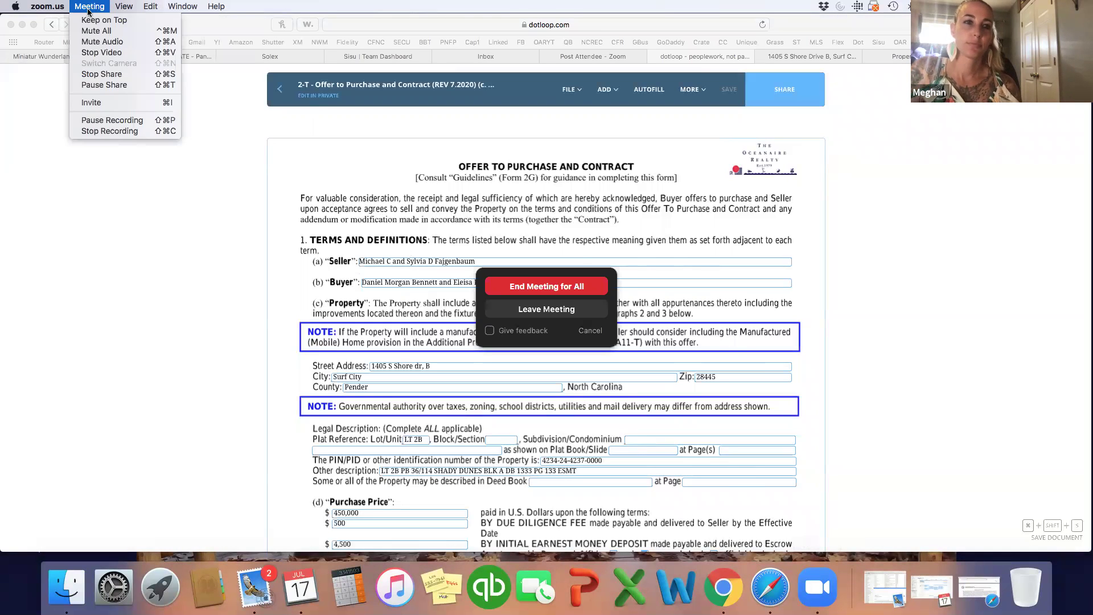
{"action": "left_click", "coordinate": [113, 132]}
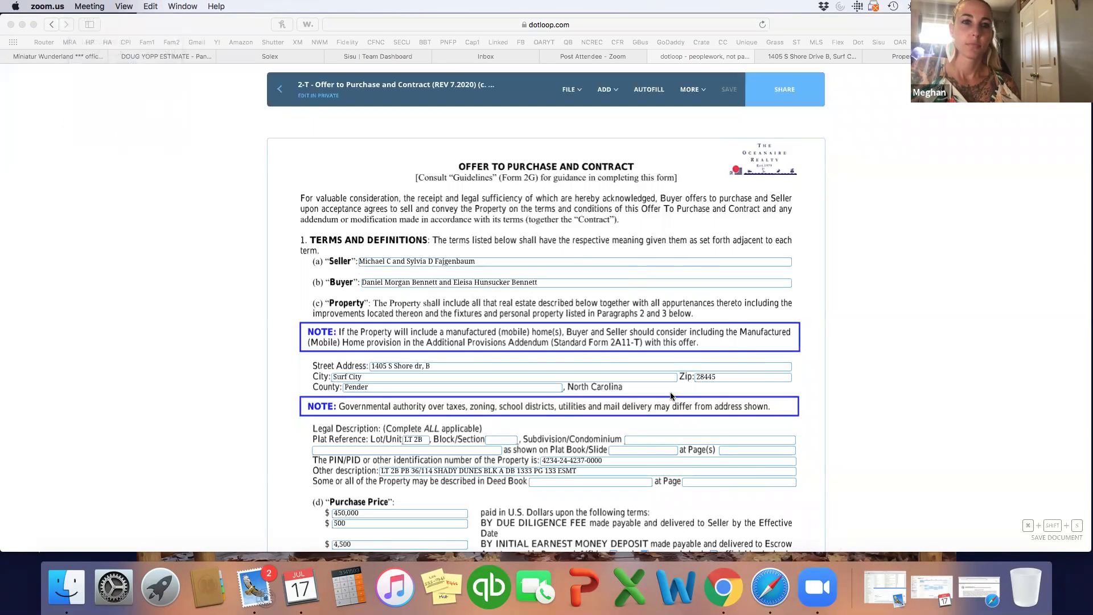